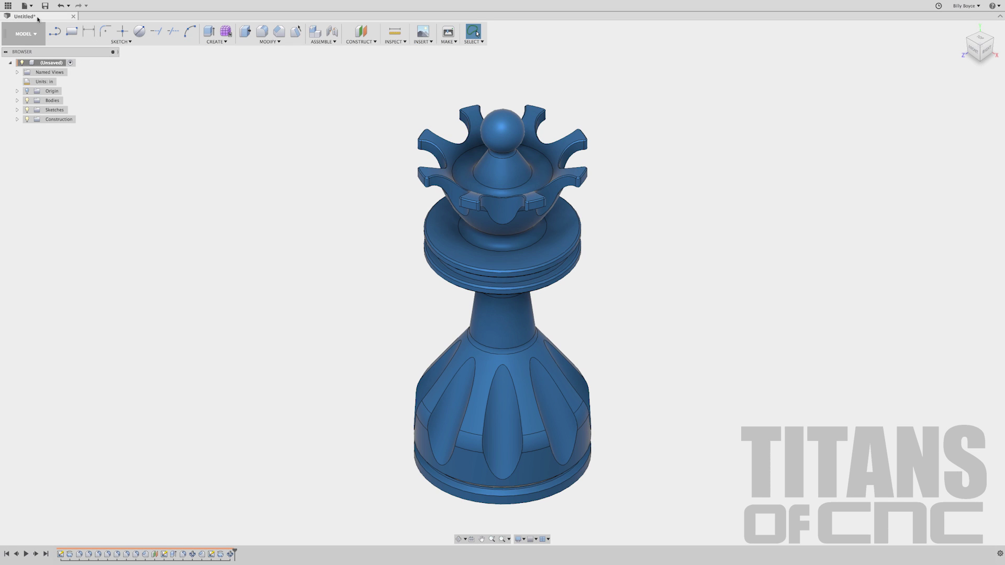
Step: Create a new design and start a line sketch on the front plane
left_click(32, 8)
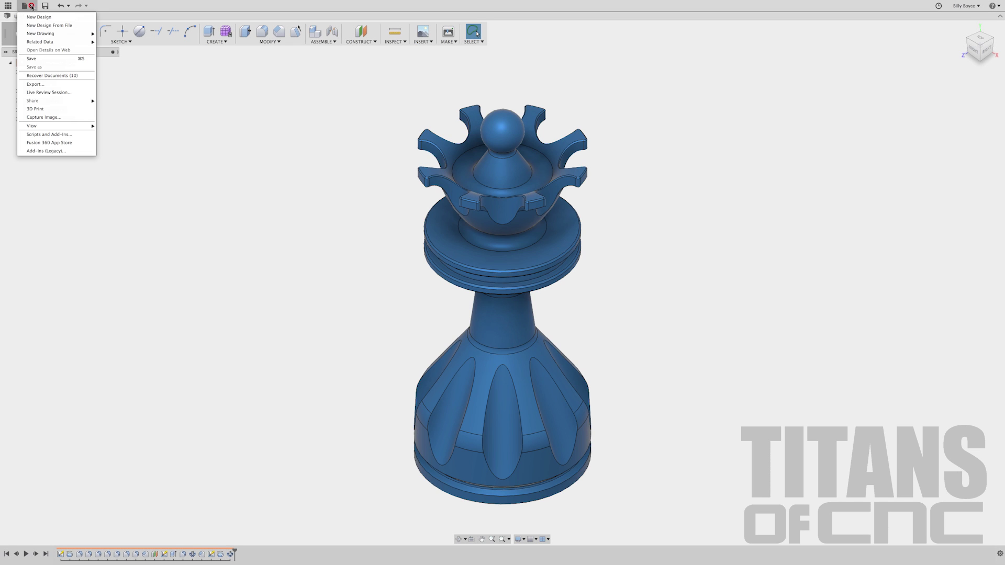
left_click(32, 17)
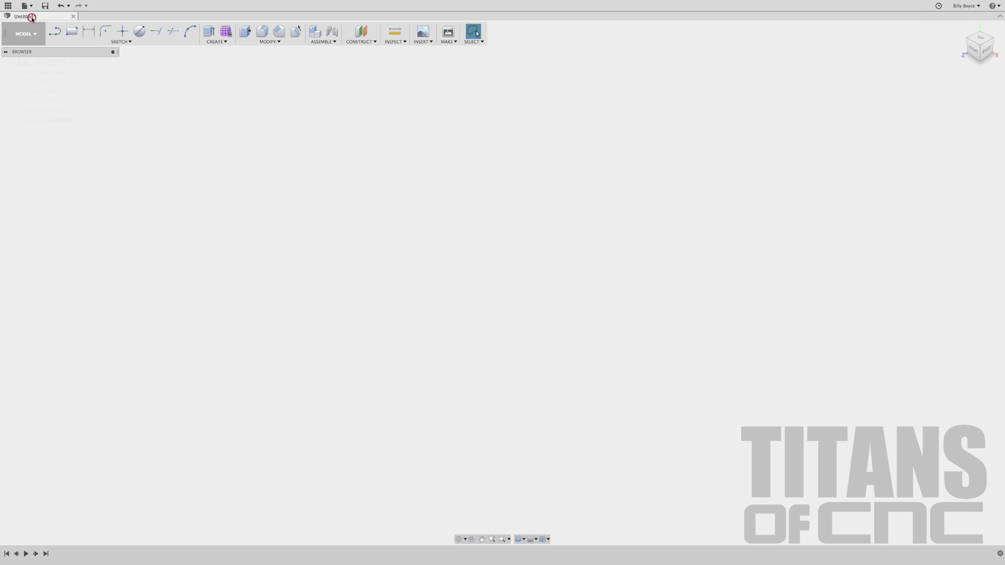
left_click(126, 41)
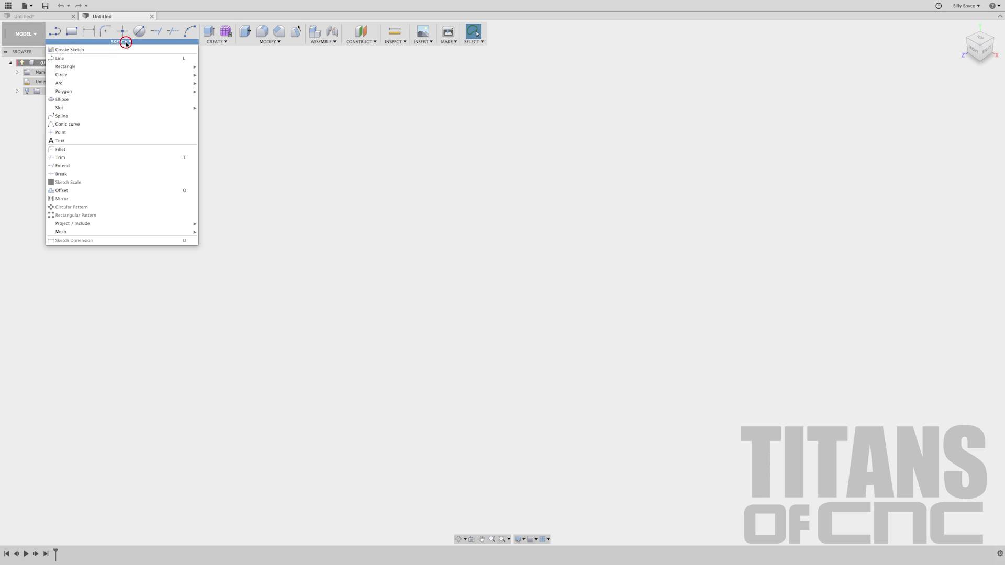
left_click(67, 61)
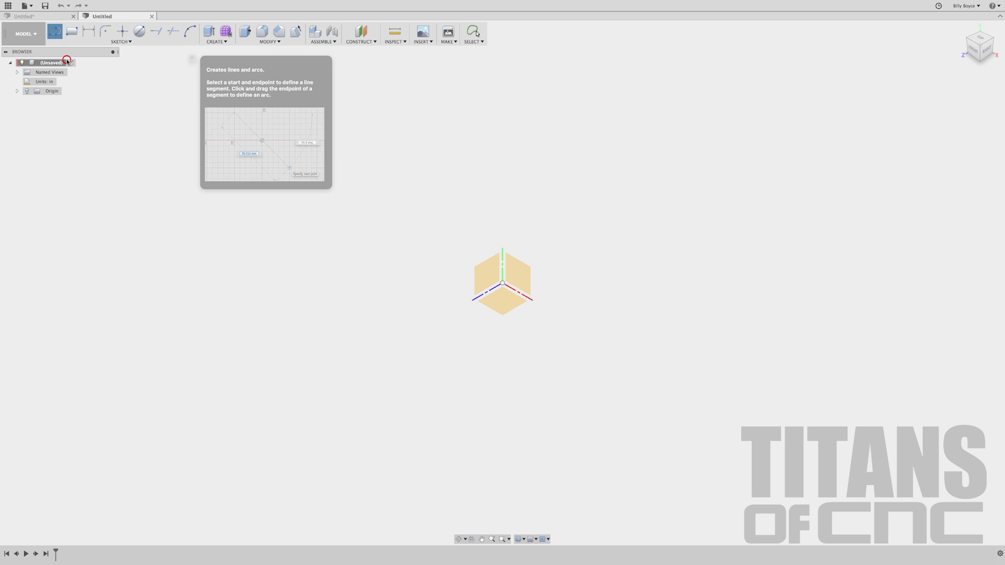
left_click(519, 284)
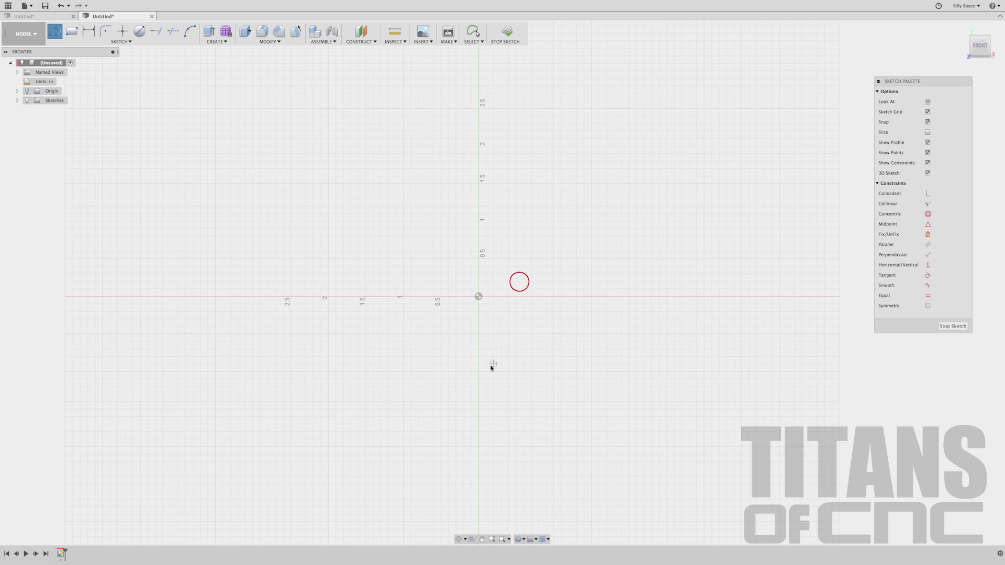
Step: Draw a 3.5 in vertical line up from the origin and move its dimension to the line's right side
left_click(479, 296)
scroll(479, 297, "down", 3)
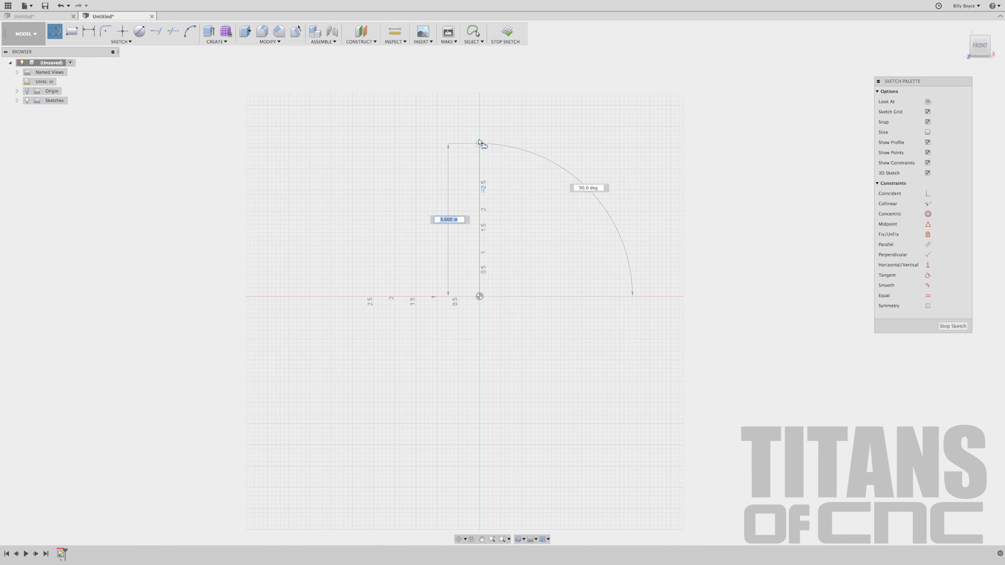
type("3.5")
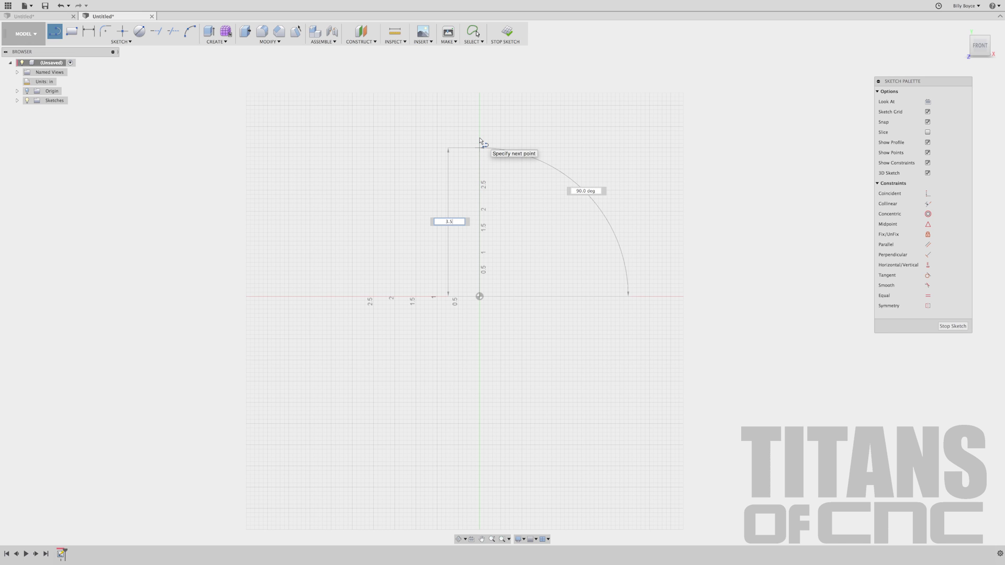
key("Return")
key("Escape")
scroll(441, 223, "down", 1)
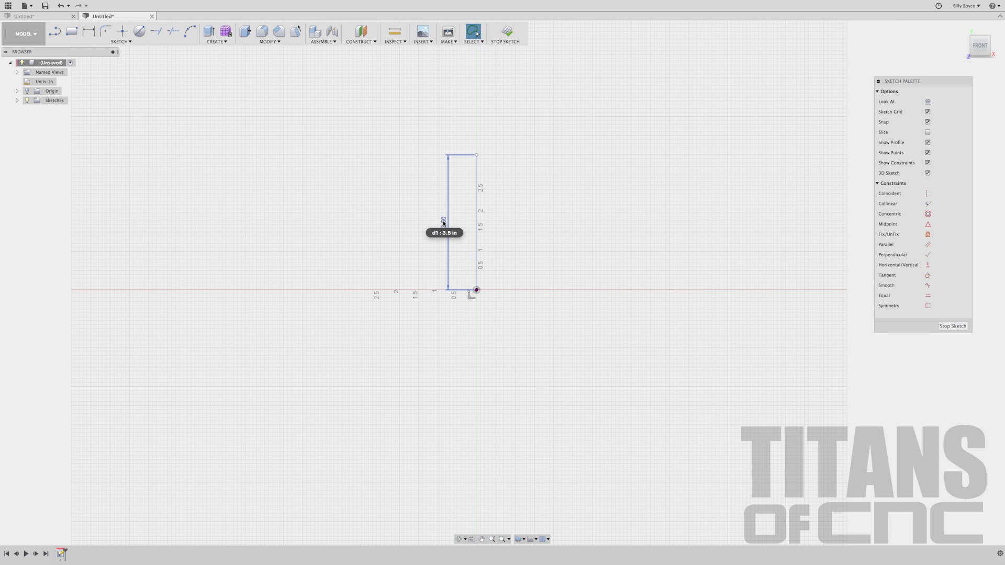
left_click_drag(444, 223, 515, 224)
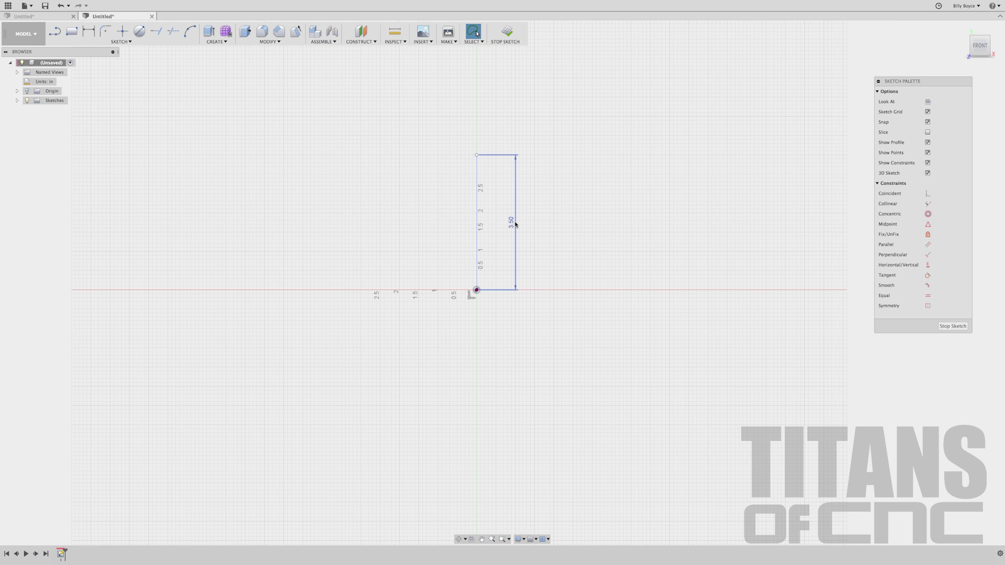
left_click(534, 327)
Step: Draw a 0.743 in horizontal line from the origin toward the left
scroll(494, 218, "up", 3)
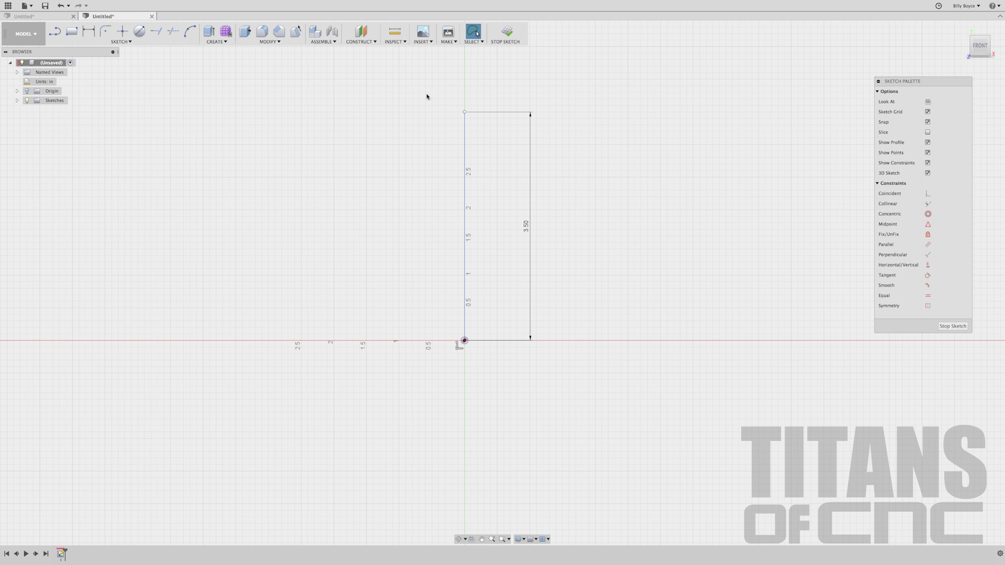
scroll(475, 87, "up", 2)
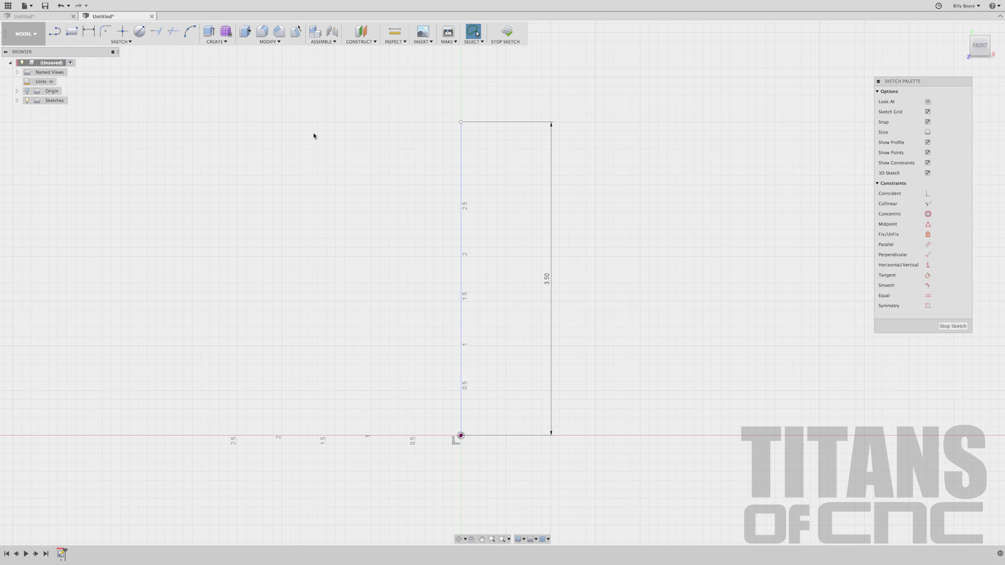
left_click(55, 32)
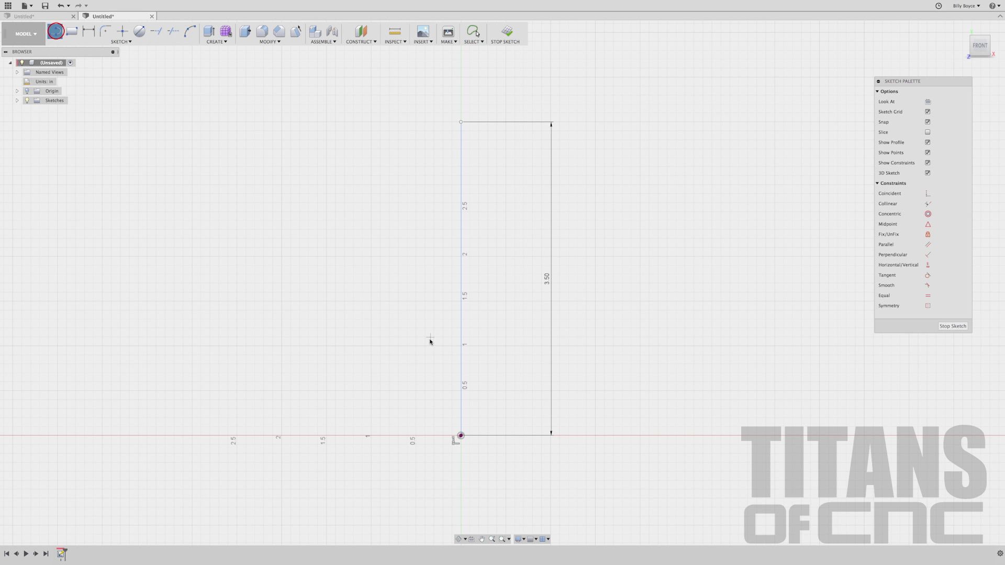
left_click(461, 436)
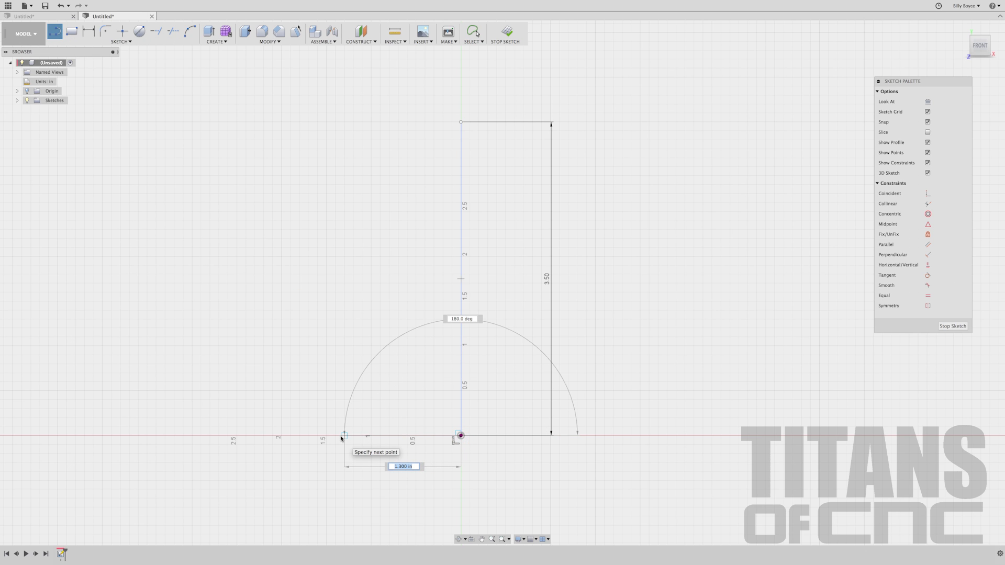
key("BackSpace")
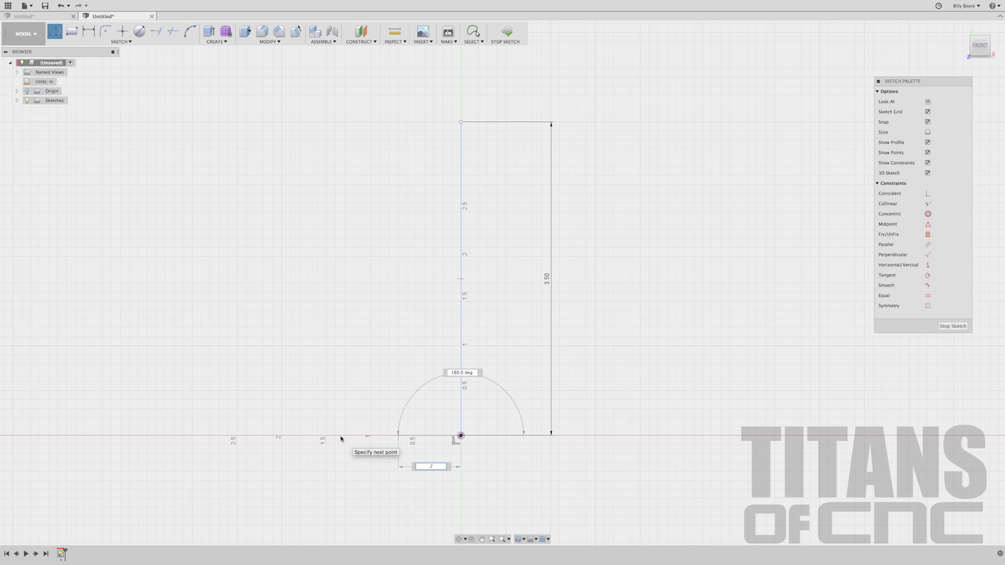
type(".743")
key("Return")
key("Escape")
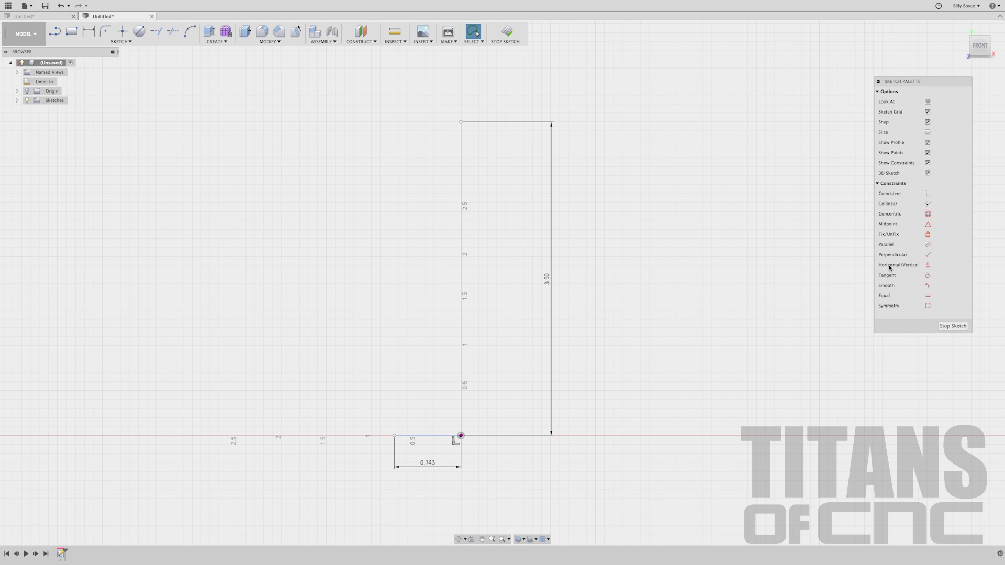
Step: Apply the Horizontal/Vertical constraint to the 3.5 in line and the 0.743 in base line
left_click(928, 265)
left_click(461, 298)
left_click(421, 436)
Step: Sketch a line chain up from the base line's left end: a short vertical, an inward V notch and a longer vertical
scroll(426, 414, "up", 3)
scroll(433, 374, "up", 2)
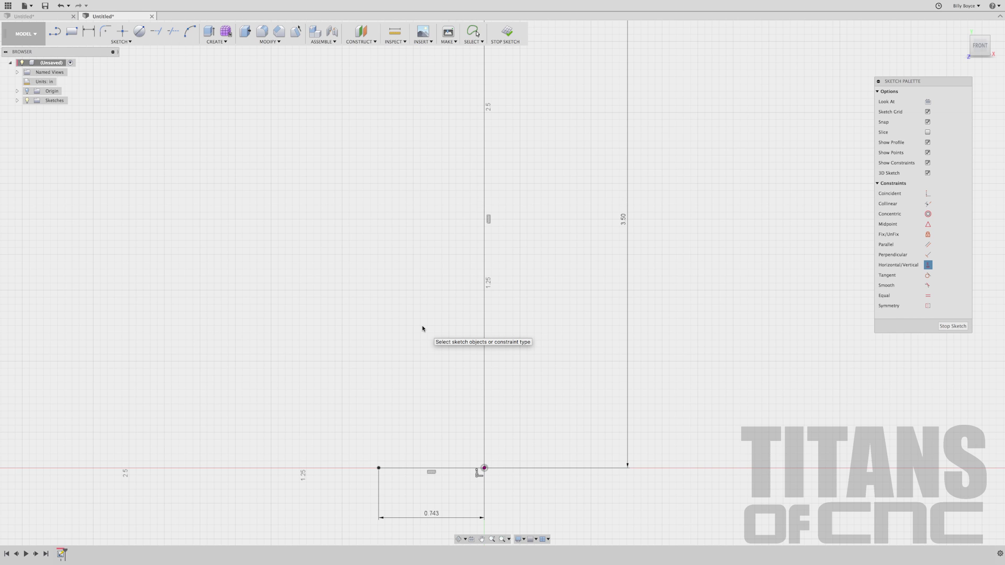
key("l")
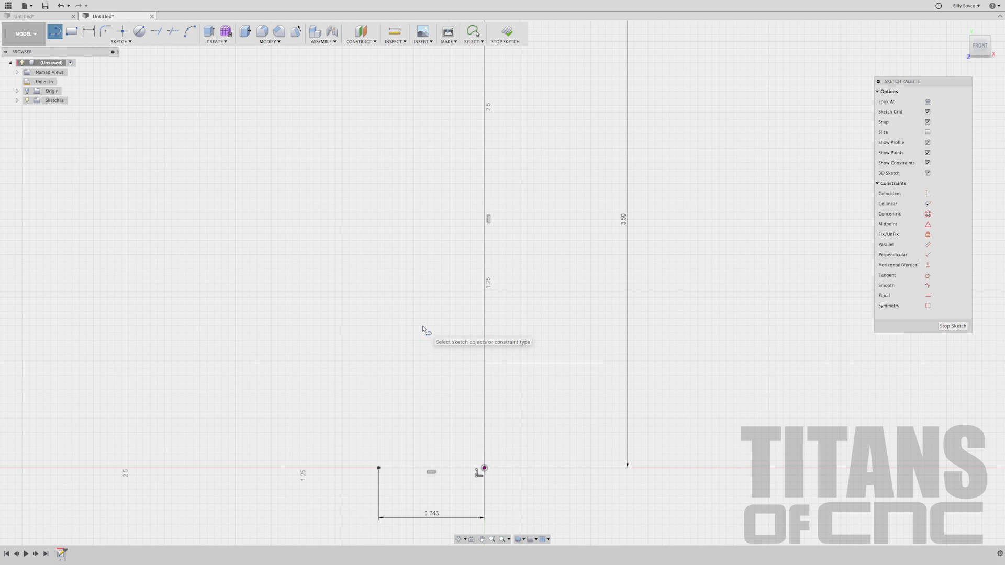
left_click(379, 467)
left_click(379, 435)
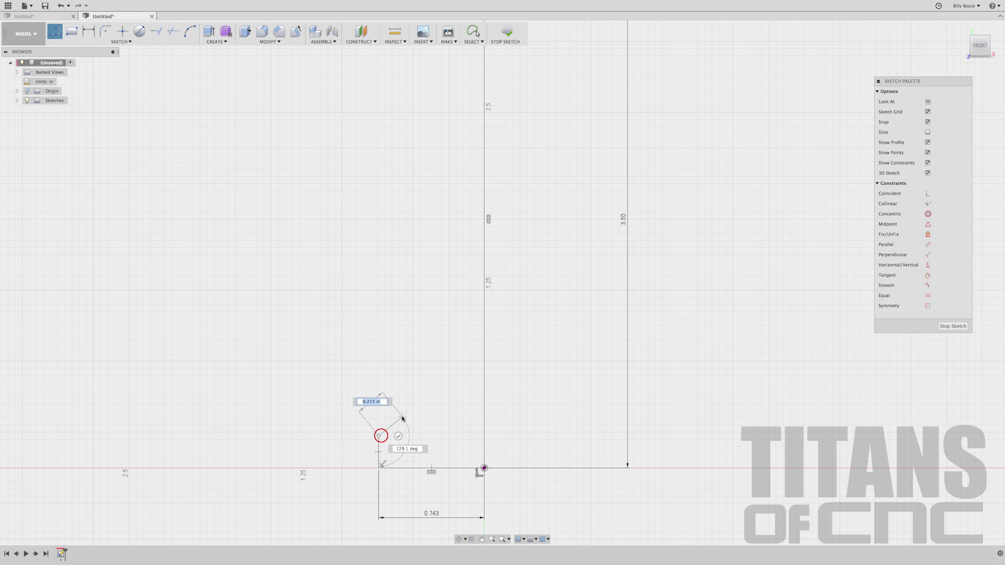
left_click(402, 417)
left_click(375, 402)
left_click(375, 328)
key("Escape")
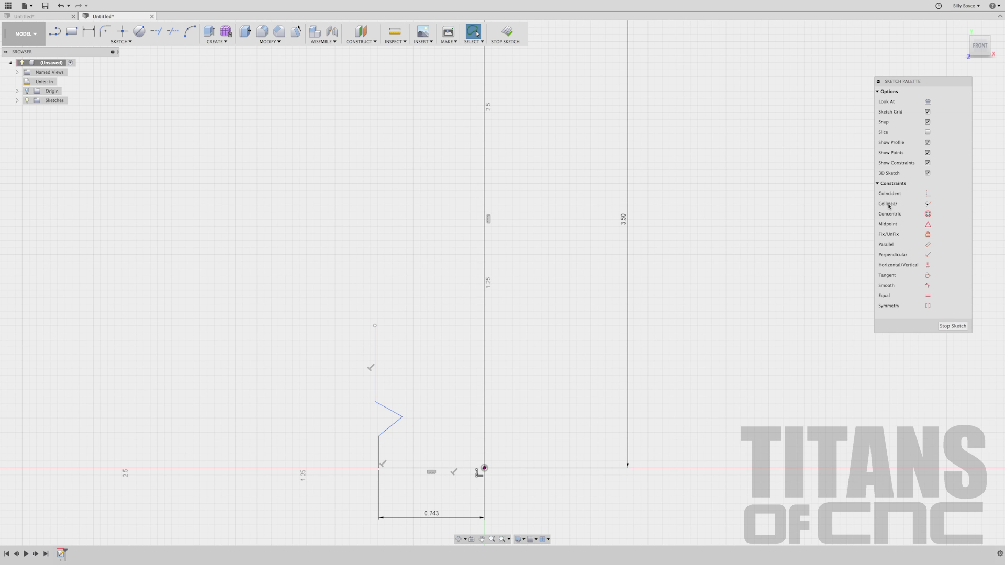
Step: Make the vertical lines above and below the V notch collinear
left_click(927, 204)
left_click(927, 205)
left_click(376, 352)
left_click(378, 449)
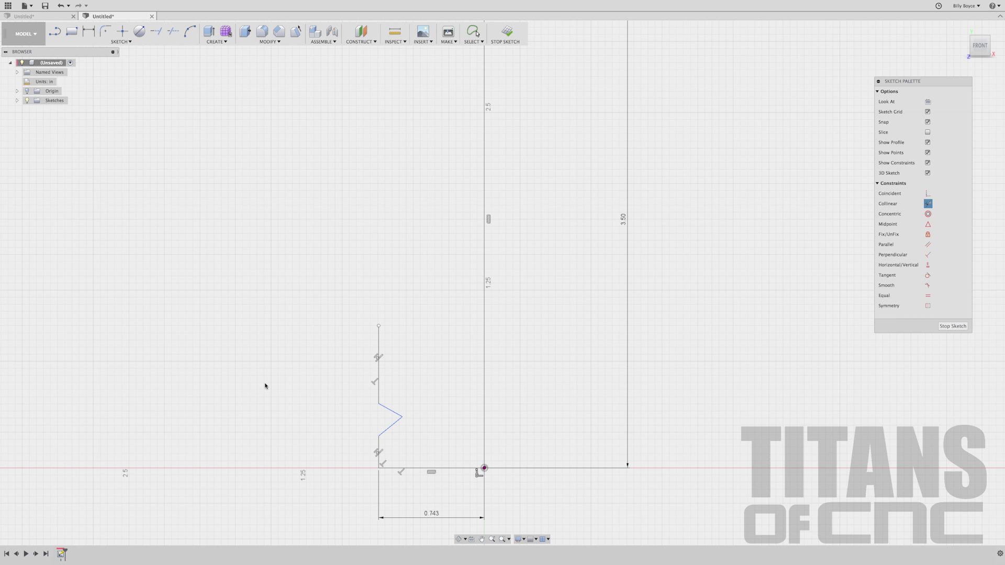
Step: Dimension the notch's lower corner at a height of 0.084 in above the origin
key("d")
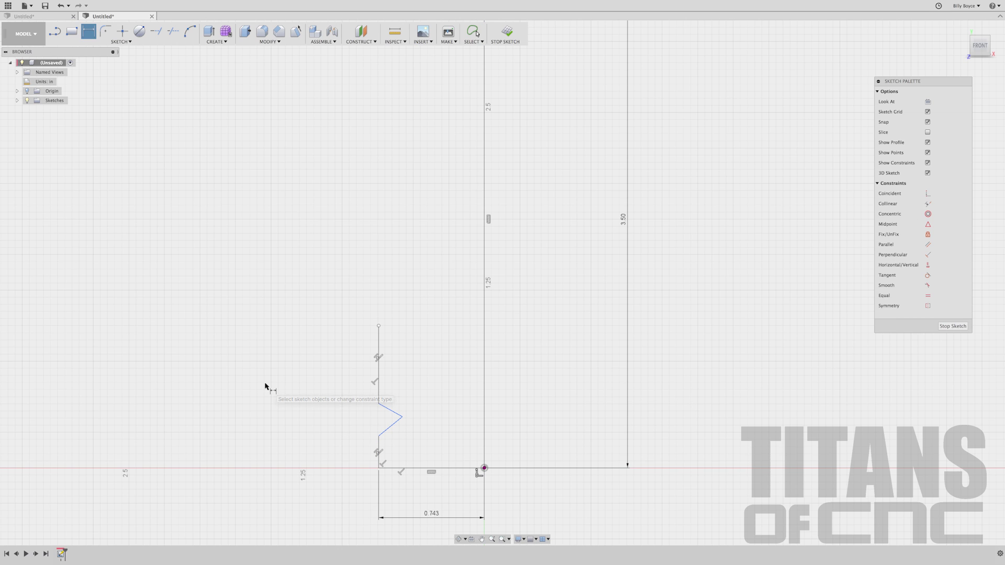
left_click(484, 468)
left_click(379, 436)
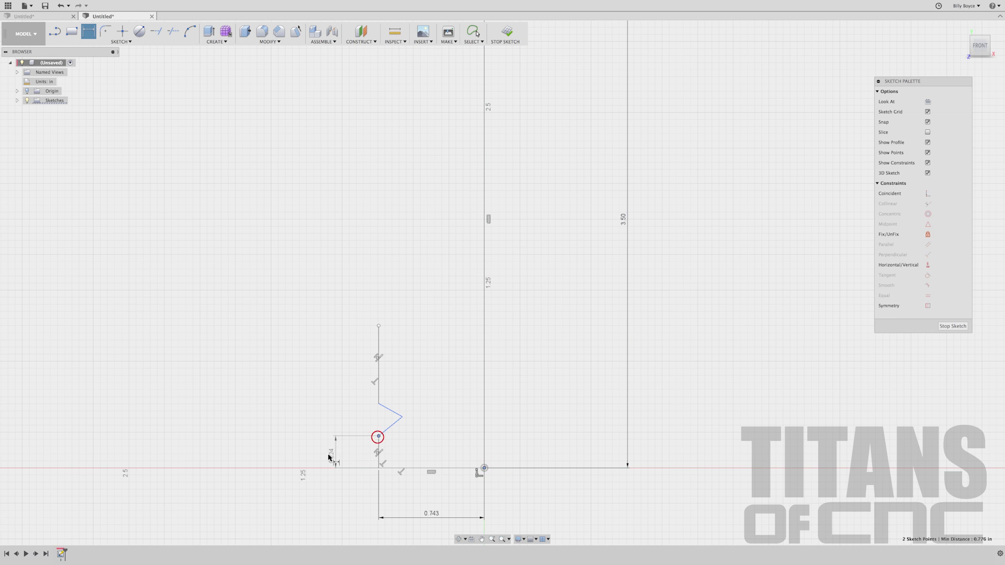
left_click(329, 454)
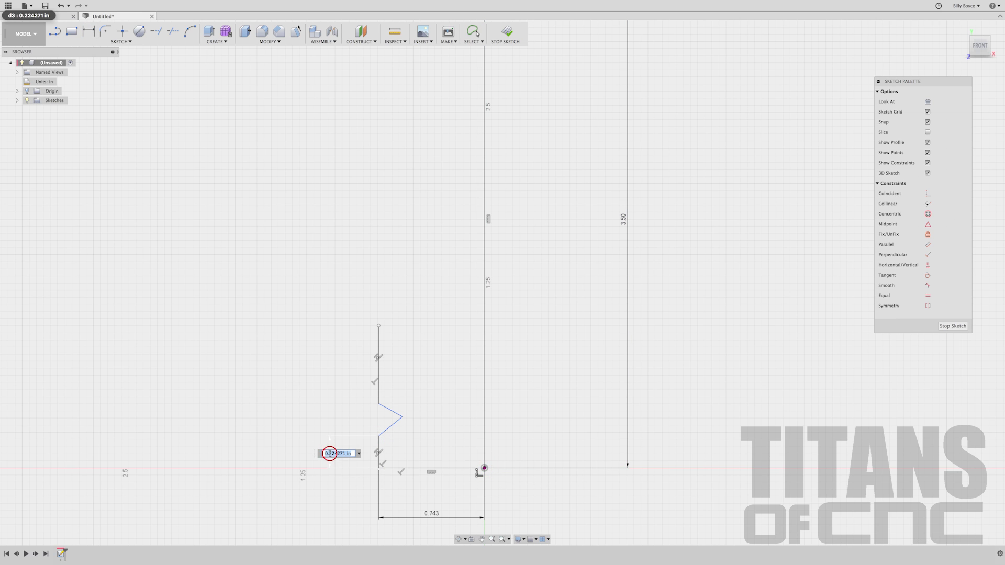
key("BackSpace")
key("Return")
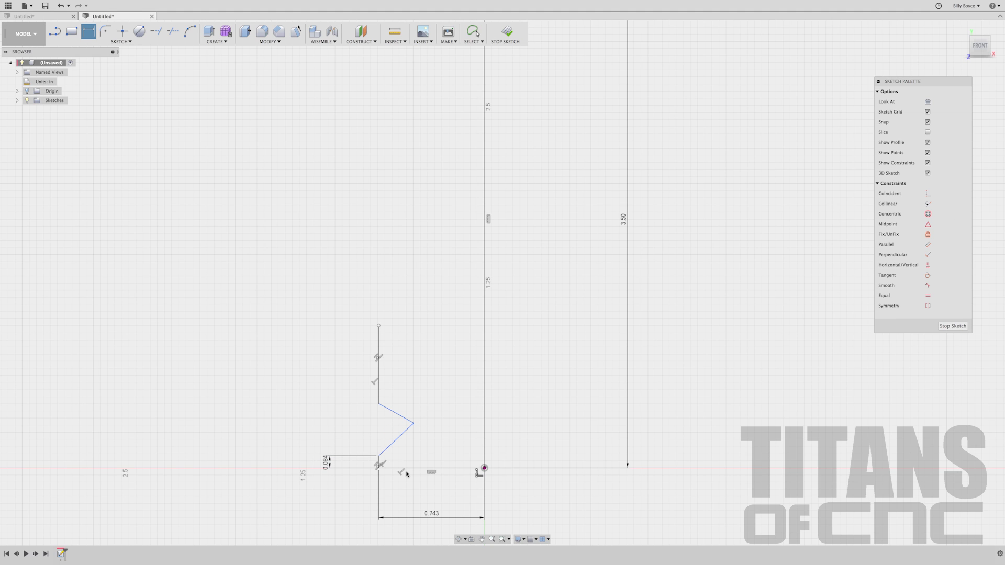
Step: Dimension the notch's inner tip at a height of 0.133 in above the origin
left_click(484, 467)
left_click(414, 423)
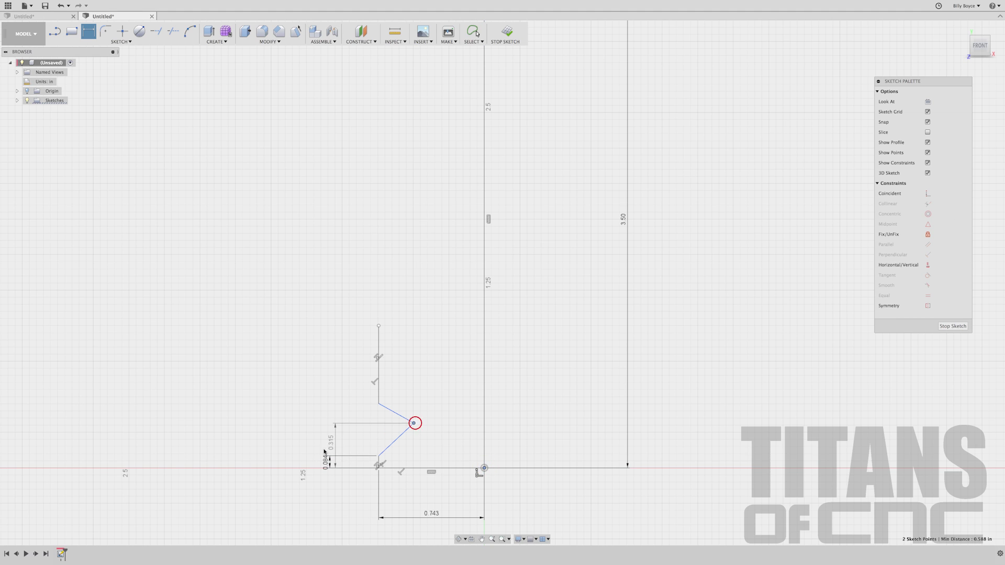
left_click(305, 448)
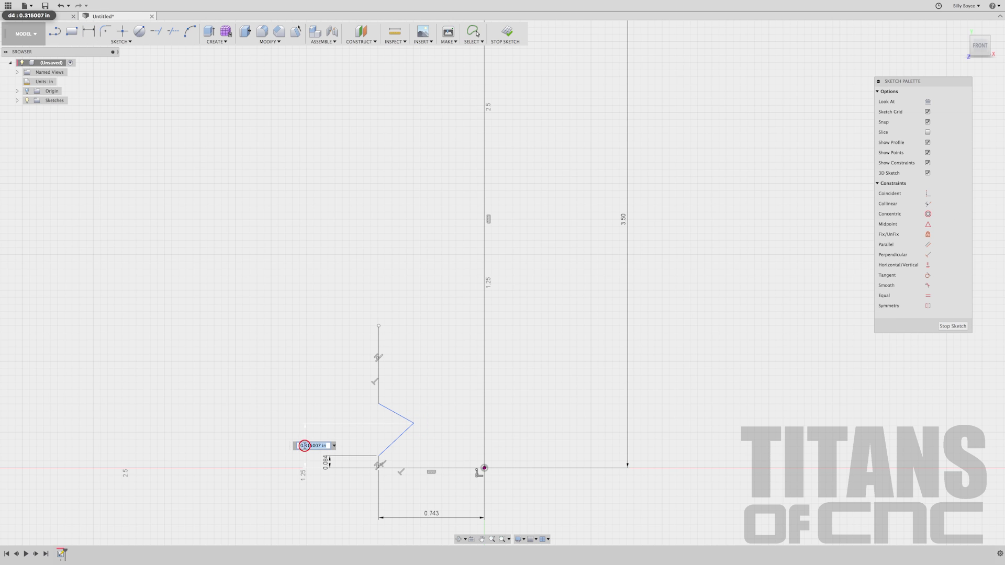
type(".133")
key("Return")
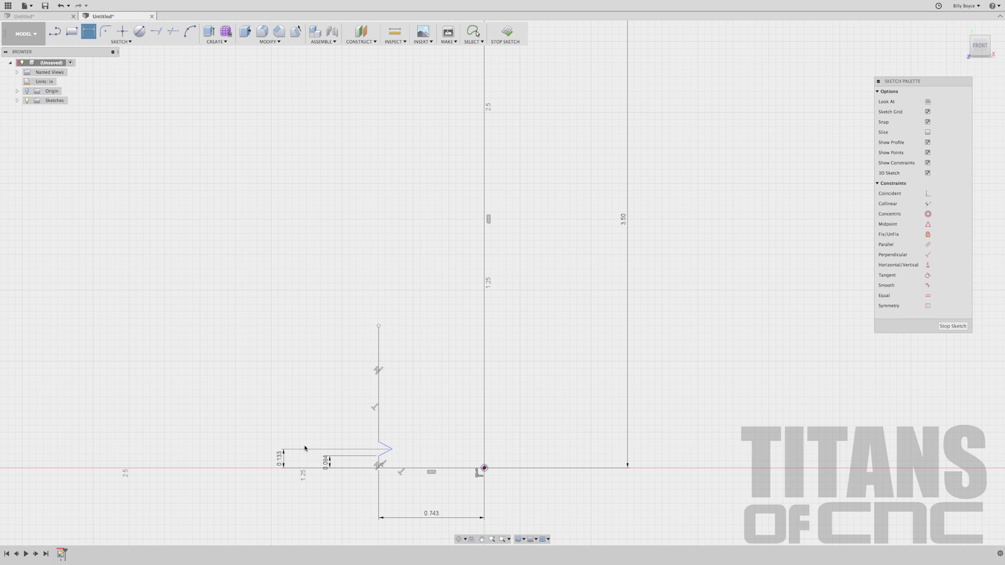
Step: Dimension the notch's upper corner at a height of 0.182 in above the origin
left_click(484, 468)
left_click(379, 442)
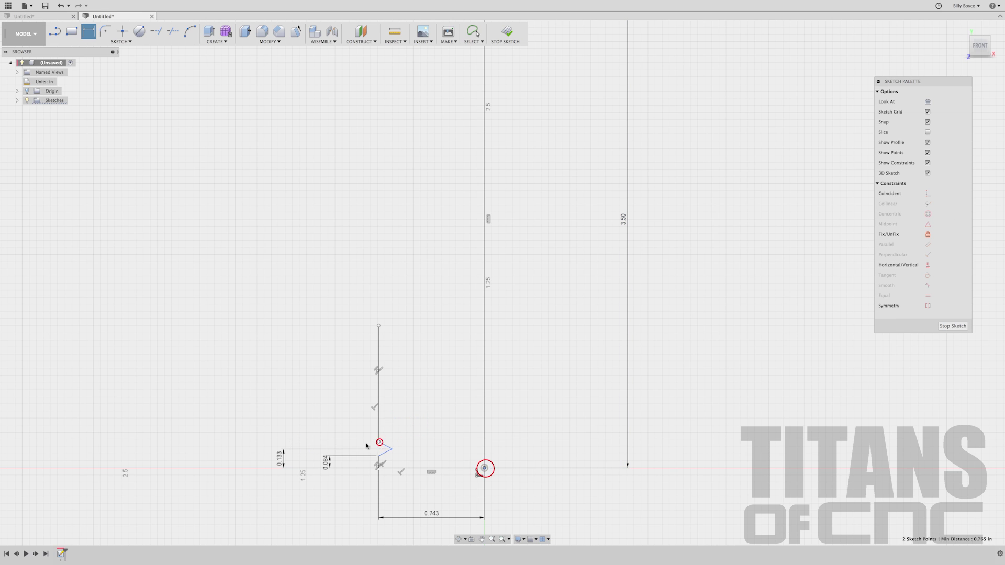
left_click(260, 454)
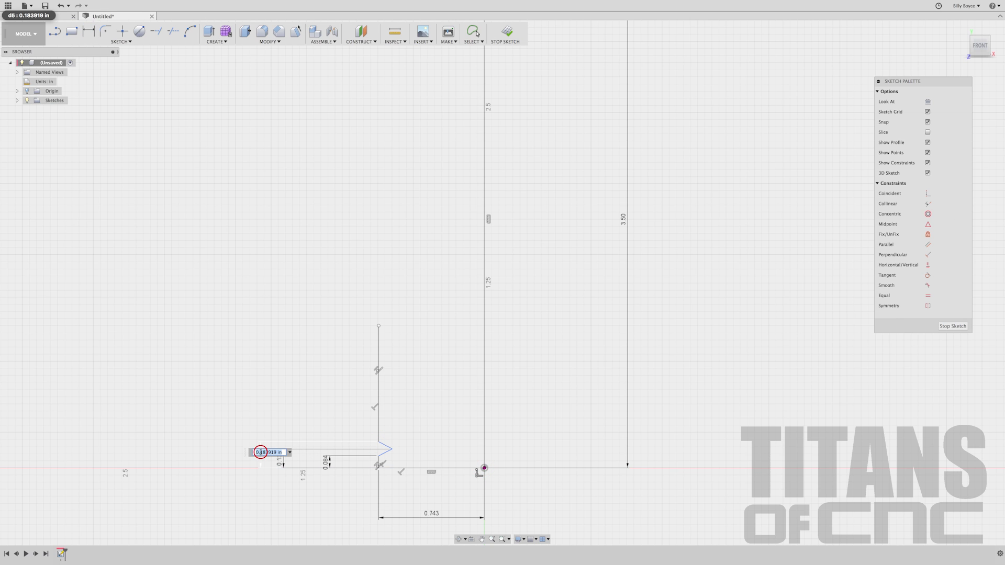
type(".182")
key("Return")
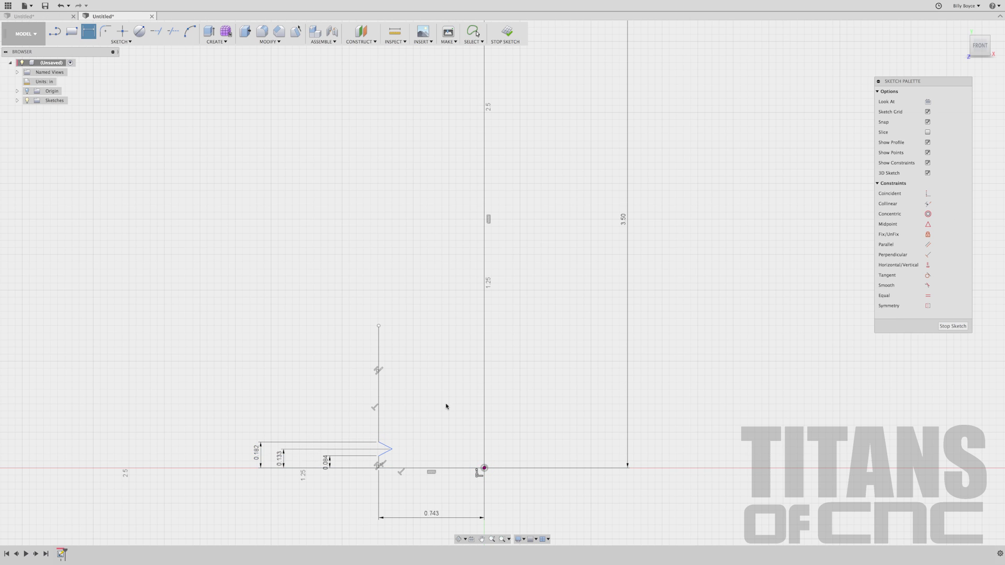
Step: Set the horizontal distance from the origin to the notch's inner tip to 0.694 in
left_click(484, 468)
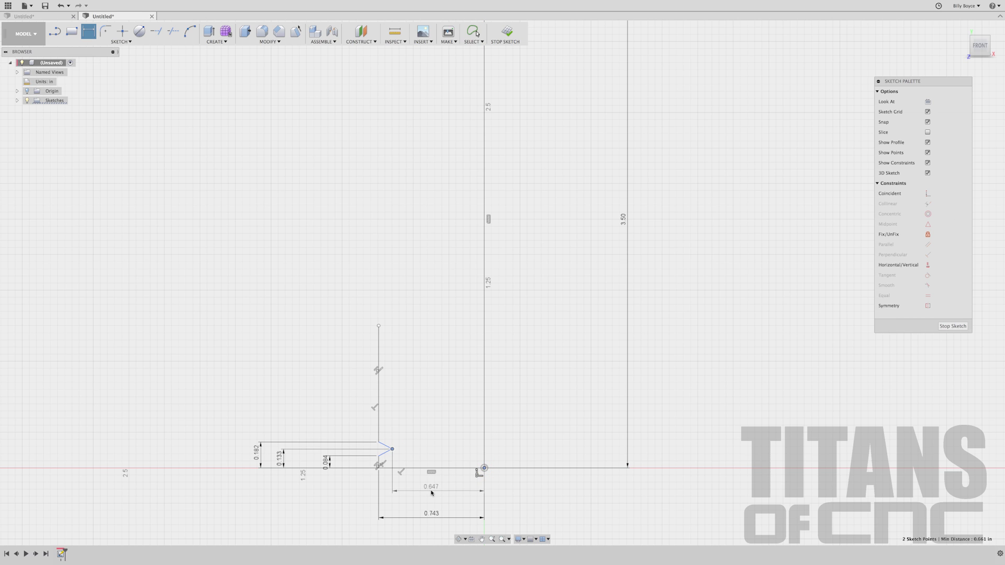
left_click(432, 492)
key("BackSpace")
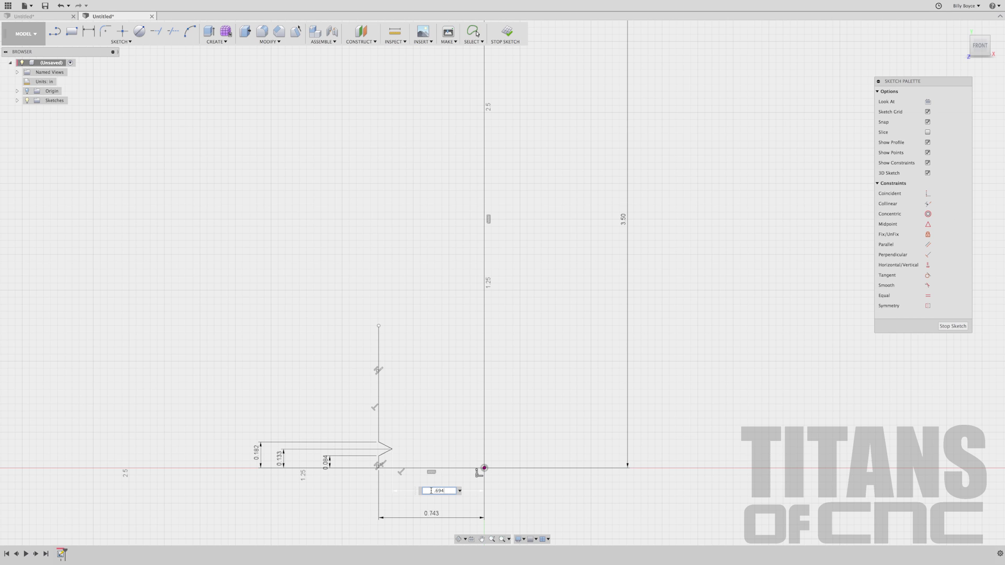
key("Return")
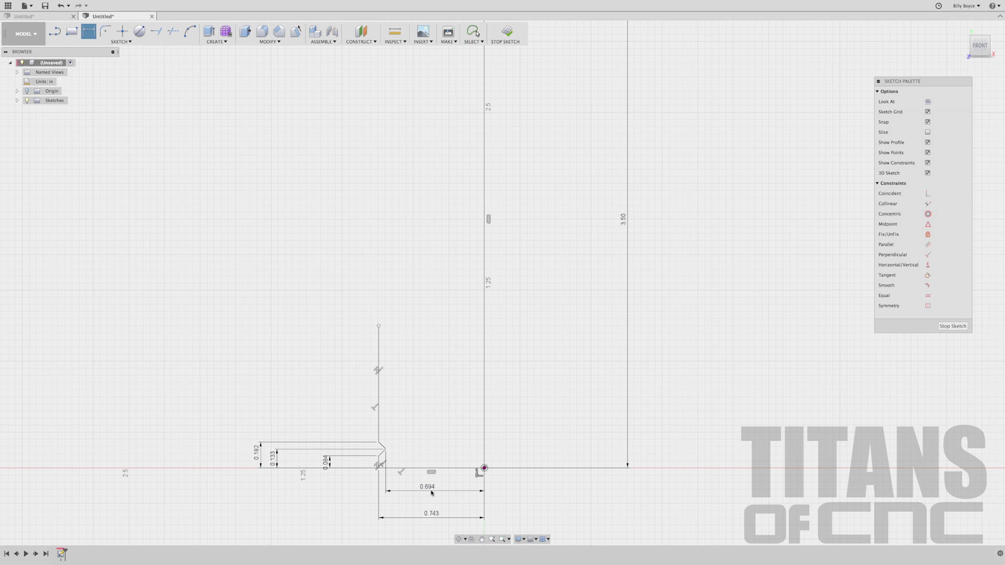
Step: Dimension the upper end of the base's outer vertical edge at a height of 0.595 in above the origin
left_click(378, 326)
left_click(485, 469, "shift")
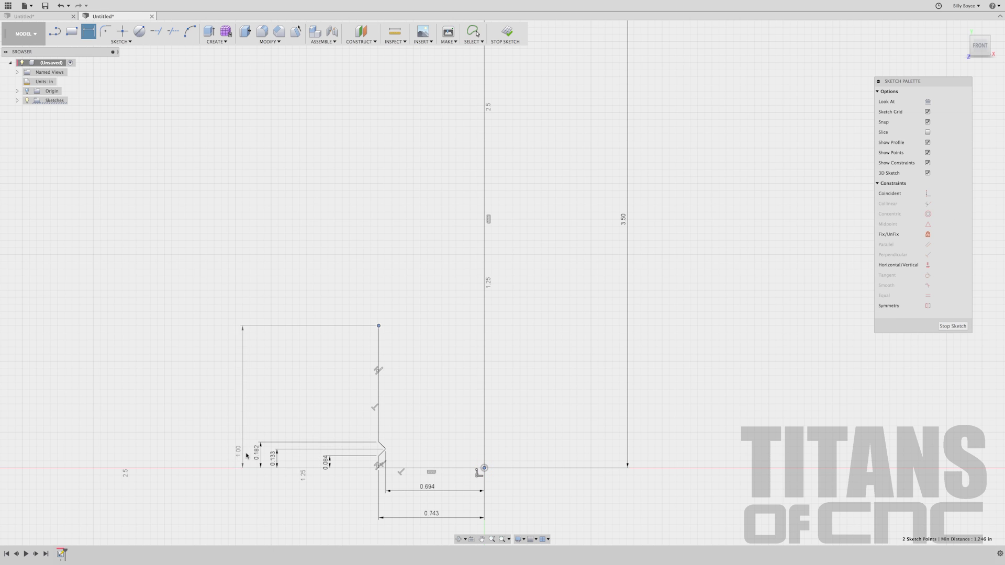
left_click(247, 453)
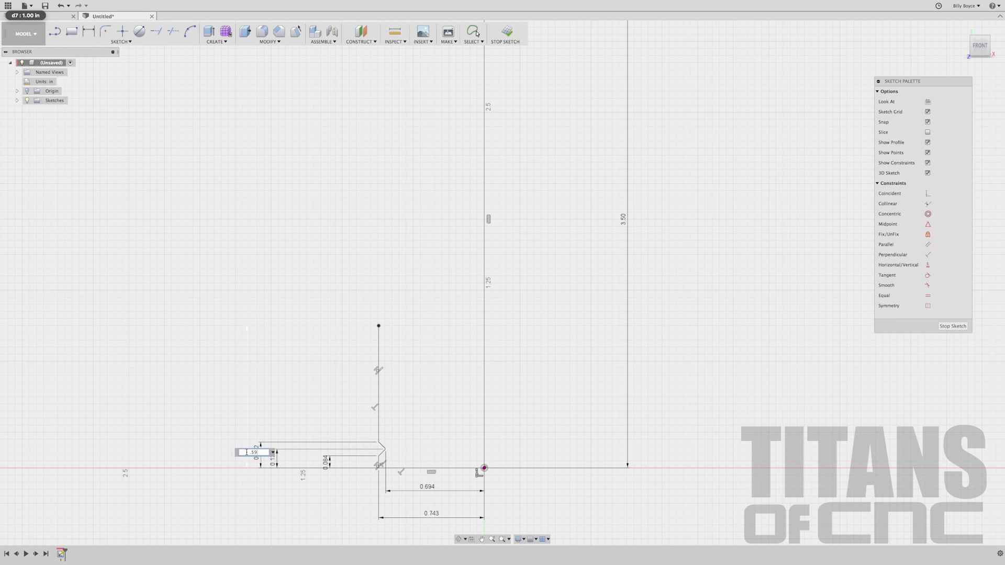
key("Return")
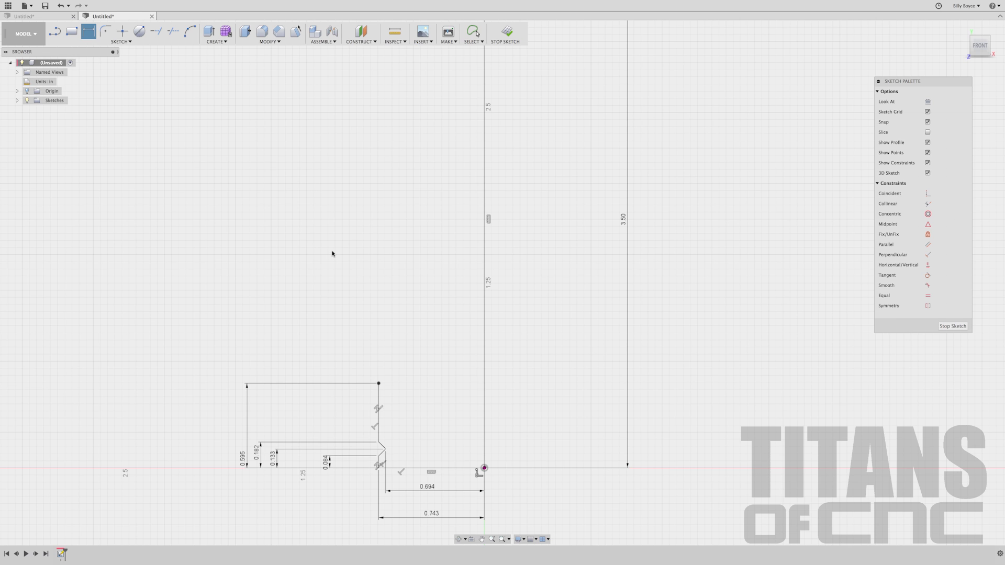
Step: Draw two connected lines from the base edge's upper end, one slanting inward to about 0.325 in from the axis, one rising steeply above it
key("l")
left_click(379, 384)
left_click(438, 301)
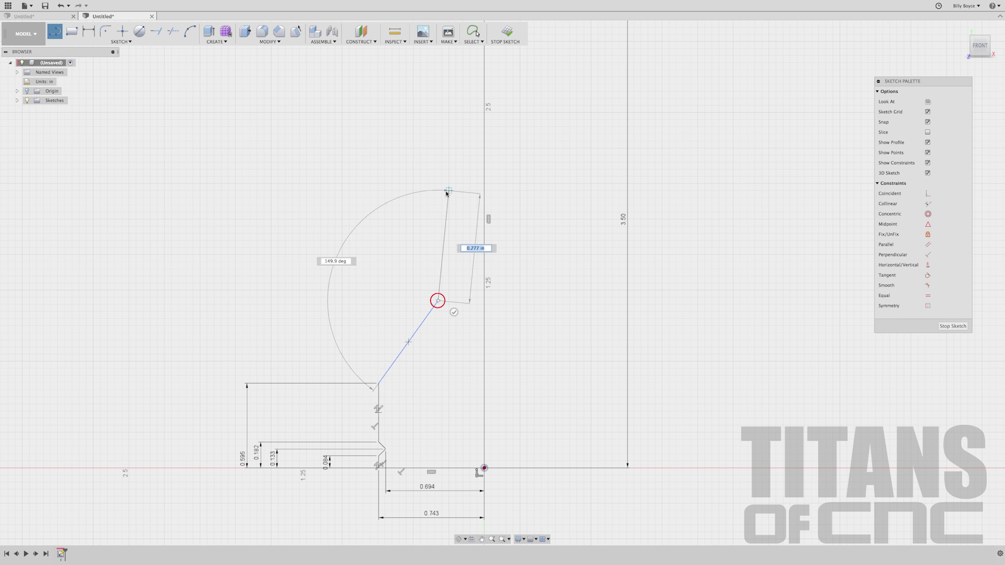
left_click(449, 156)
key("Escape")
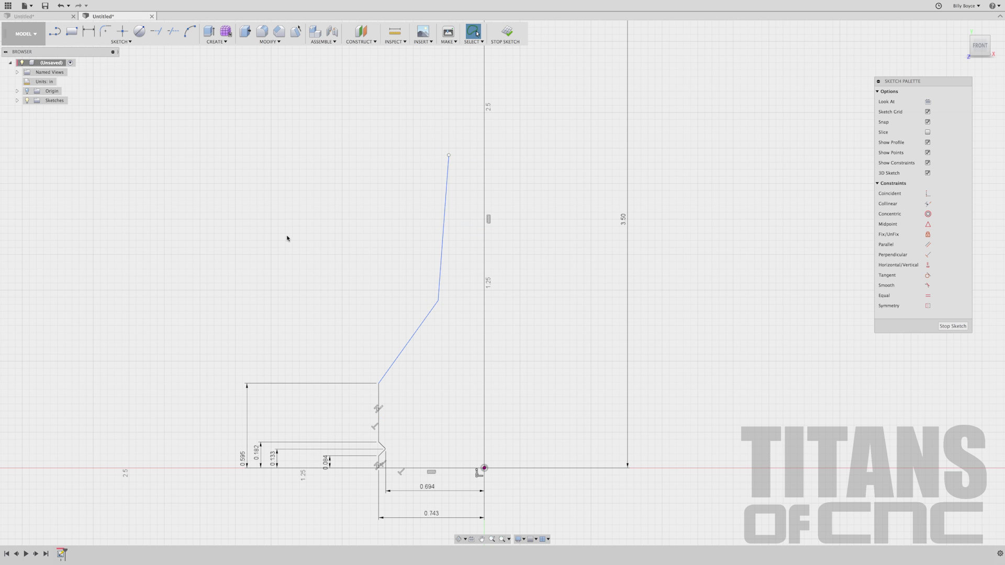
Step: Dimension the corner between the two slanted lines at 0.283 in from the vertical center axis
key("d")
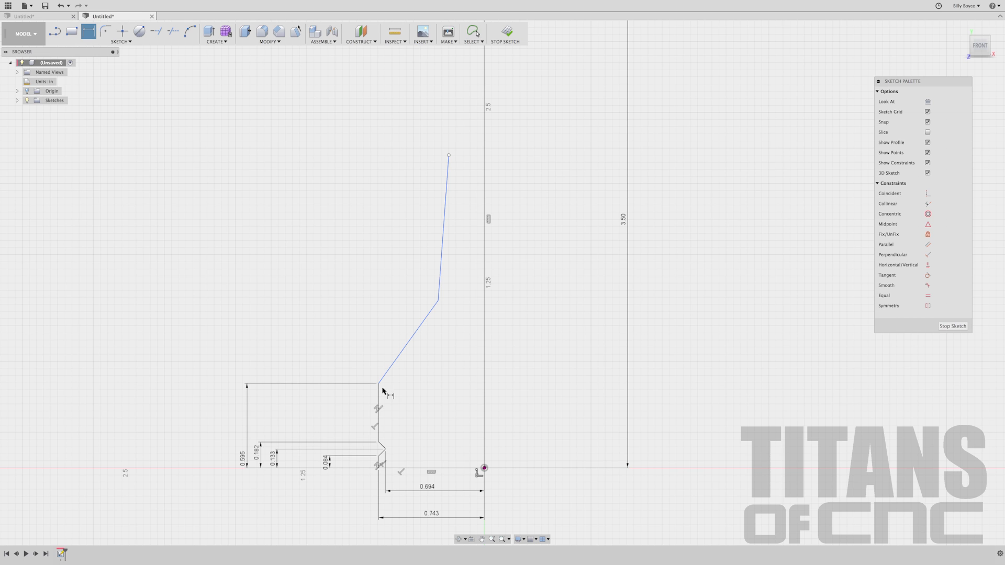
left_click(438, 300)
left_click(485, 313)
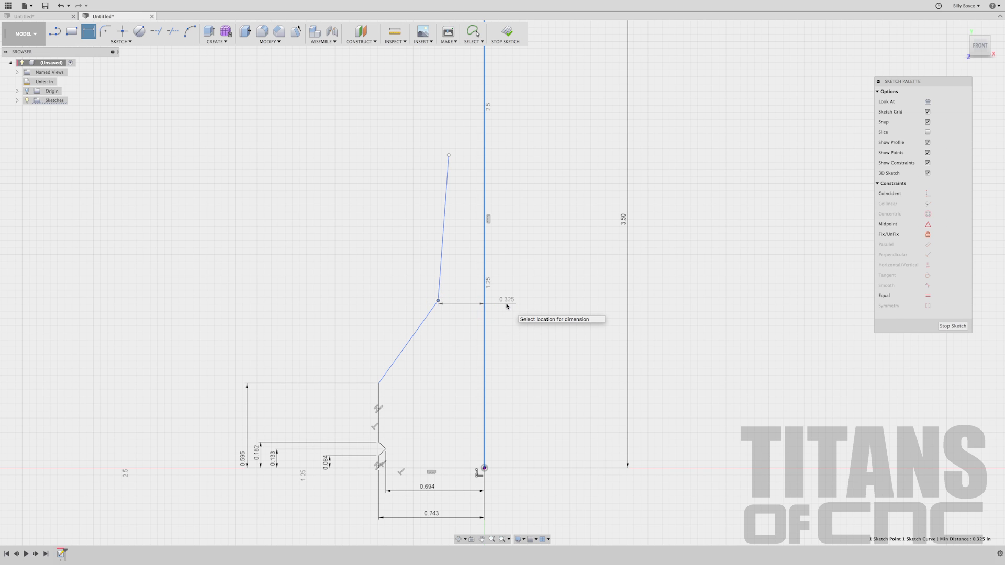
left_click(507, 307)
type(".283")
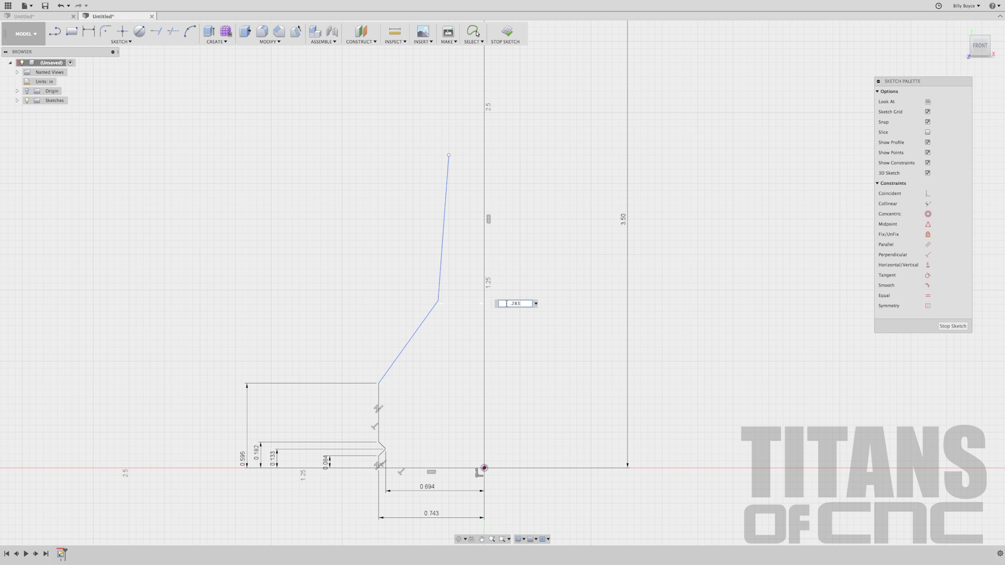
key("Return")
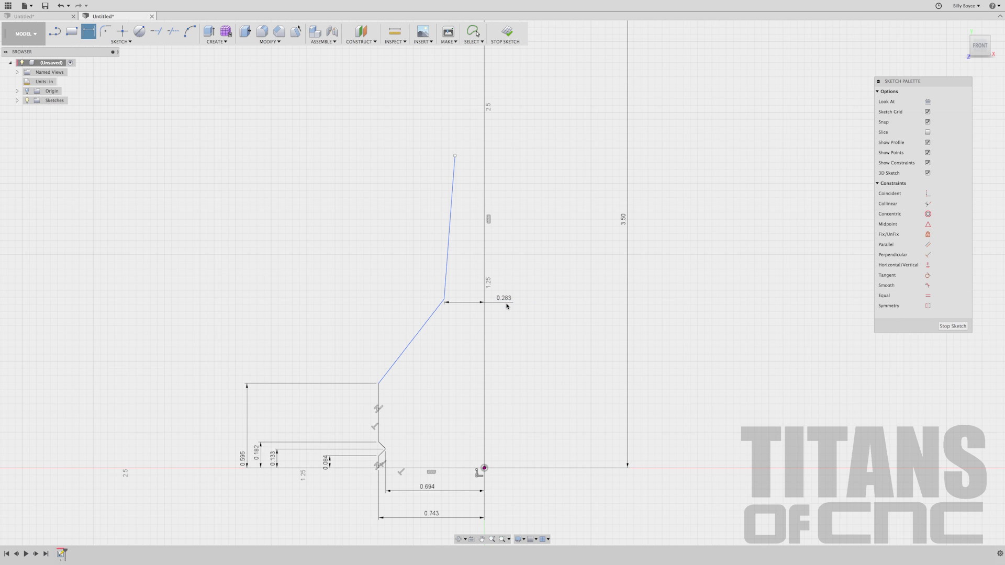
Step: Dimension the corner between the two slanted lines at a height of 1.246 in above the origin
left_click(444, 300)
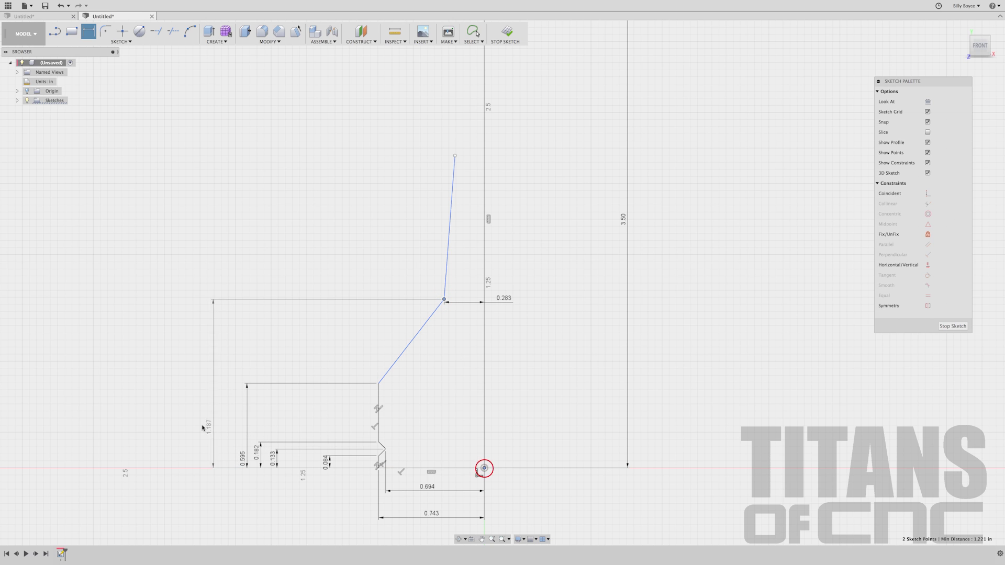
left_click(202, 424)
type("1.")
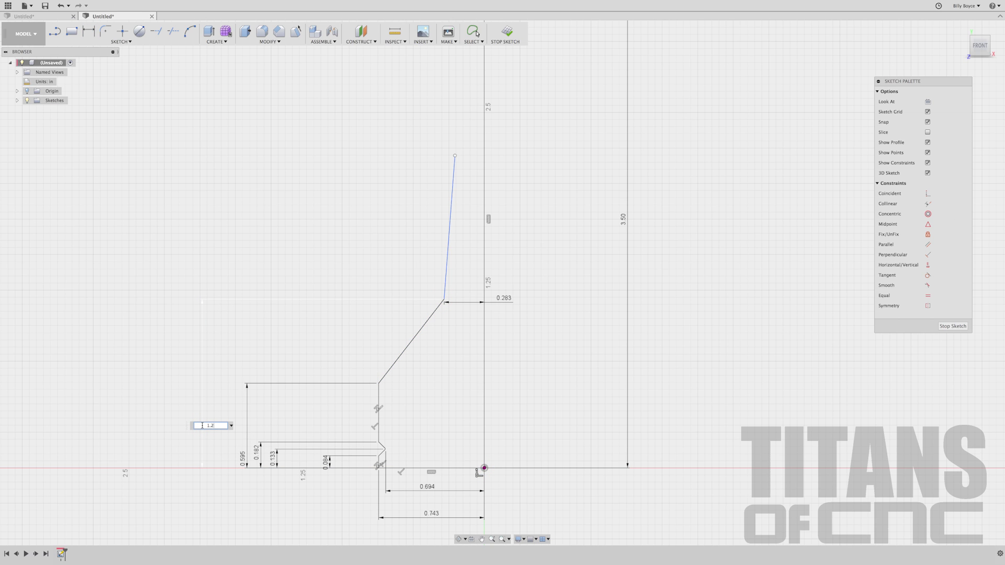
type("246")
key("Return")
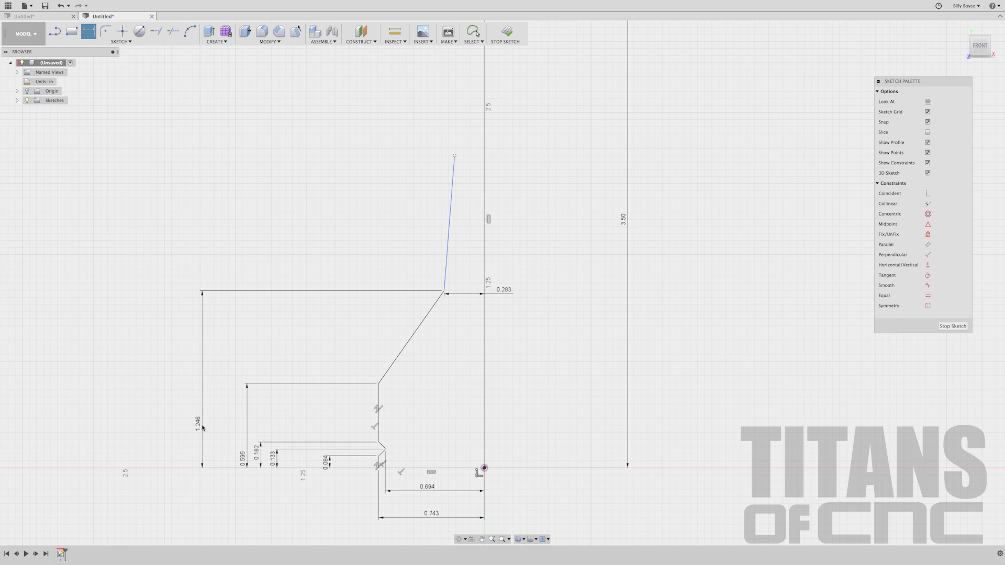
Step: Dimension the steep line's upper end at 0.175 in from the vertical center axis
left_click(454, 155)
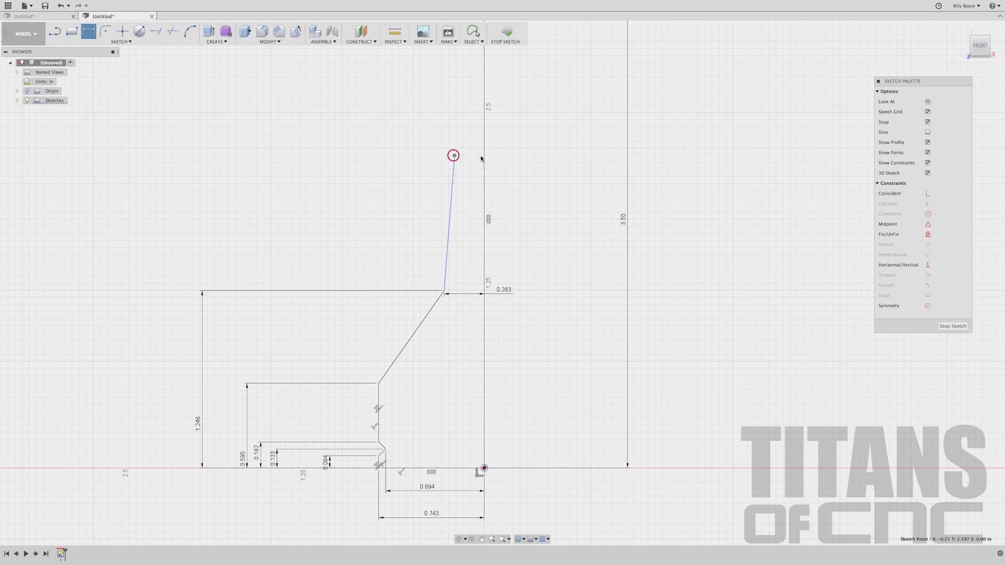
left_click(486, 158)
left_click(523, 162)
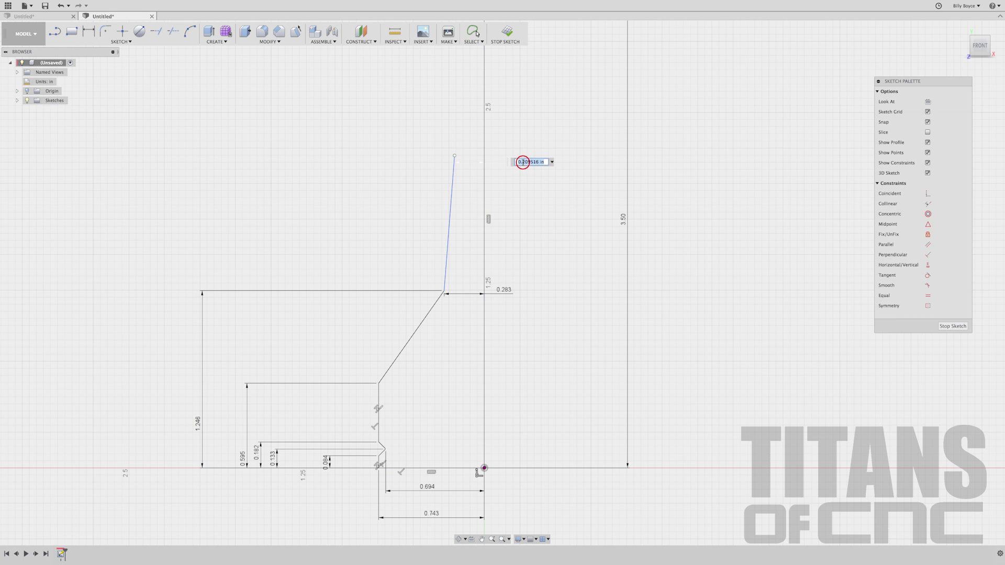
key("BackSpace")
key("Return")
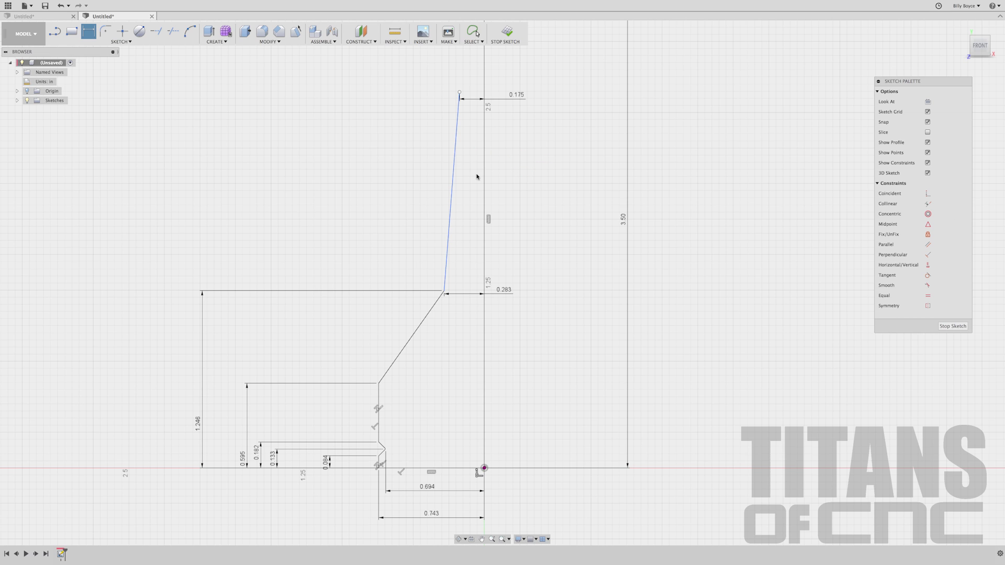
Step: Dimension the steep line's upper end at a height of 2.086 in above the origin
left_click(459, 93)
left_click(484, 468)
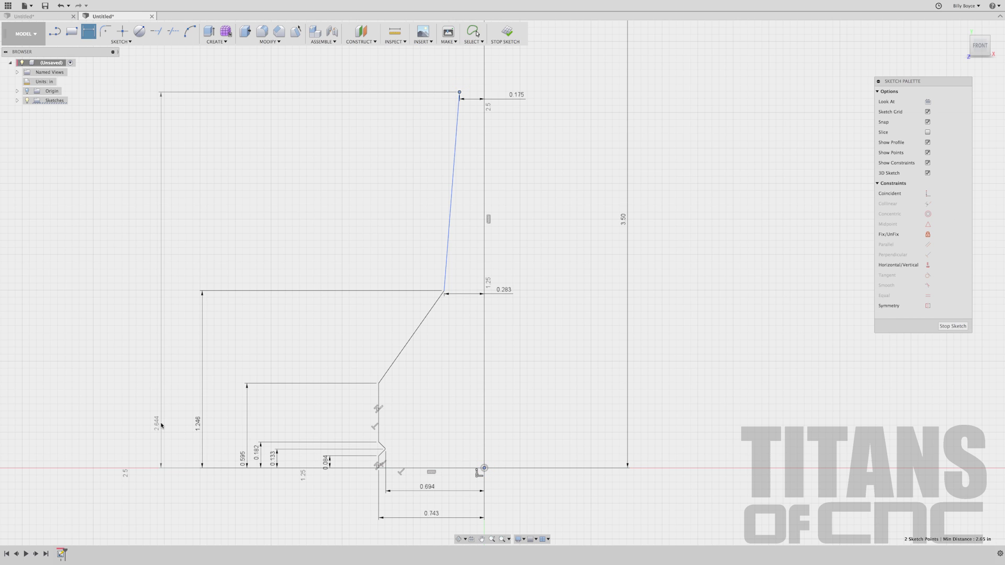
left_click(161, 423)
type("2.")
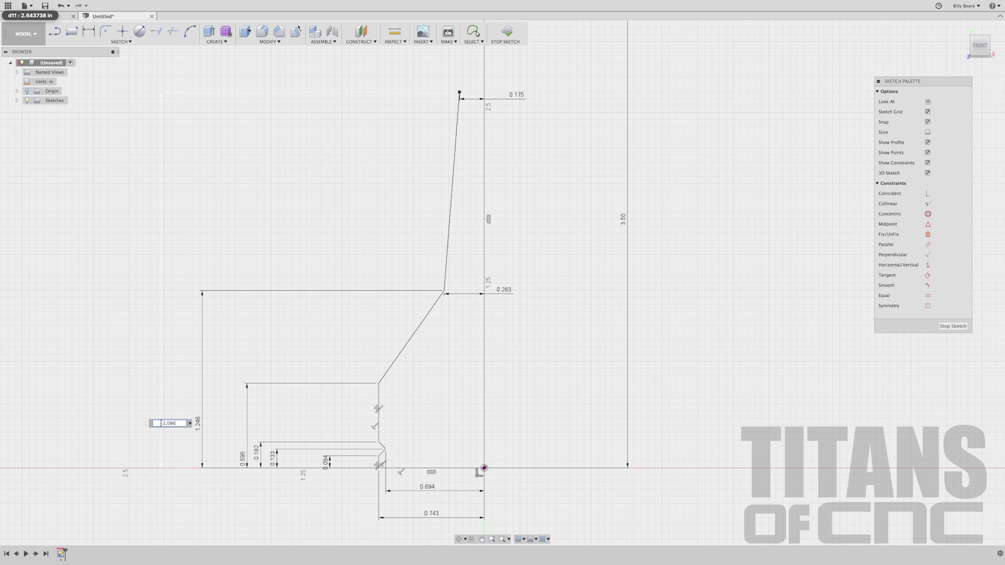
type("086")
key("Return")
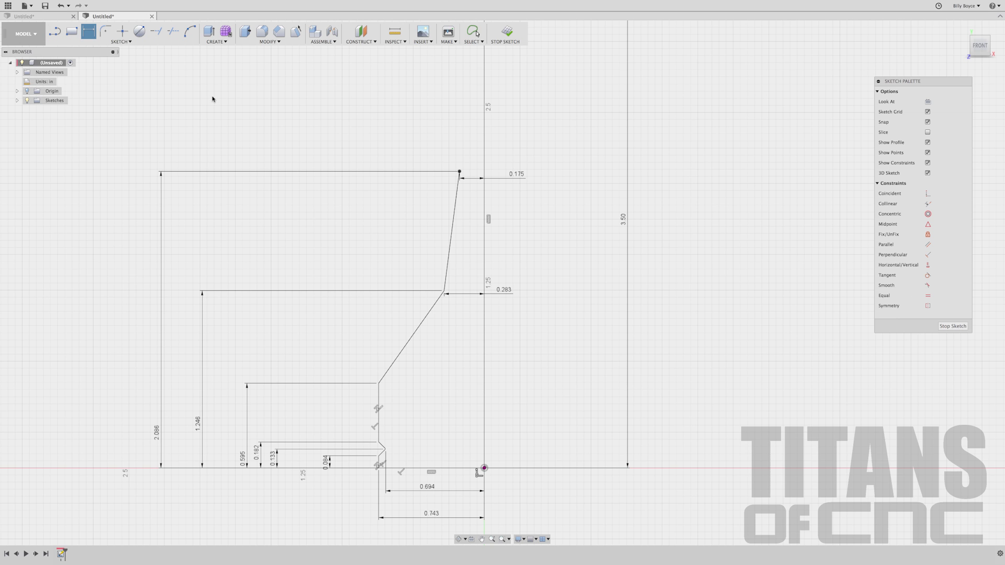
Step: Draw a stepped collar profile from the steep line's upper end: out, up, in about 0.25 in, up, out, up, and inward toward the axis
key("l")
scroll(473, 158, "up", 3)
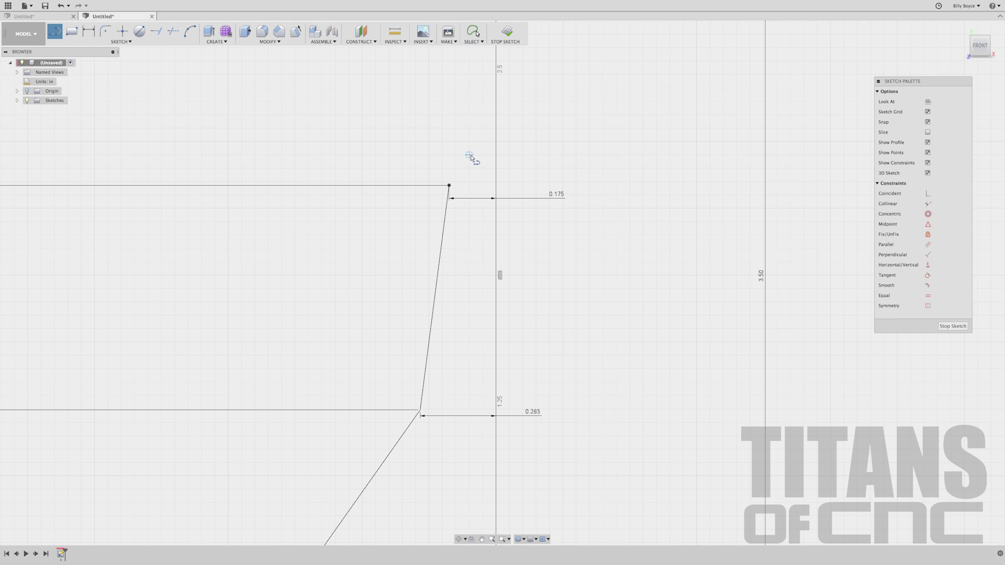
left_click(449, 187)
left_click(292, 185)
left_click(295, 135)
left_click(363, 134)
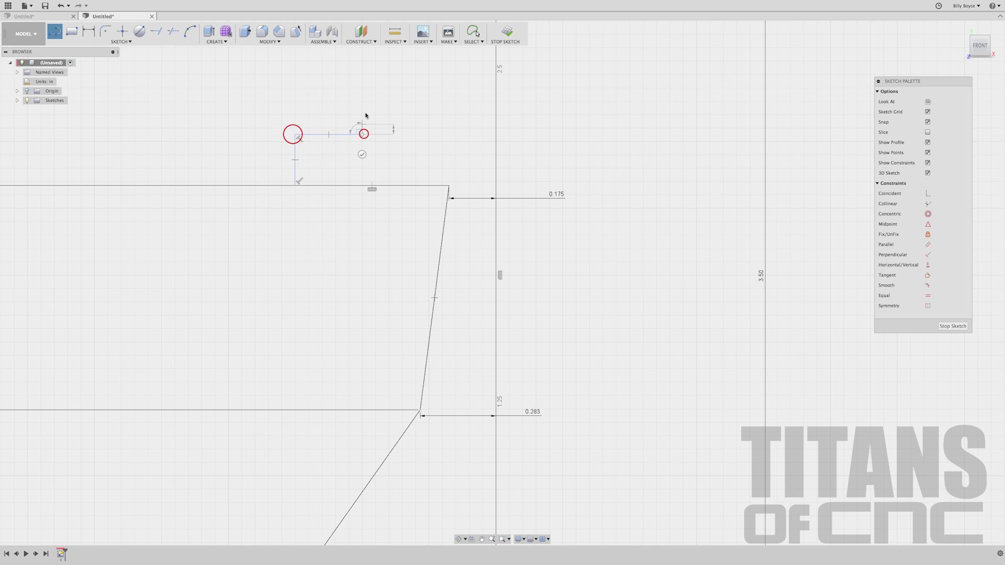
left_click(362, 69)
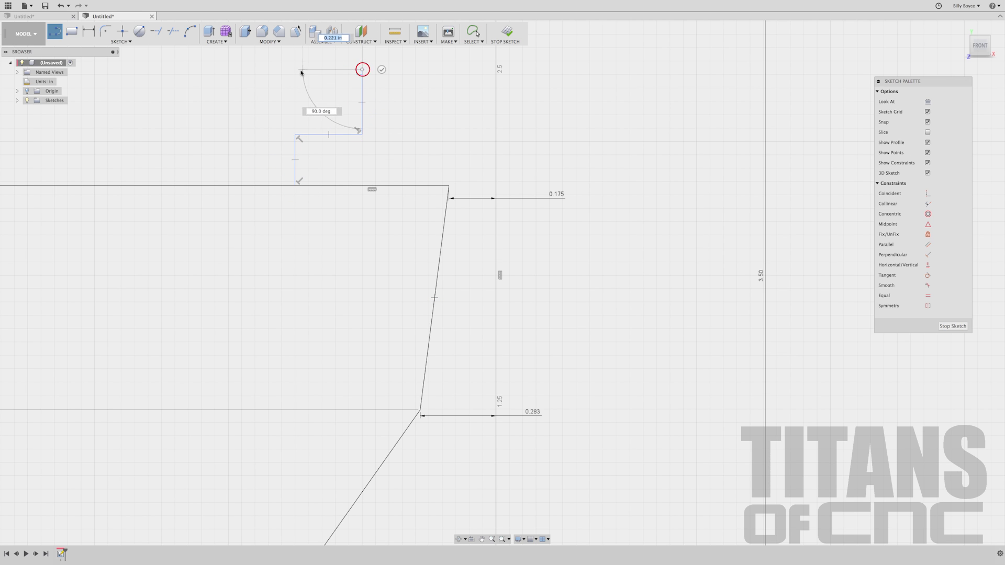
scroll(296, 66, "down", 5)
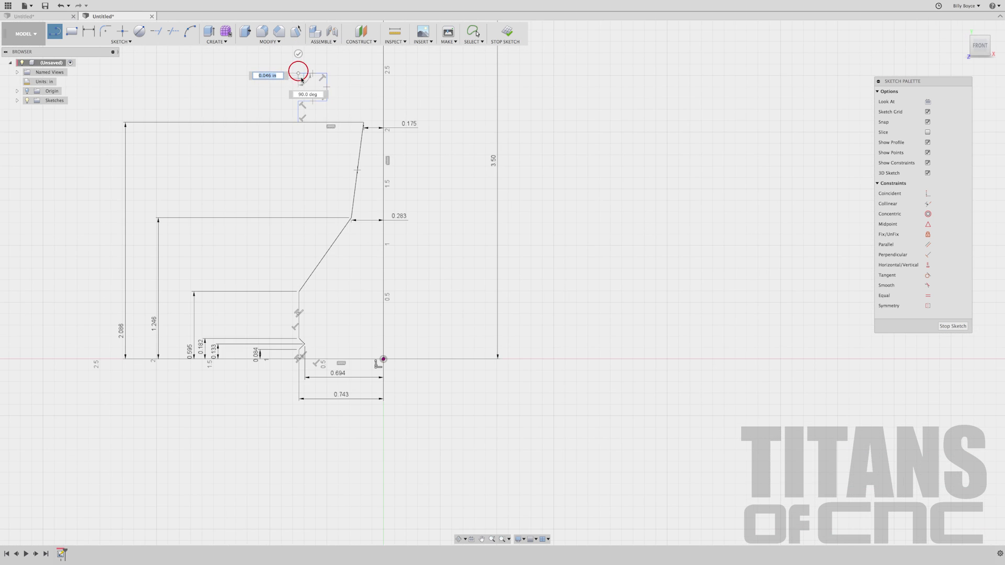
left_click(300, 46)
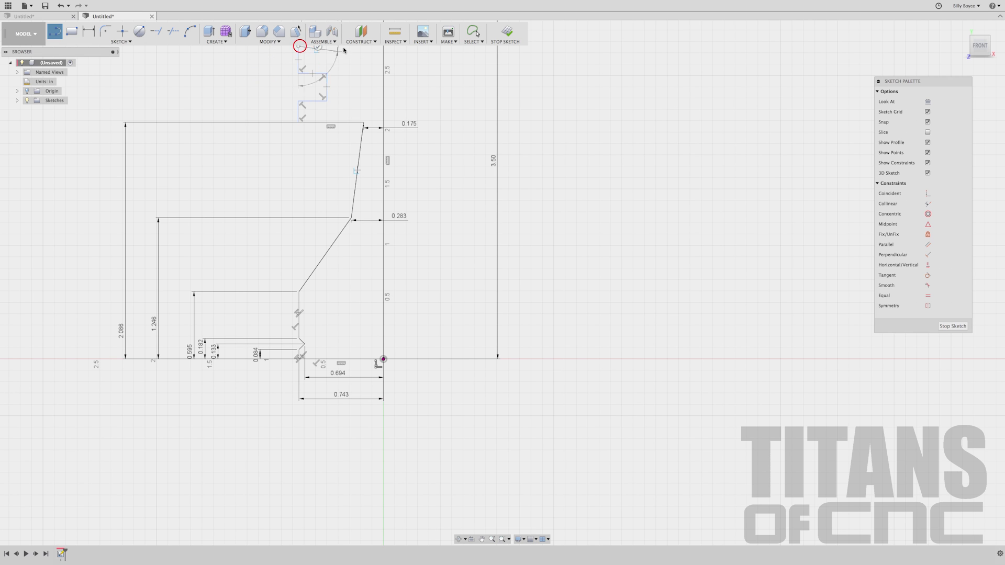
left_click(350, 46)
key("Escape")
scroll(441, 260, "down", 3)
scroll(332, 314, "up", 5)
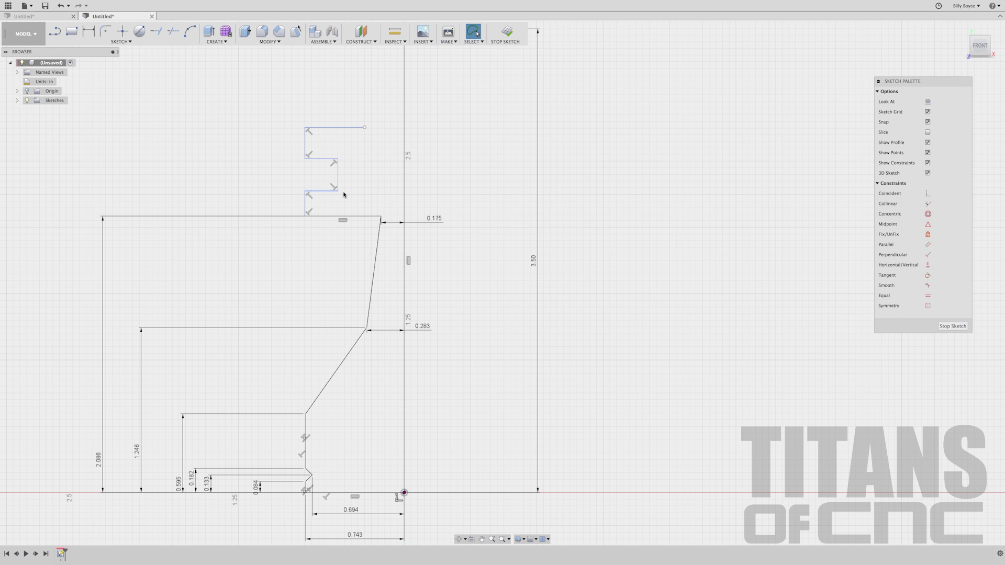
Step: Dimension the collar recess's lower horizontal line at a height of 2.161 in above the origin
key("d")
left_click(321, 190)
scroll(321, 189, "down", 2)
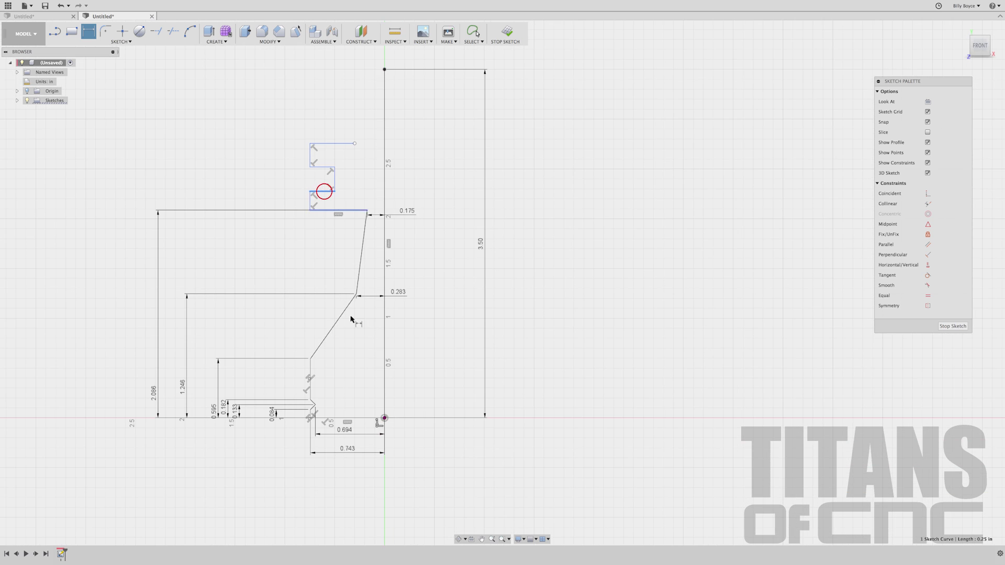
left_click(385, 418)
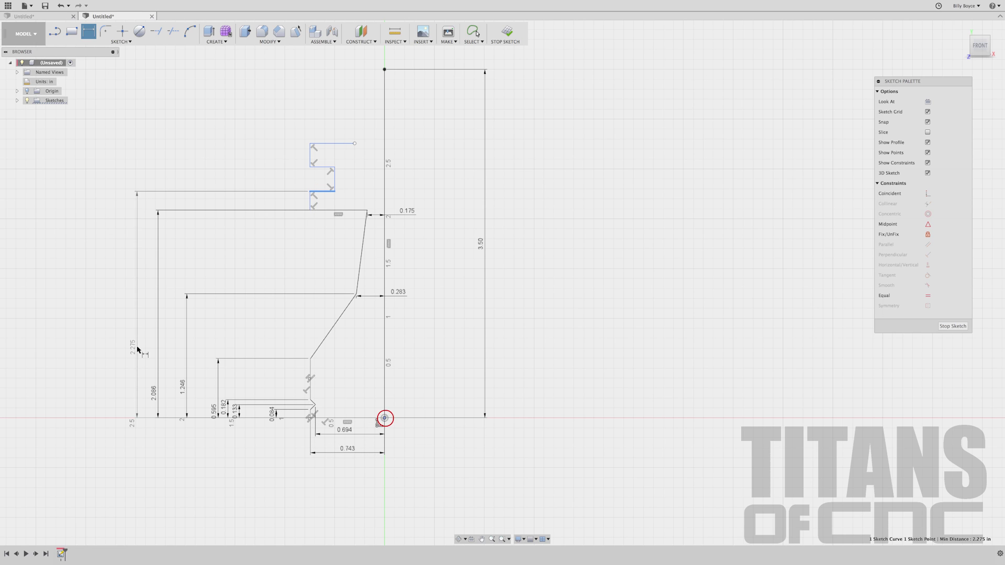
left_click(130, 348)
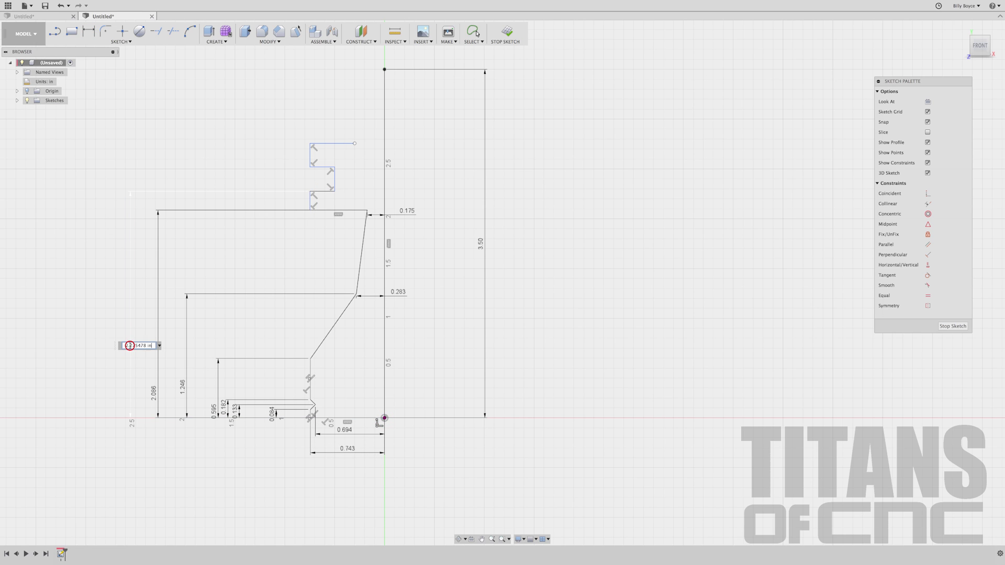
type("2.")
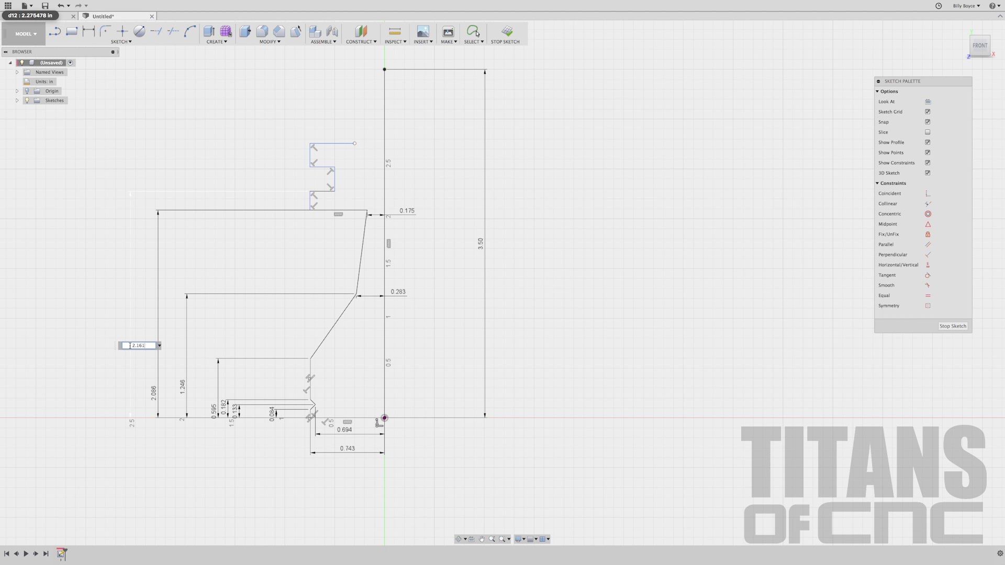
type("161")
key("Return")
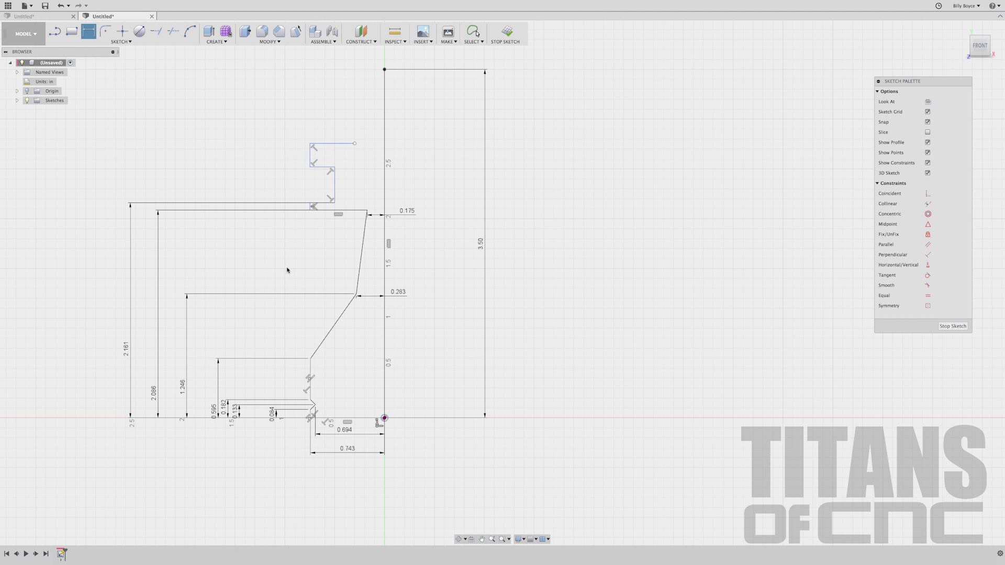
Step: Dimension the collar recess's upper horizontal line at a height of 2.261 in above the origin
left_click(385, 418)
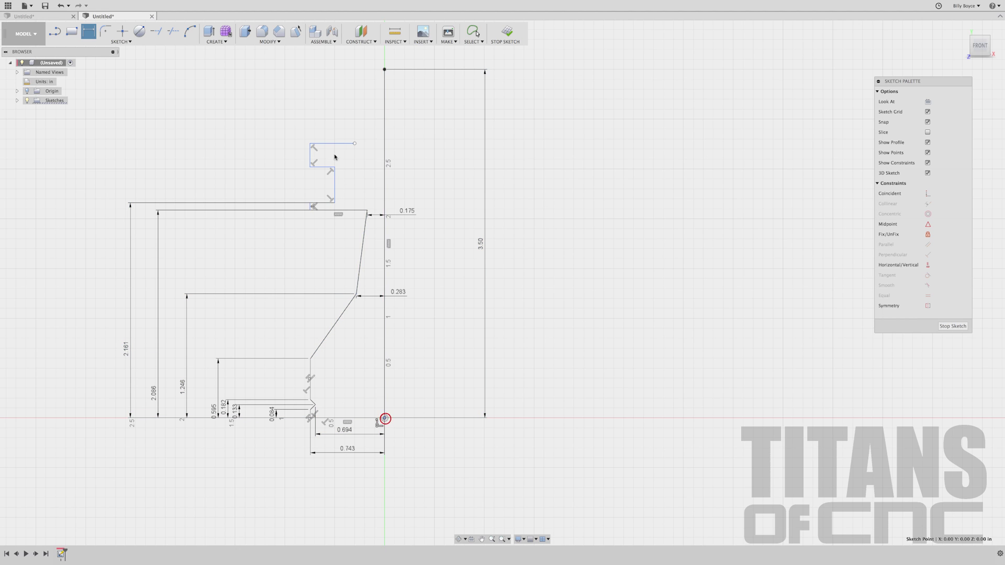
left_click(320, 168)
left_click(109, 349)
type("2.261")
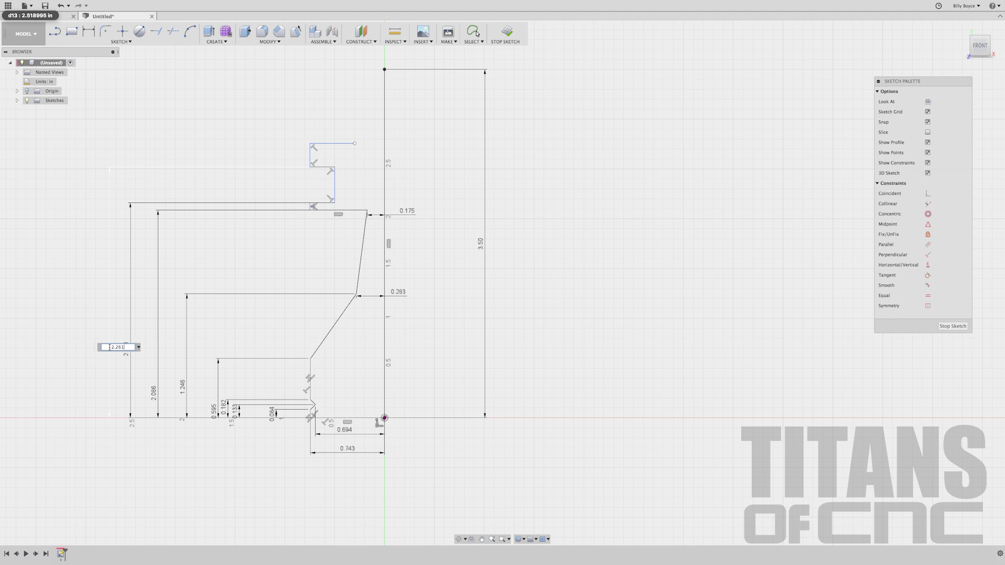
key("Return")
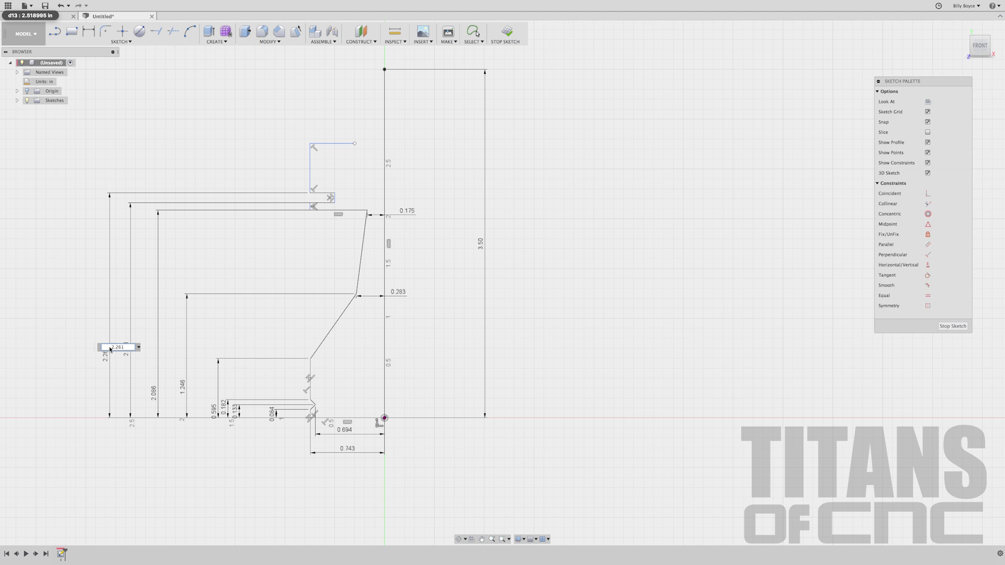
Step: Dimension the collar's top horizontal line at a height of 2.336 in above the origin
left_click(385, 419)
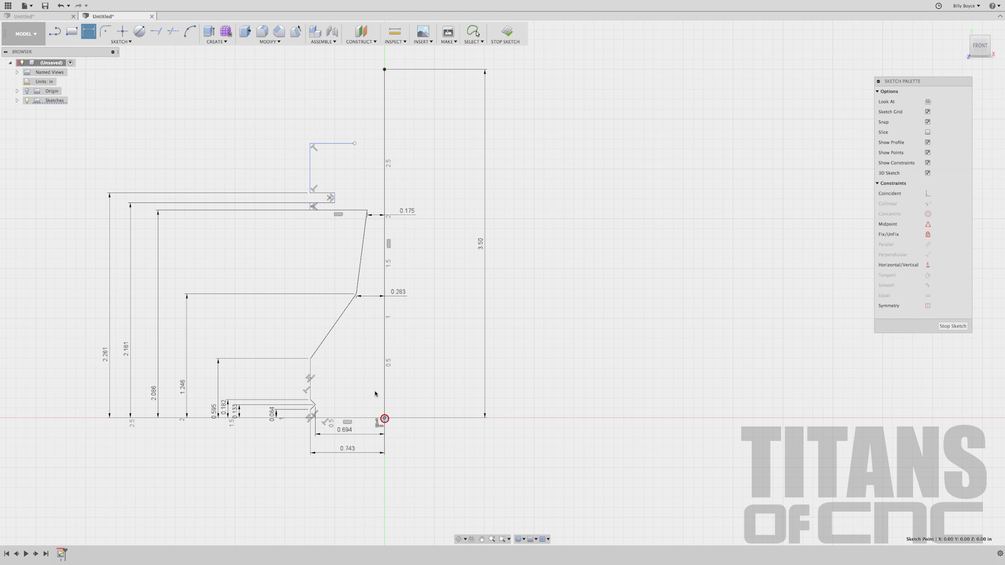
left_click(330, 143)
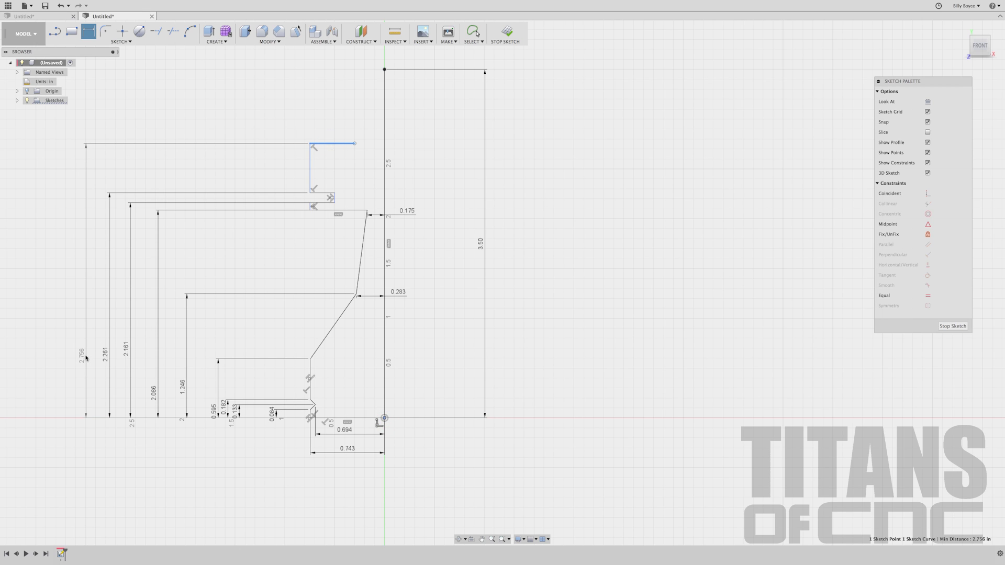
left_click(86, 358)
type("2.336")
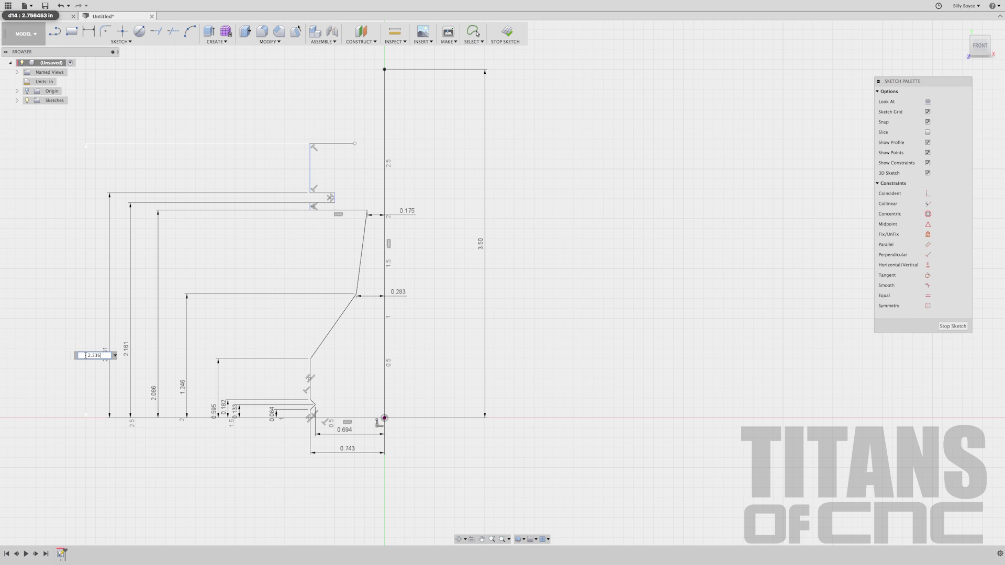
key("Return")
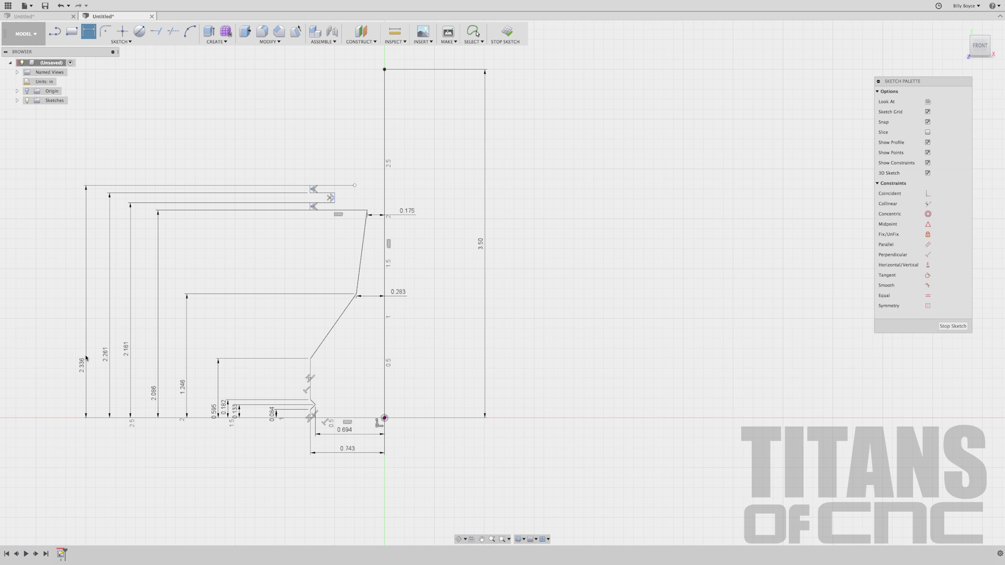
Step: Dimension the collar's lower outer vertical edge at 0.66 in from the central axis
left_click(385, 195)
left_click(309, 210)
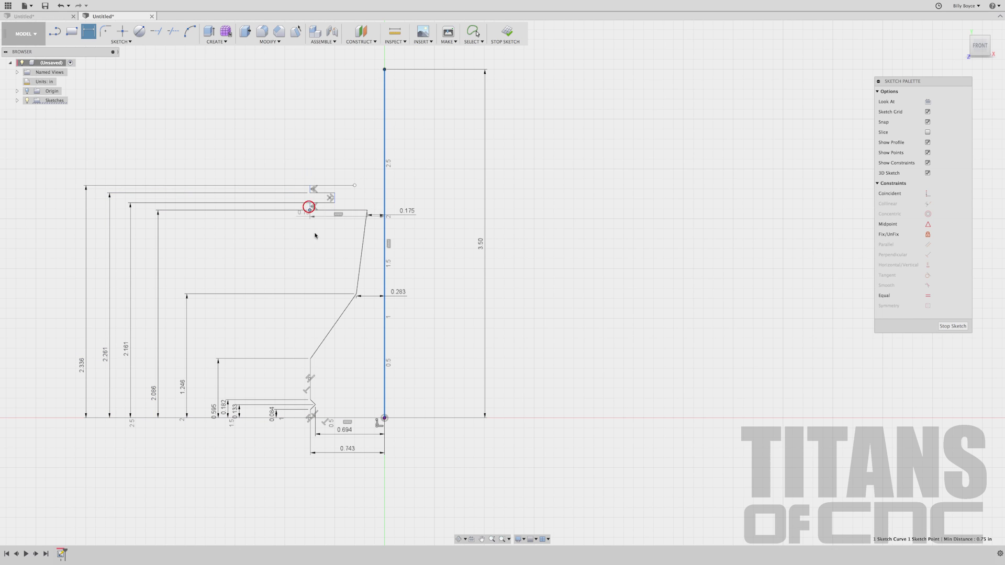
left_click(335, 250)
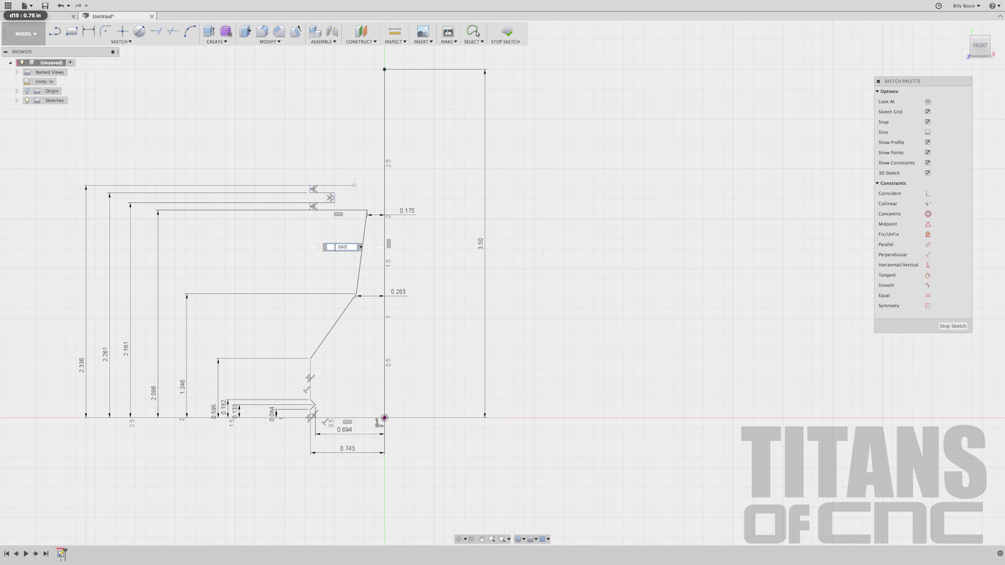
key("Return")
Step: Dimension the collar recess's vertical line at 0.585 in from the central axis
left_click(335, 199)
left_click(385, 197)
left_click(413, 201)
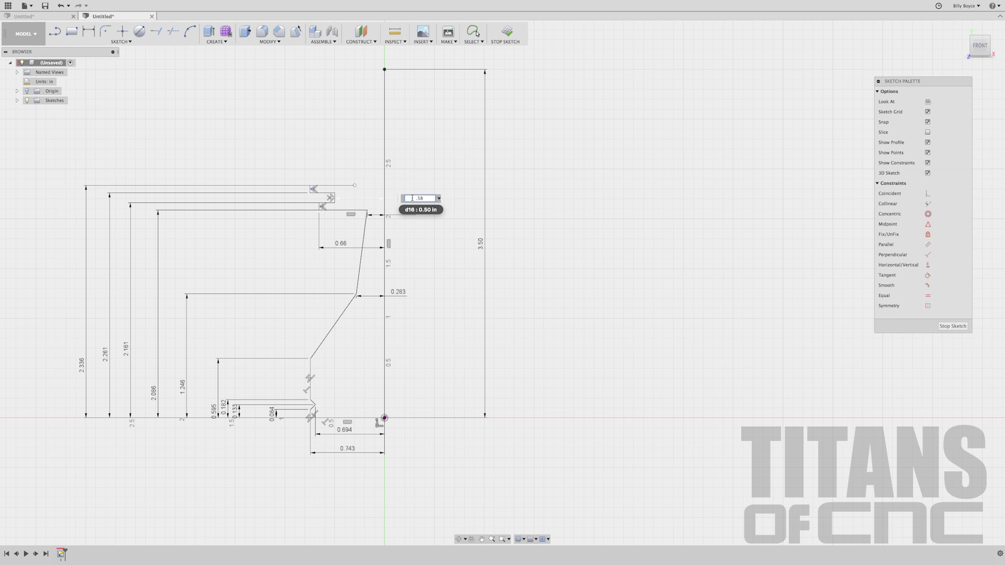
type(".585")
key("Return")
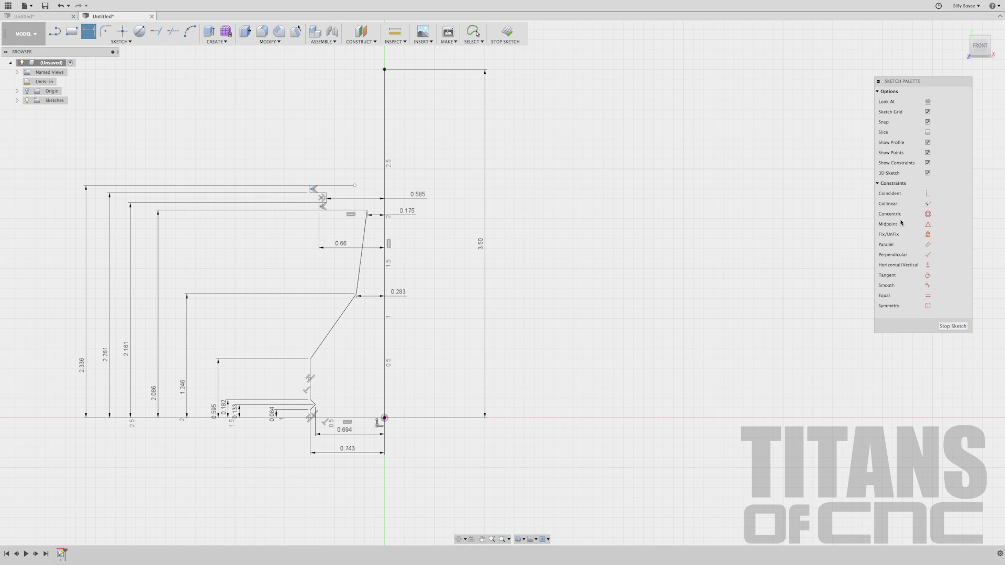
Step: Make the collar's upper outer vertical edge collinear with its lower outer vertical edge
left_click(927, 204)
scroll(325, 198, "up", 5)
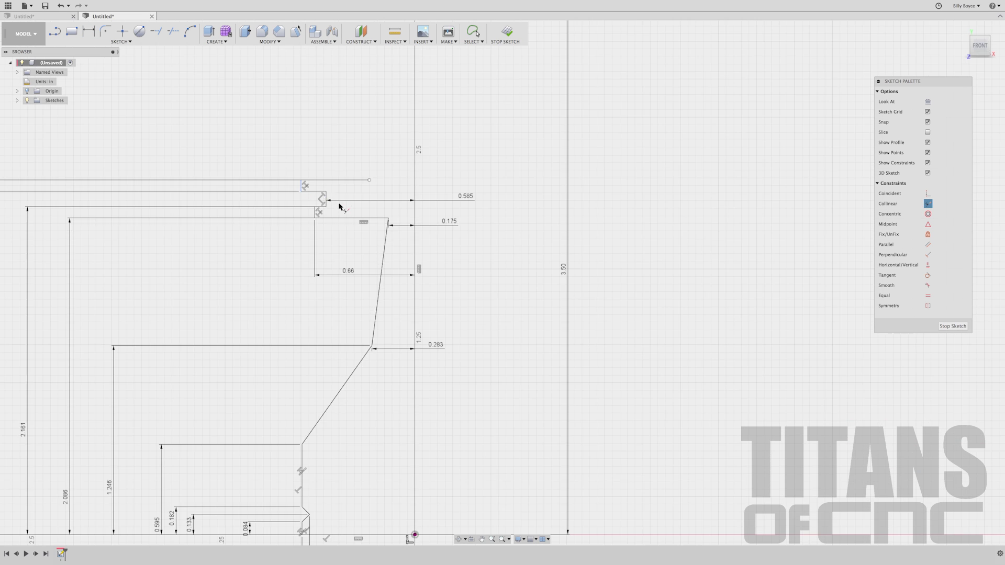
left_click(306, 216)
left_click(288, 181)
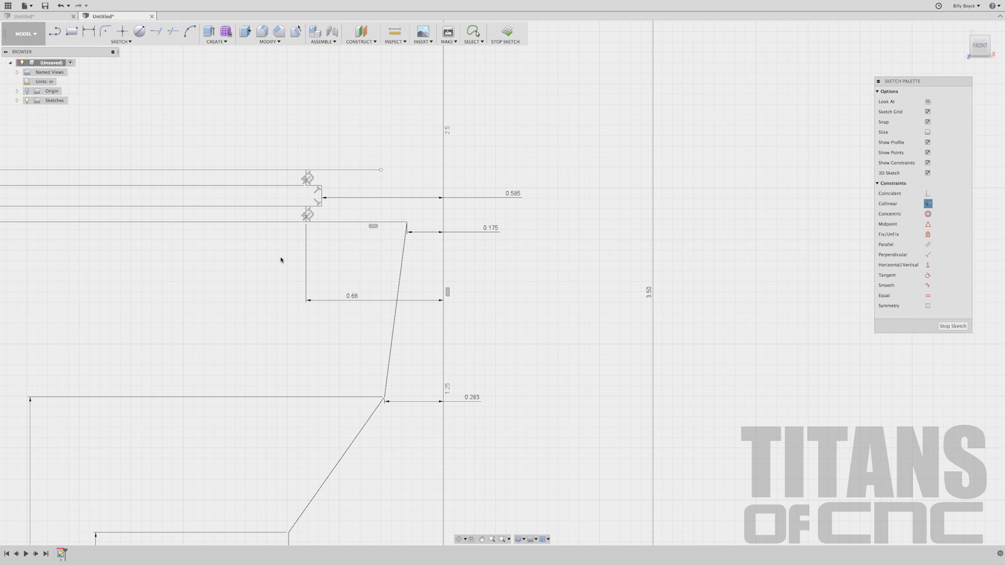
Step: Dimension the inner end of the collar's top line at 0.175 in from the central axis
left_click(89, 35)
left_click(381, 169)
scroll(386, 168, "up", 1)
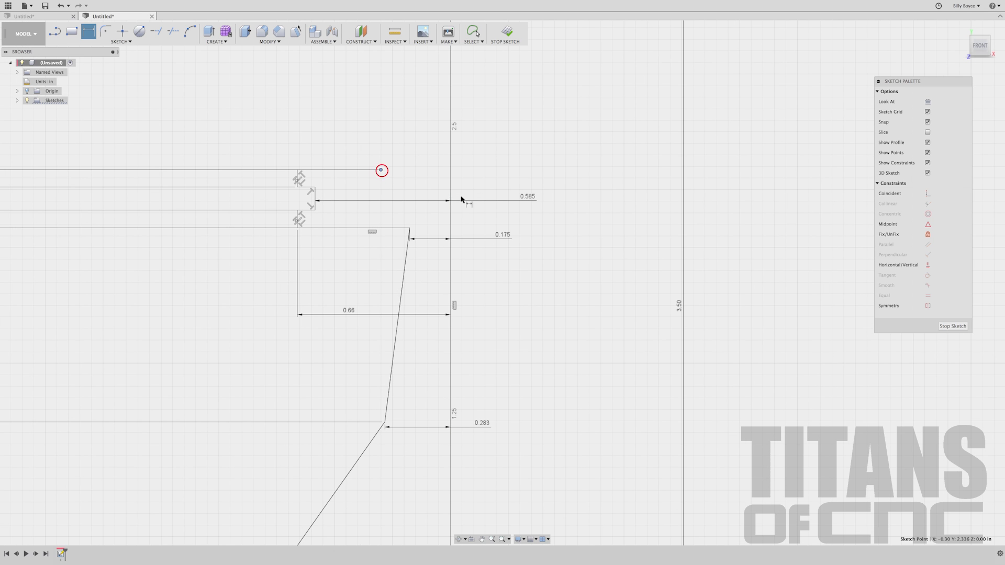
left_click(451, 192)
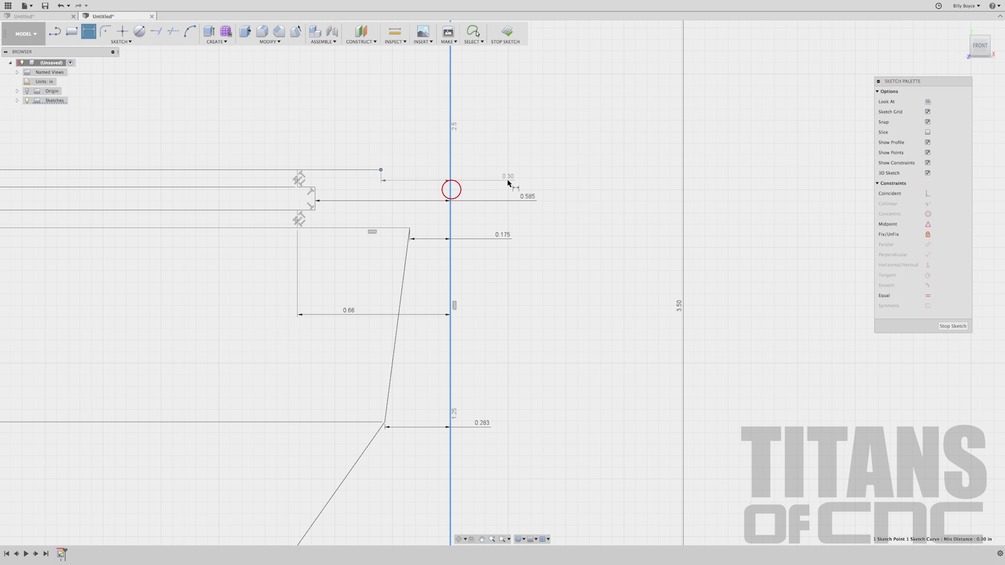
left_click(508, 182)
type(".175")
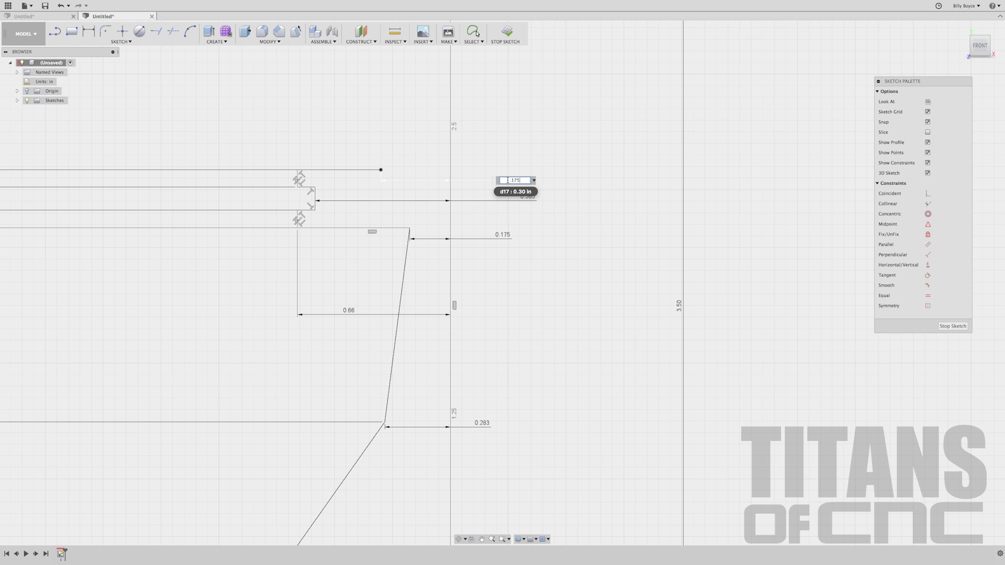
key("Return")
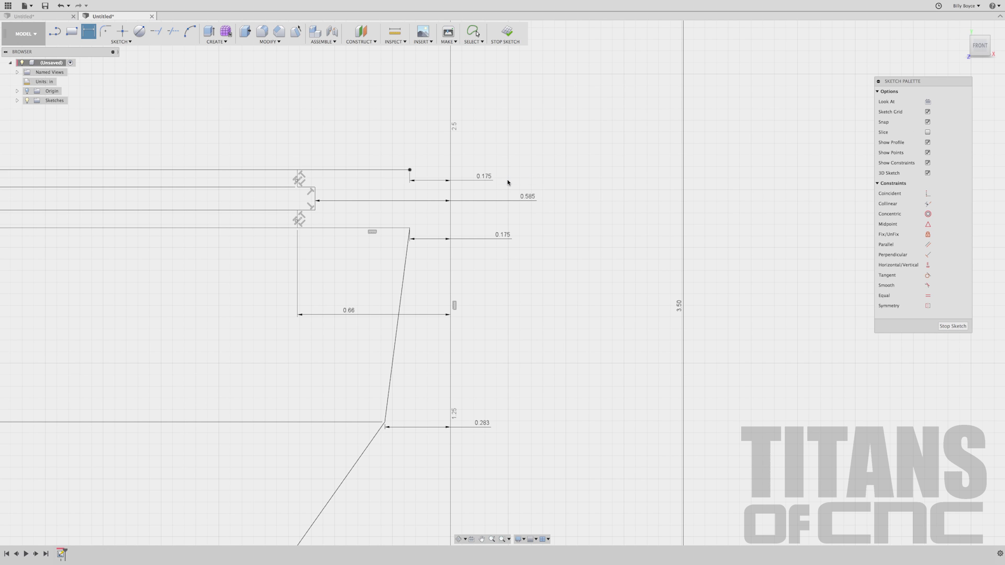
Step: Draw an outward-bulging 3-point arc from the collar top line's inner end up to about 0.50 in from the axis and 2.95 in high
scroll(503, 181, "down", 5)
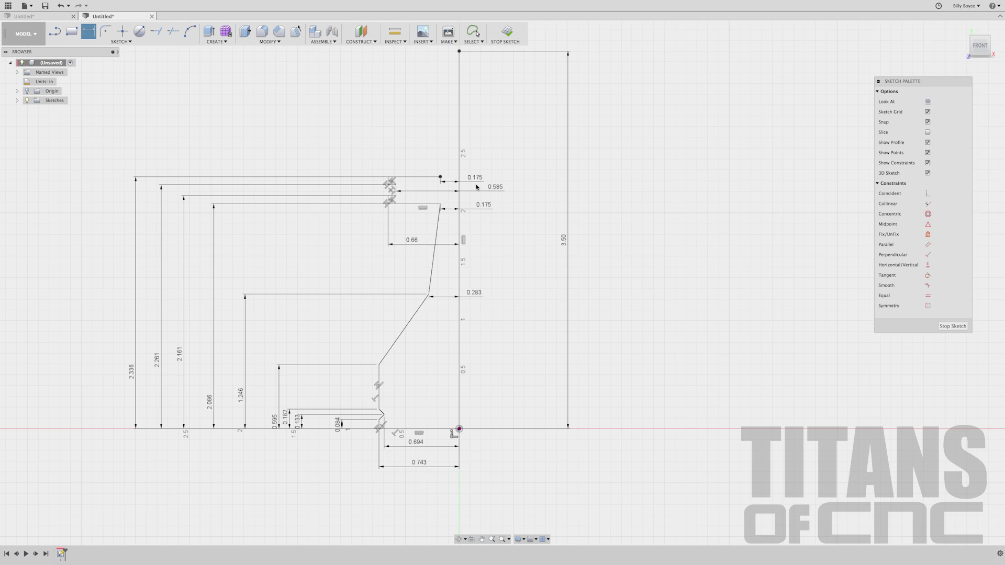
scroll(445, 129, "up", 3)
scroll(486, 250, "up", 2)
scroll(475, 242, "down", 2)
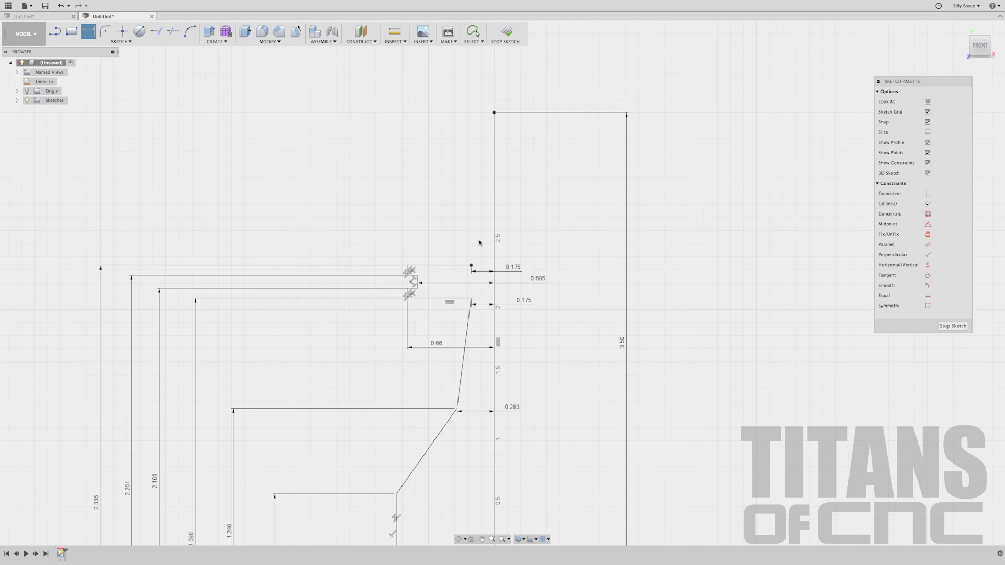
scroll(501, 350, "up", 3)
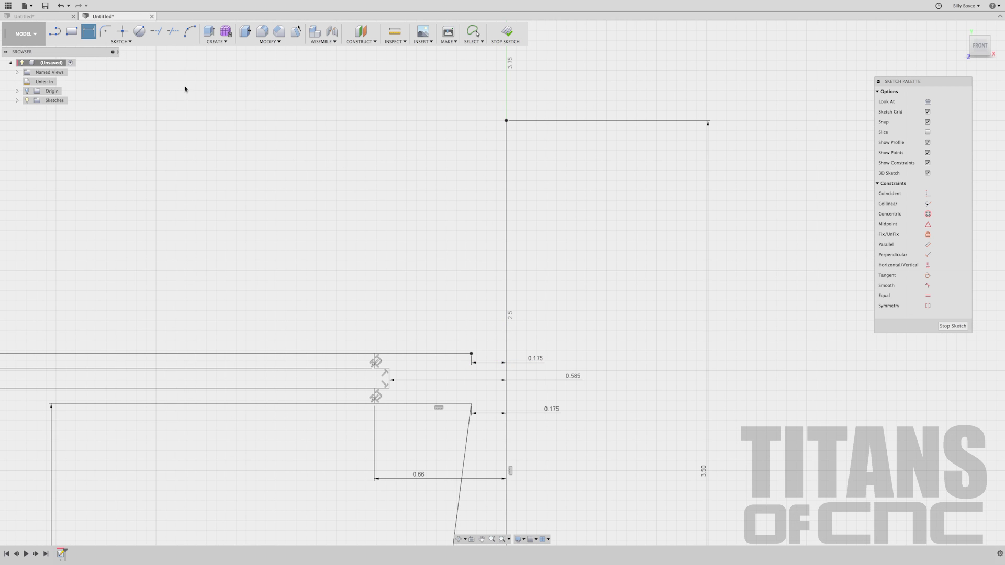
left_click(123, 42)
mouse_move(119, 83)
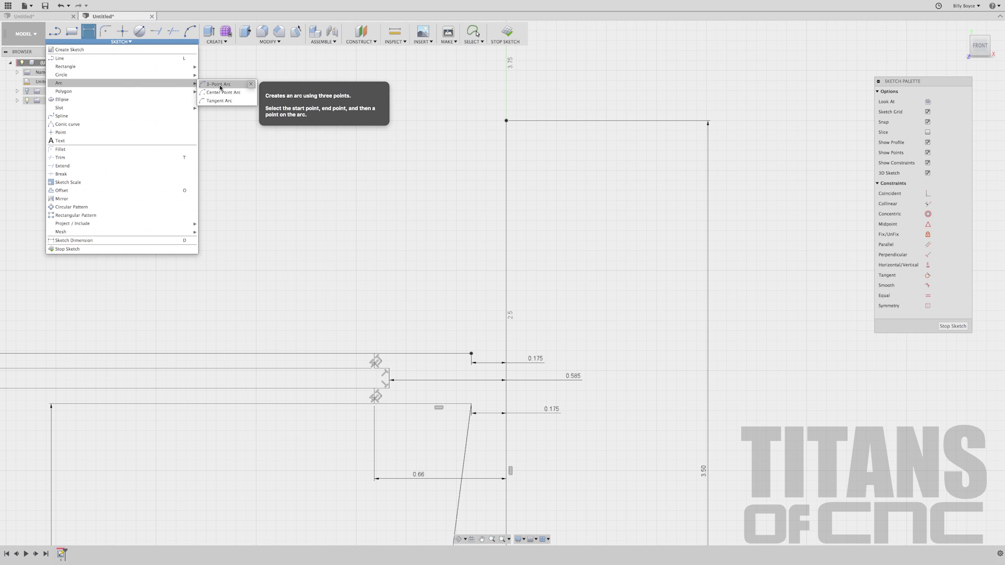
left_click(220, 87)
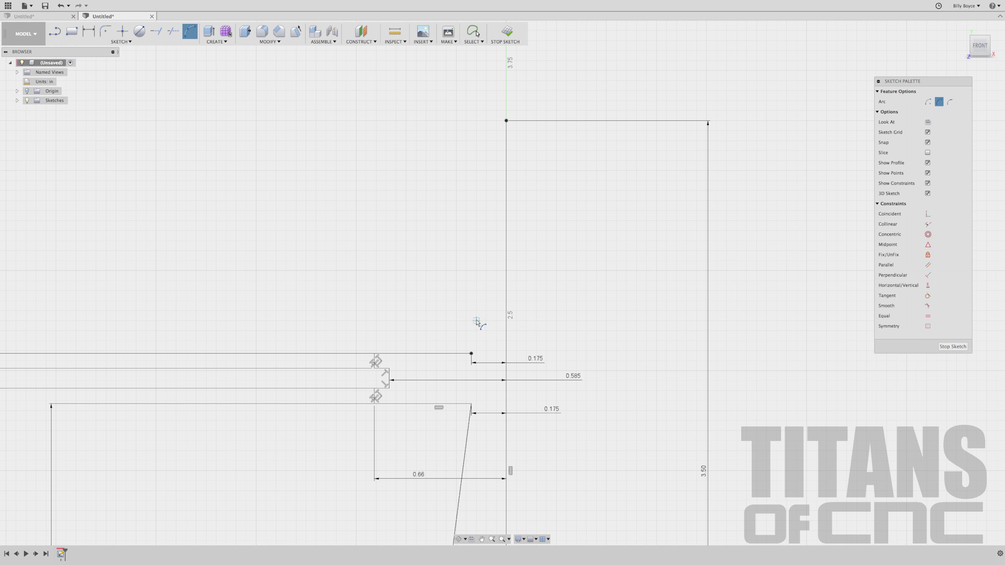
left_click(472, 353)
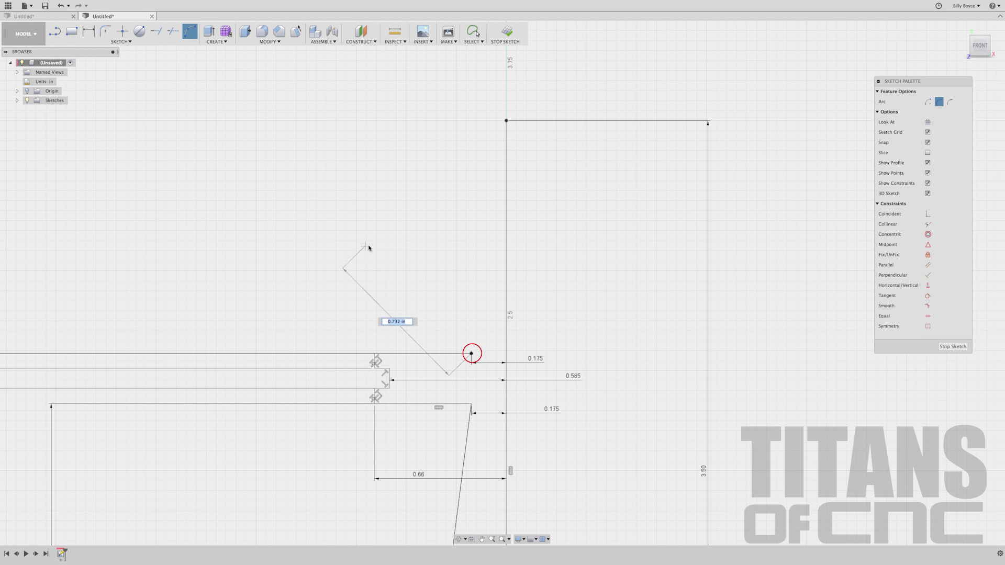
left_click(406, 230)
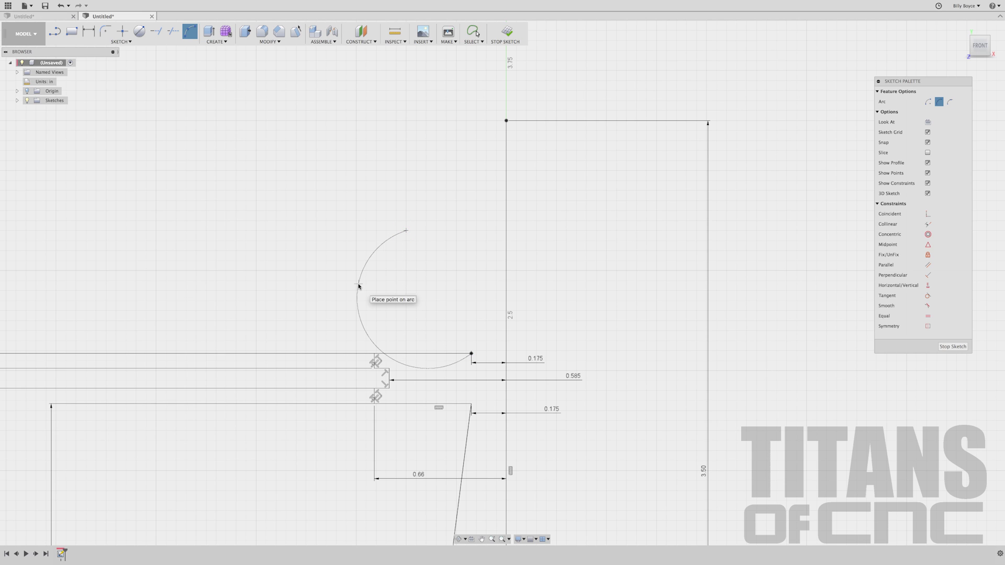
left_click(370, 287)
key("Escape")
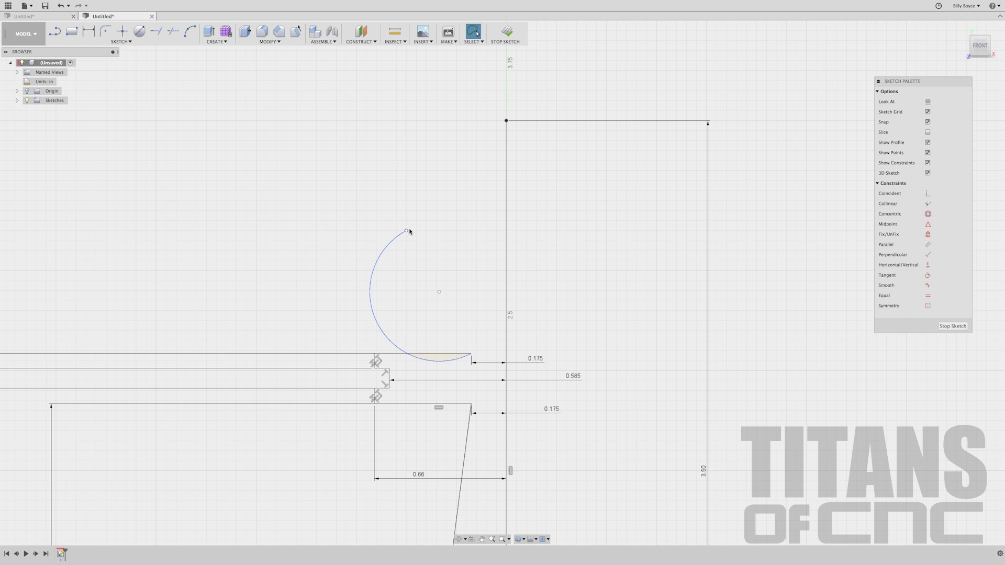
Step: Dimension the arc's upper end at 0.537 in from the central axis
key("d")
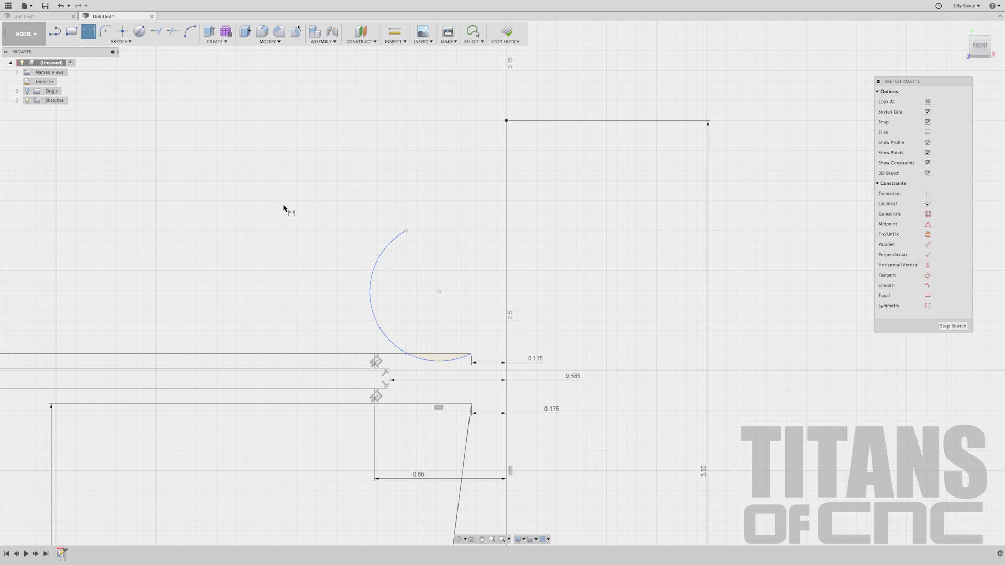
left_click(407, 231)
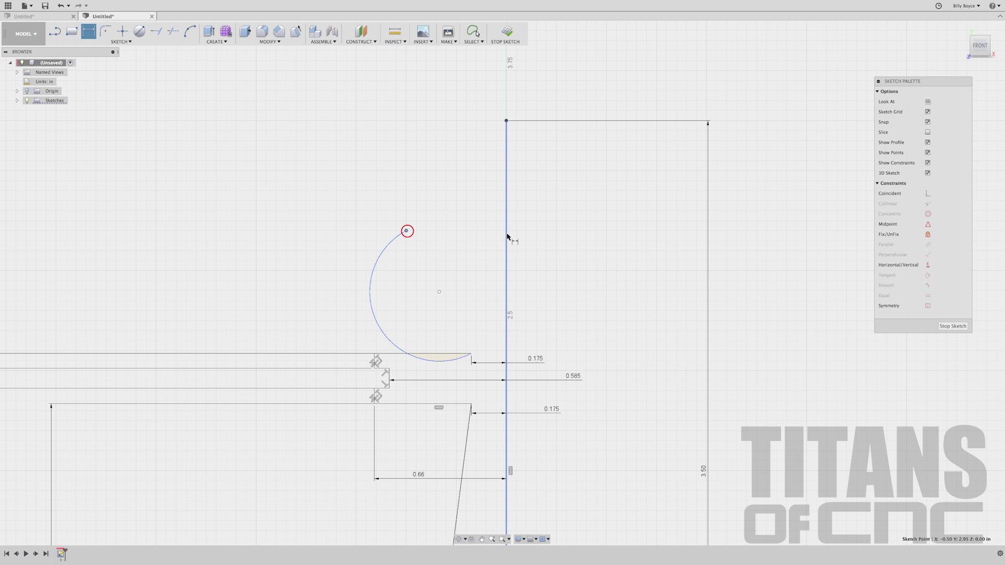
left_click(505, 234)
left_click(579, 198)
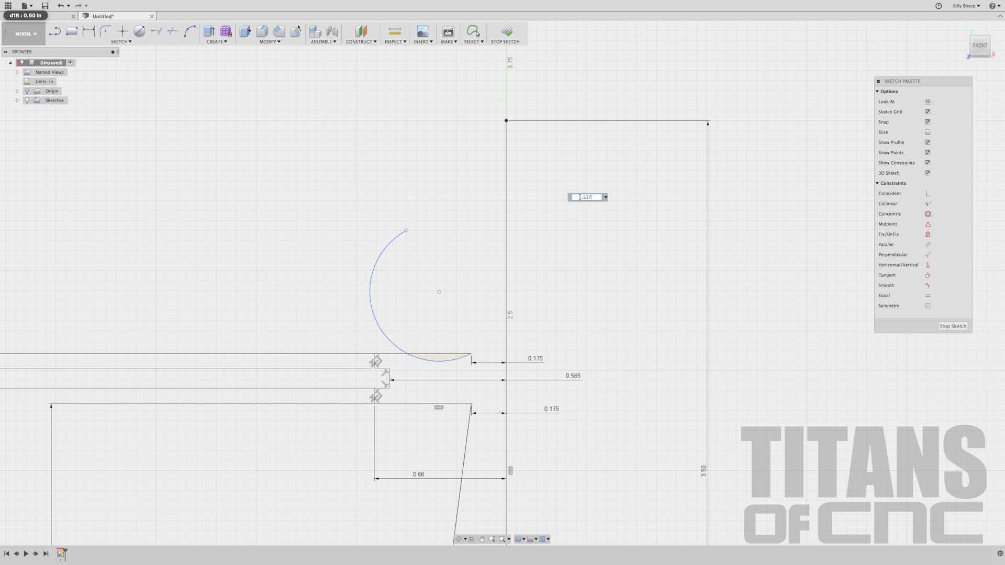
key("Return")
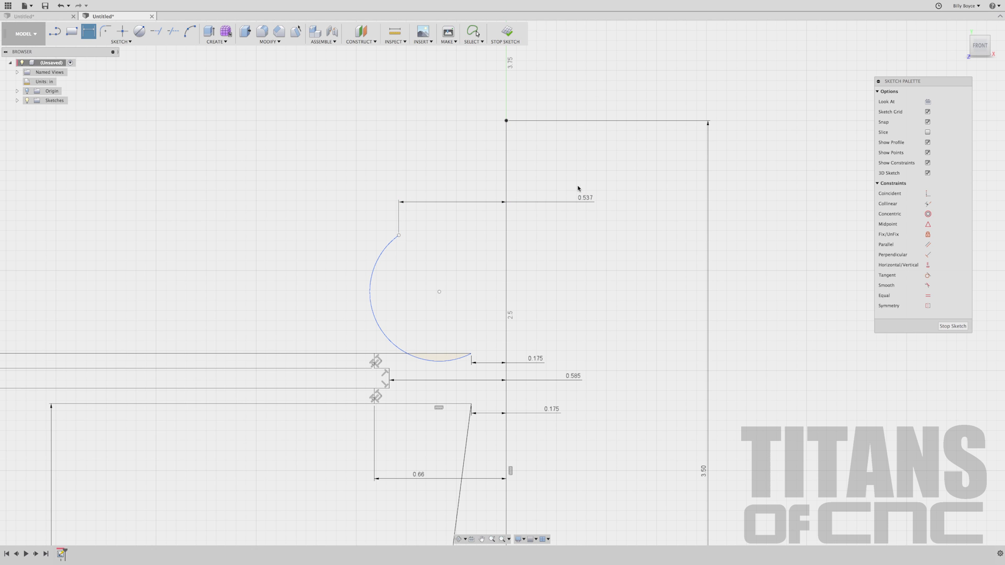
Step: Dimension the arc's upper end at a height of 2.853 in above the origin
left_click(400, 236)
scroll(471, 357, "down", 5)
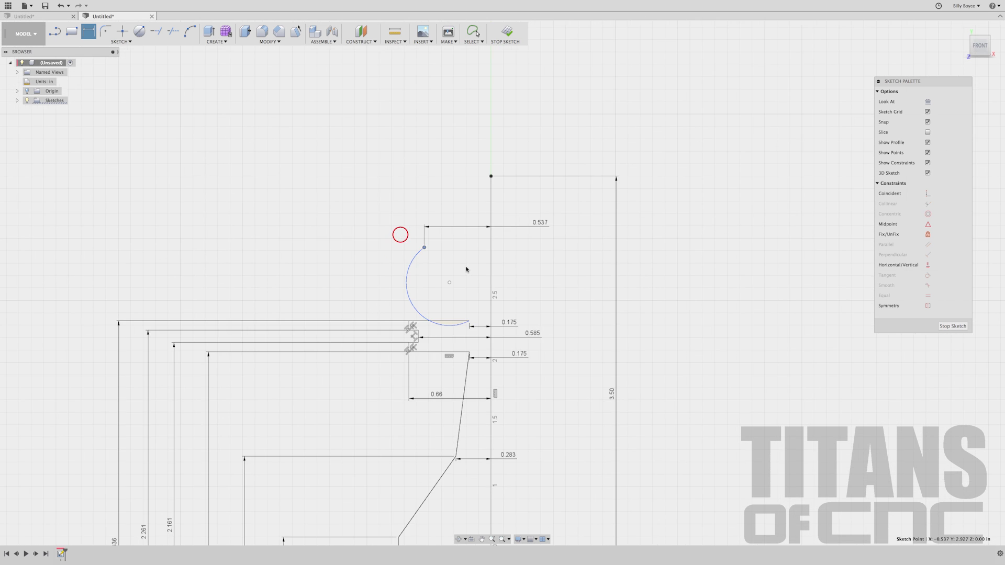
left_click(482, 492, "shift")
left_click(483, 506)
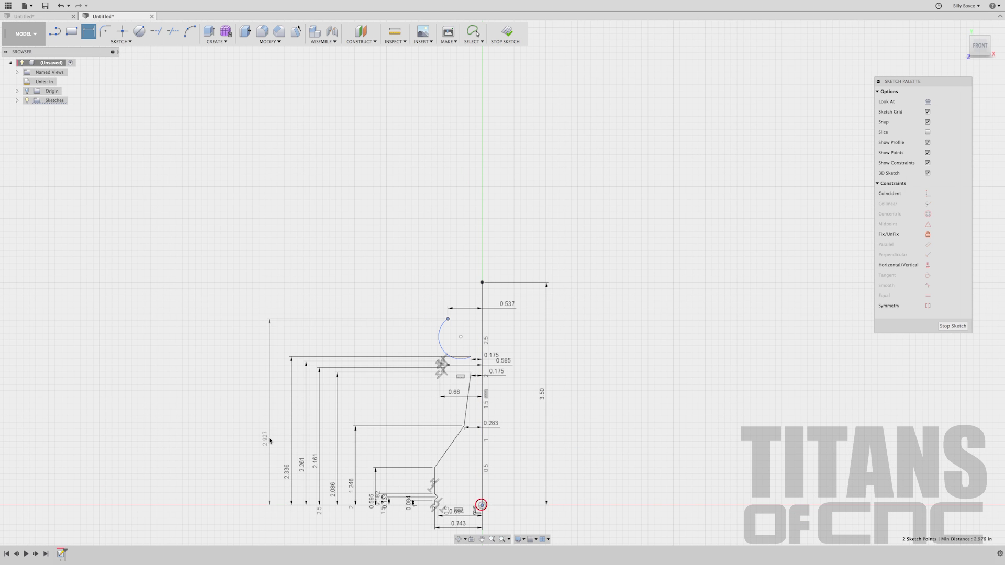
left_click(254, 430)
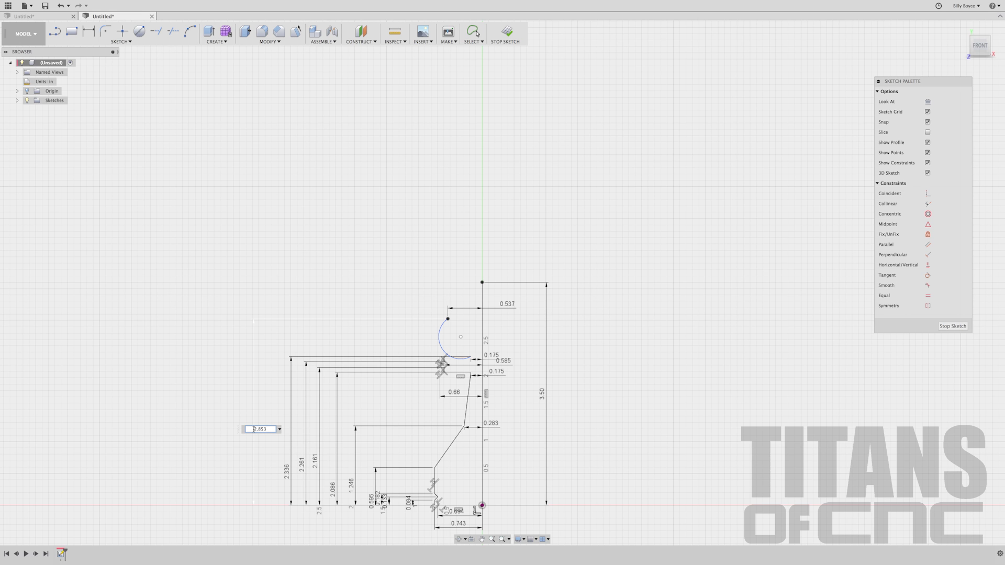
key("Return")
Step: Dimension the arc above the collar with a radius of 0.959 in
scroll(442, 352, "up", 3)
left_click(442, 341)
left_click(405, 347)
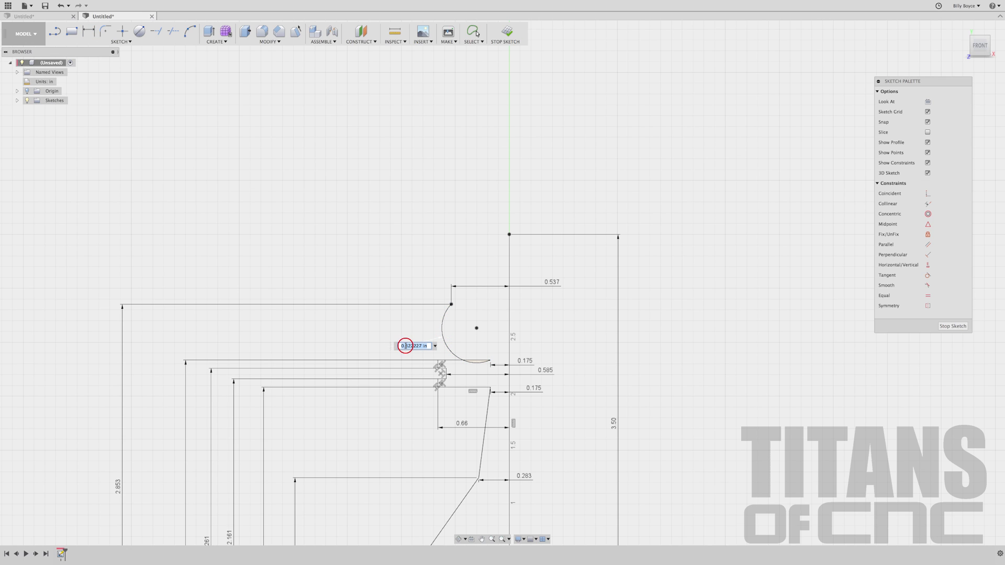
key("BackSpace")
key("Return")
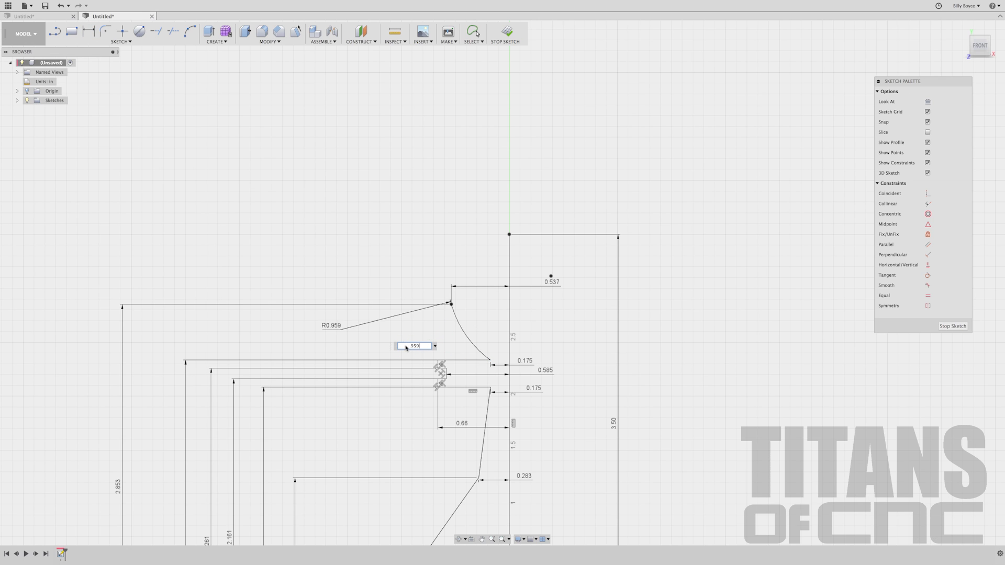
Step: Draw a 3-point arc from the R0.959 arc's upper end outward to about 0.95 in from the axis and 3.25 in high, bulging upward
scroll(466, 299, "up", 4)
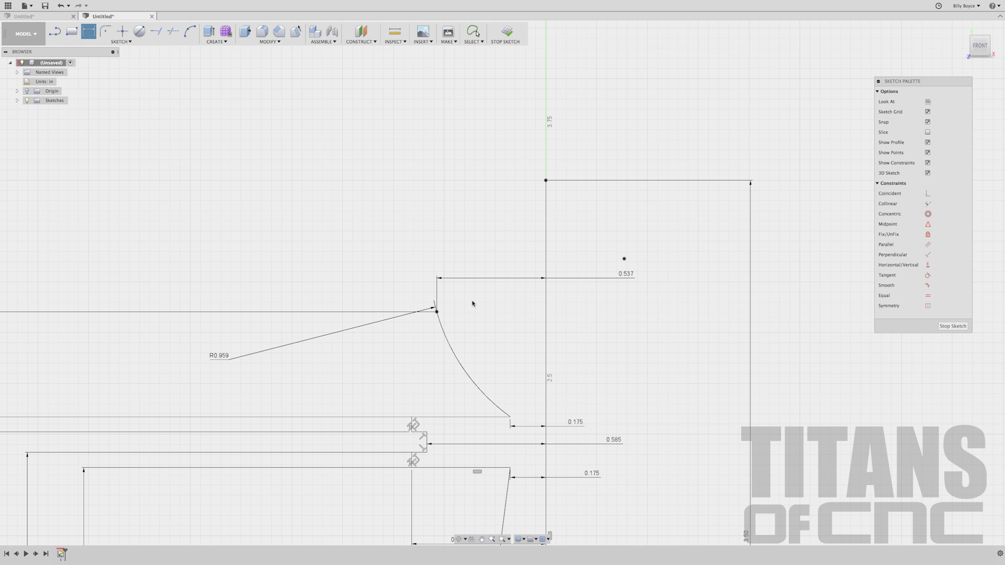
left_click(125, 42)
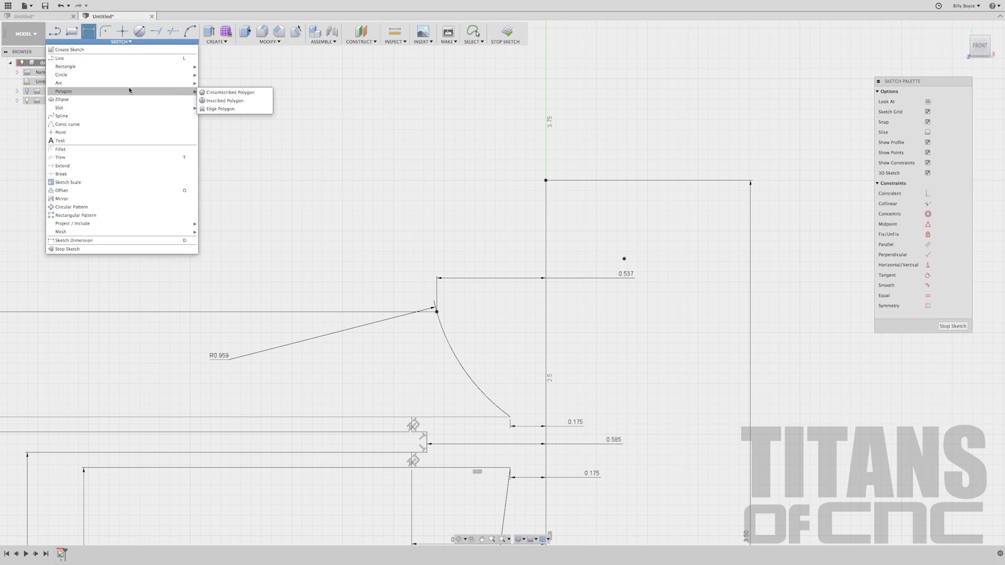
mouse_move(130, 84)
left_click(208, 85)
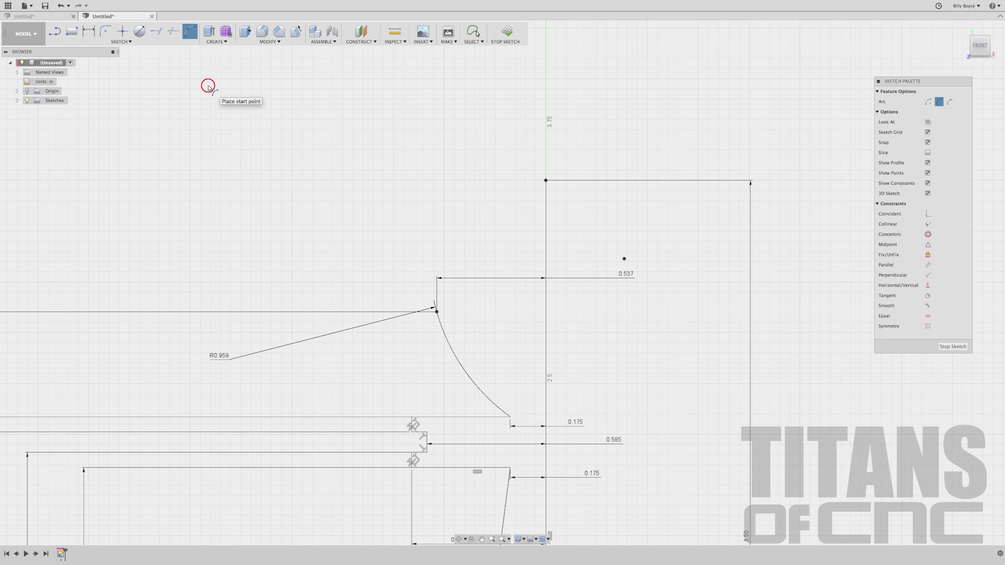
left_click(436, 312)
left_click(354, 233)
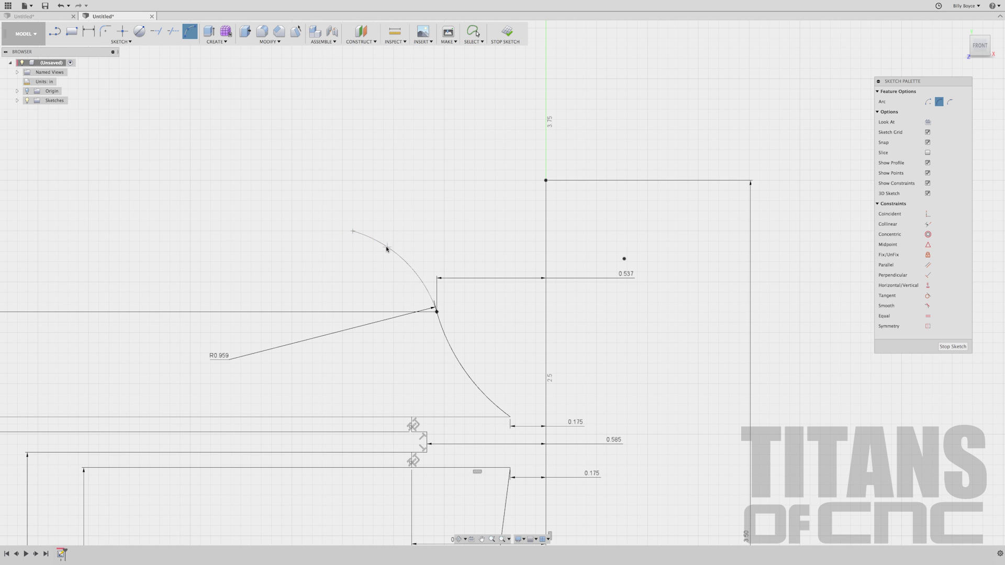
left_click(422, 253)
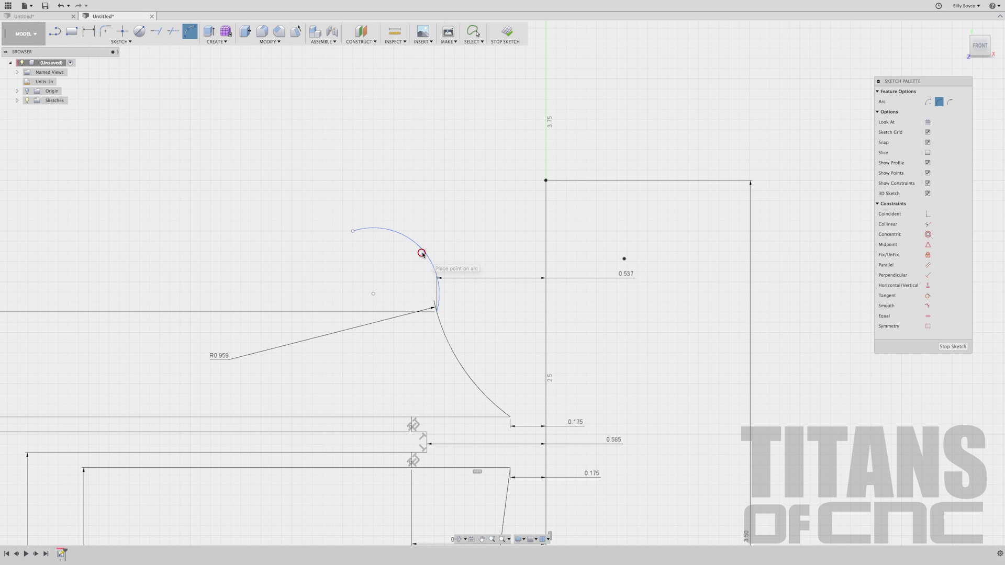
scroll(363, 262, "down", 2)
key("Escape")
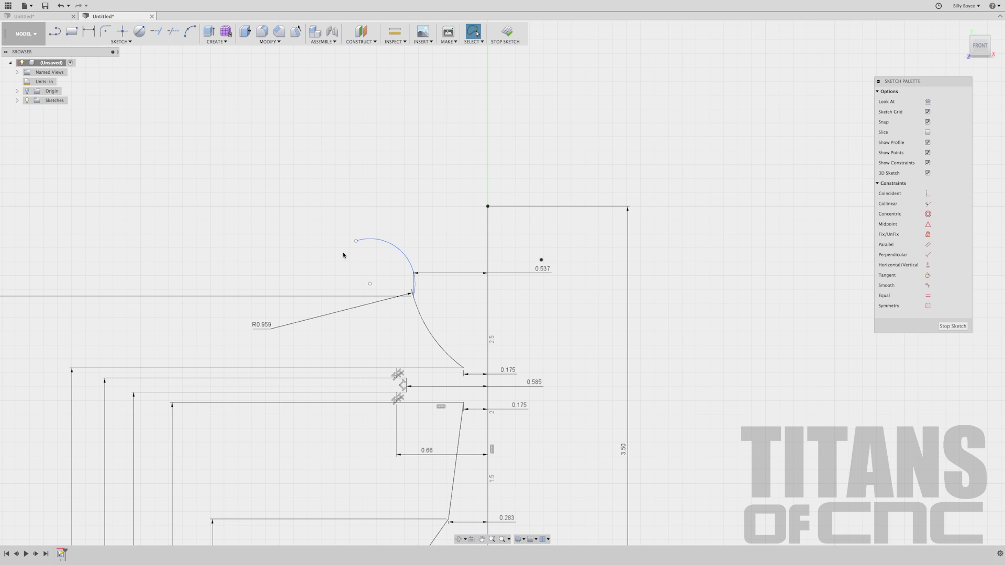
Step: Dimension the new arc's outer end at 0.743 in from the central axis
key("d")
left_click(487, 299)
left_click(356, 241)
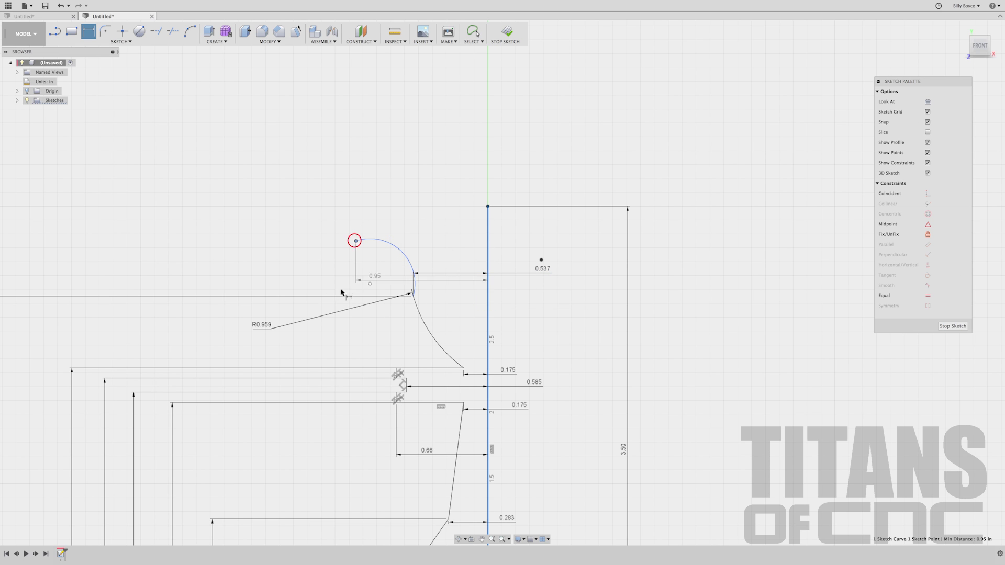
left_click(393, 336)
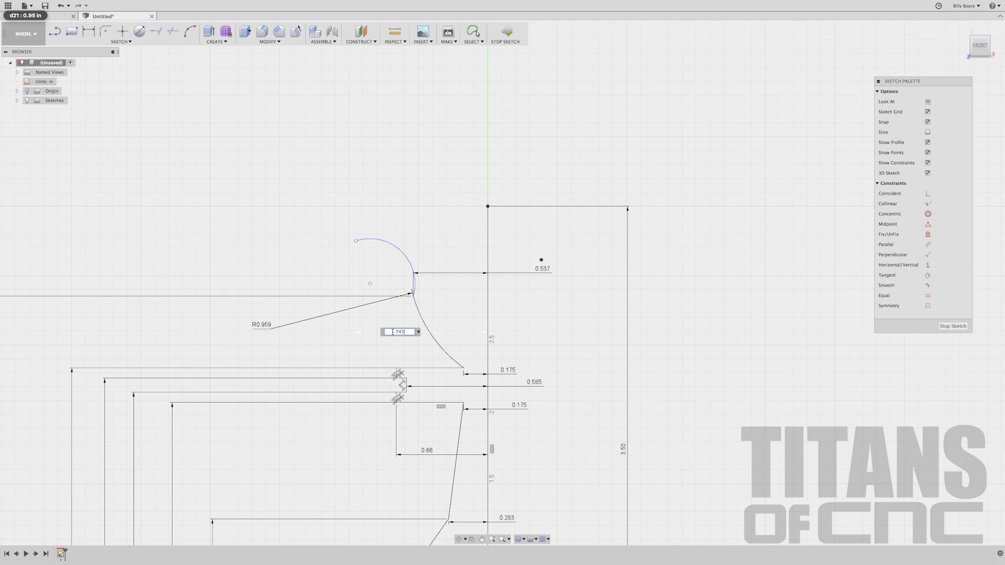
key("Return")
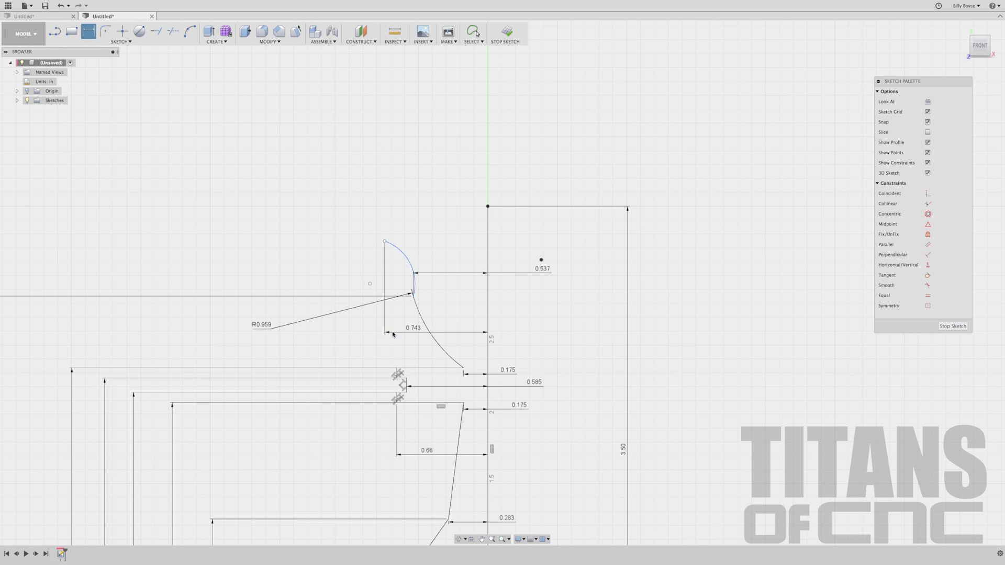
Step: Dimension the new arc's outer end at a height of 2.988 in above the origin
left_click(384, 242)
scroll(384, 242, "down", 5)
left_click(429, 434, "shift")
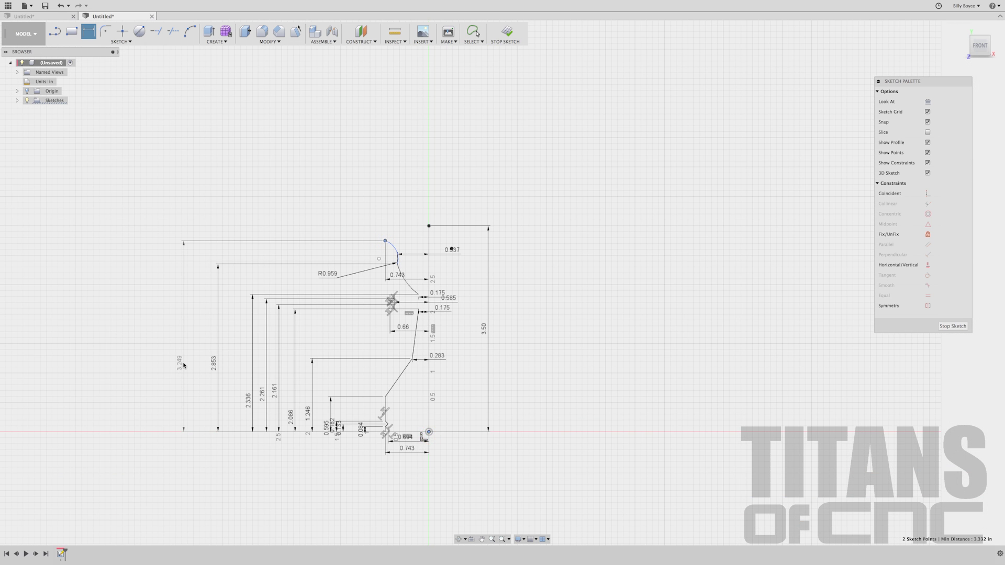
left_click(183, 364)
type("2")
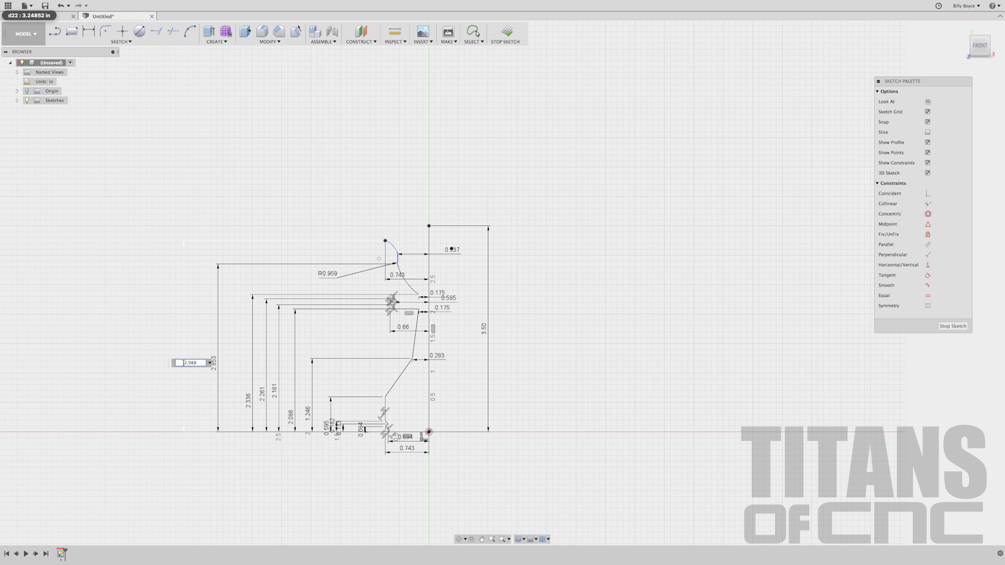
type(".988")
key("Return")
Step: Dimension the small arc at the head's outer edge with a radius of 0.203 in
scroll(391, 267, "up", 5)
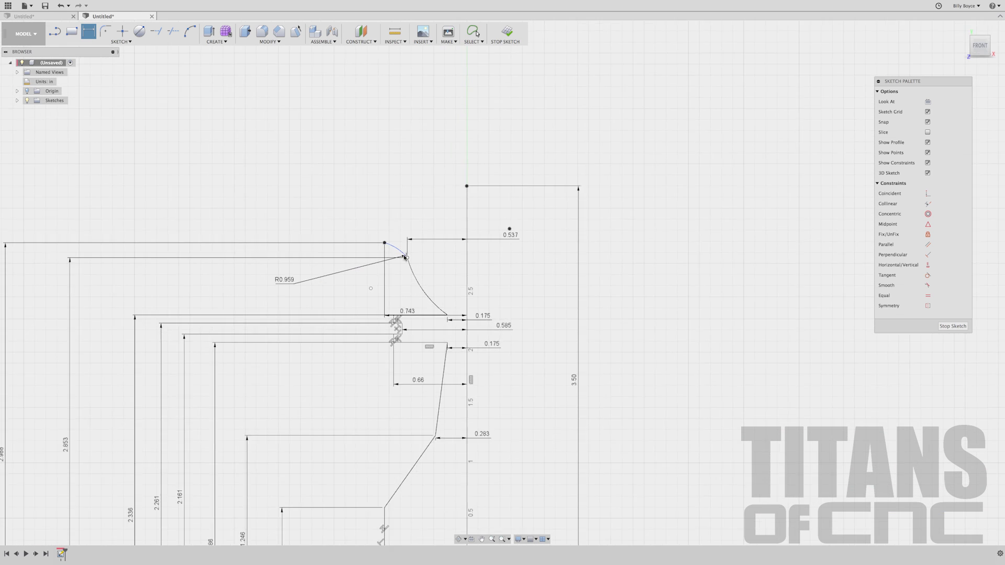
left_click(395, 247)
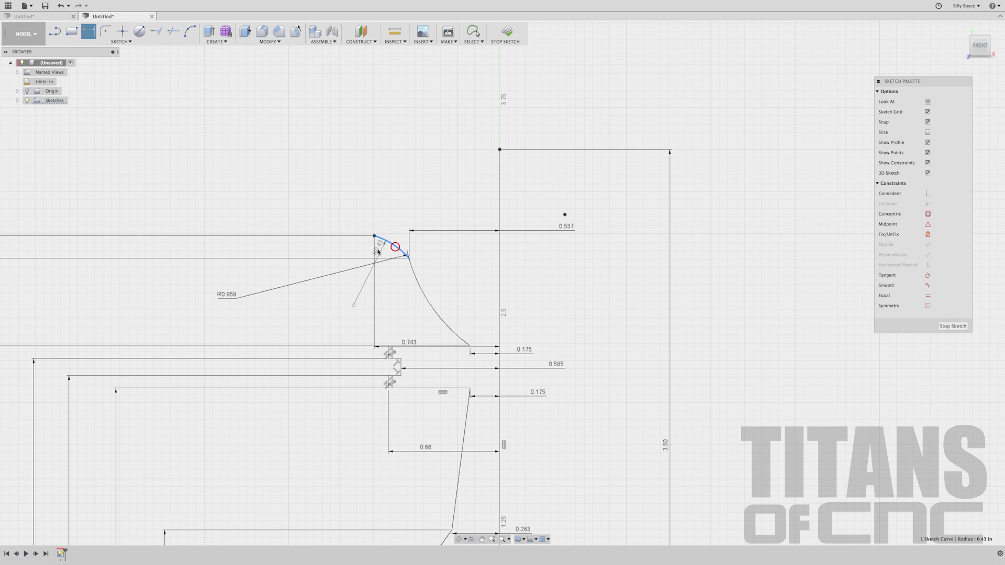
left_click(339, 288)
type(".203")
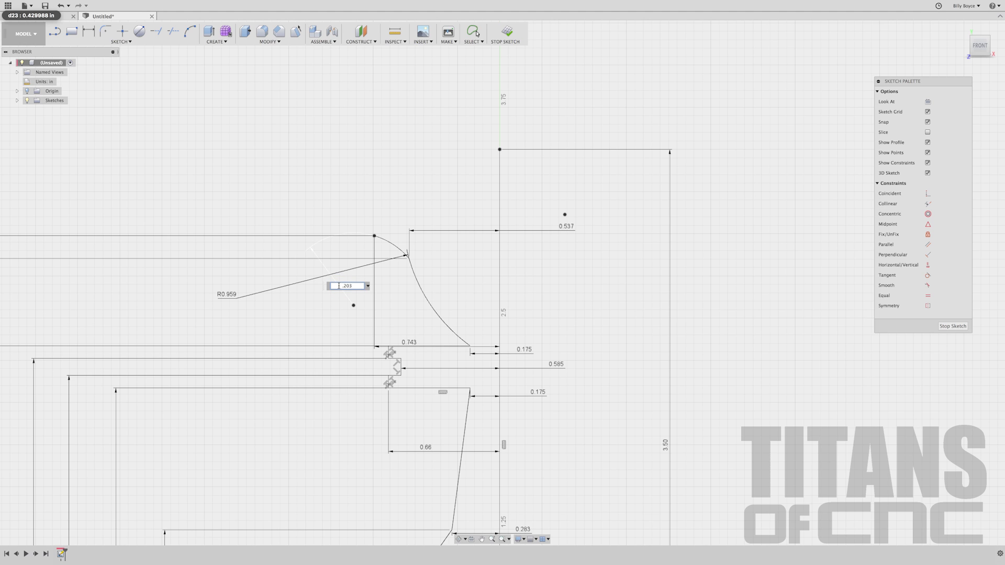
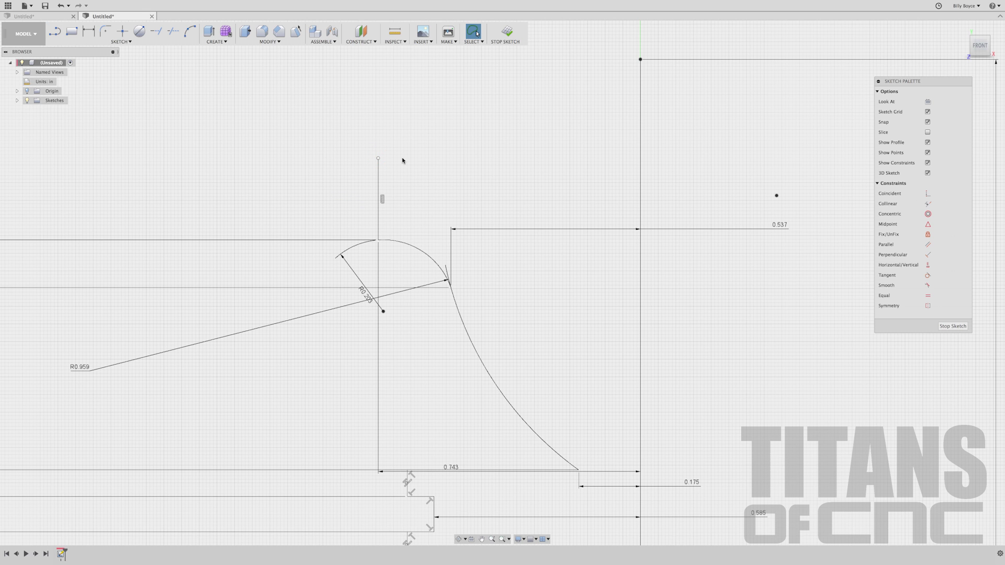
Step: Dimension the upper end of the short vertical line above the small arc at a height of 3.084 in from the origin
key("d")
left_click(379, 158)
scroll(380, 159, "down", 8)
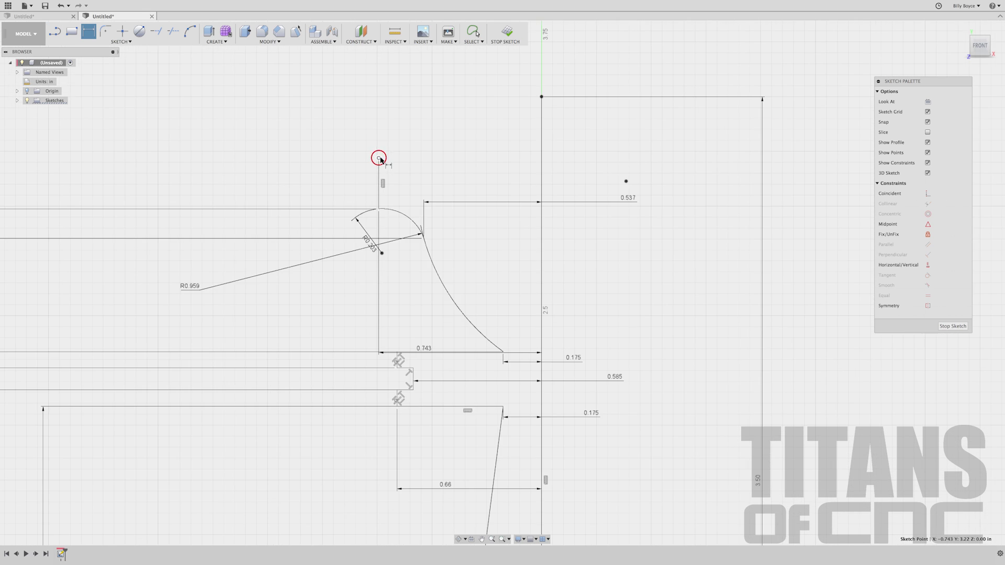
left_click(448, 458)
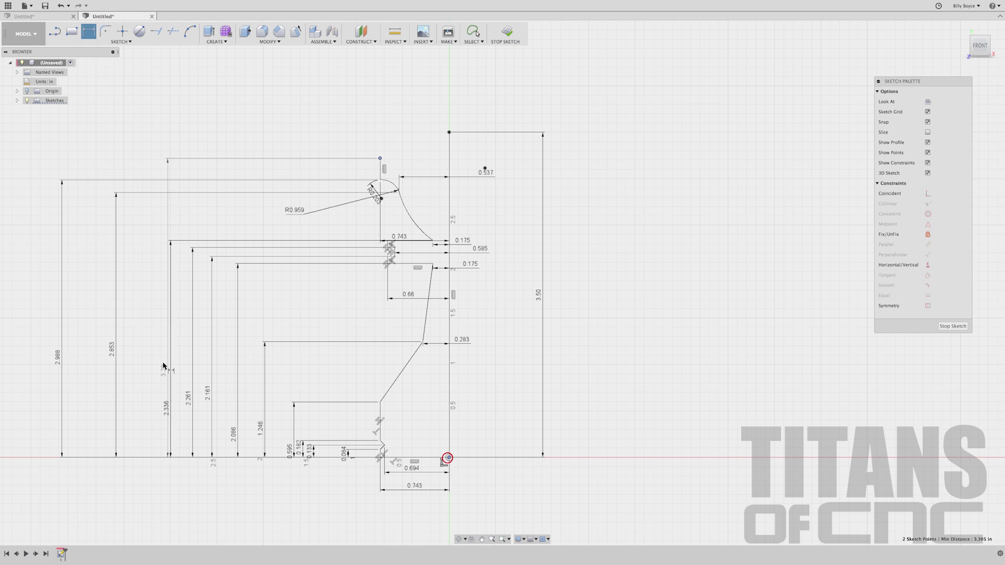
left_click(47, 336)
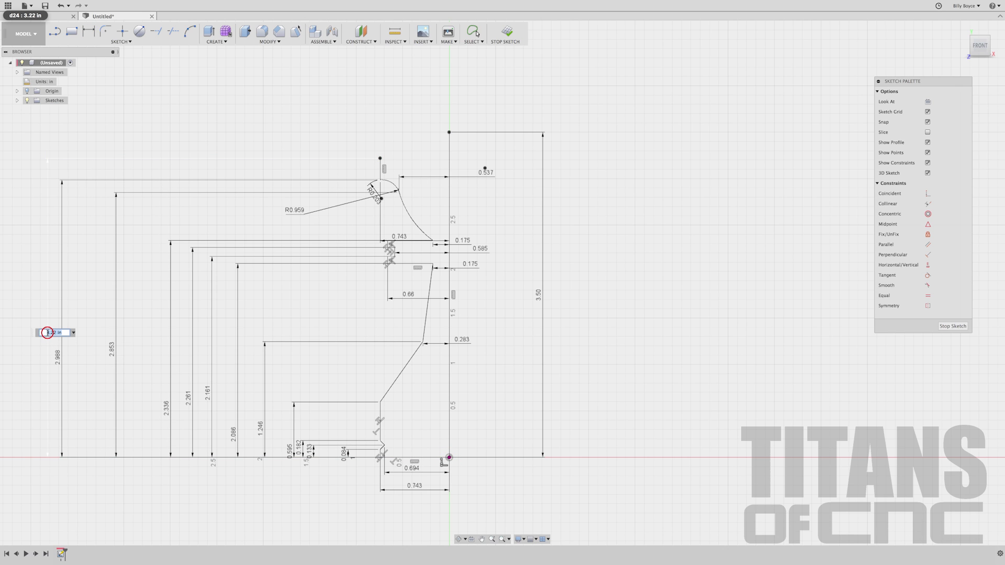
type("3.084")
key("Return")
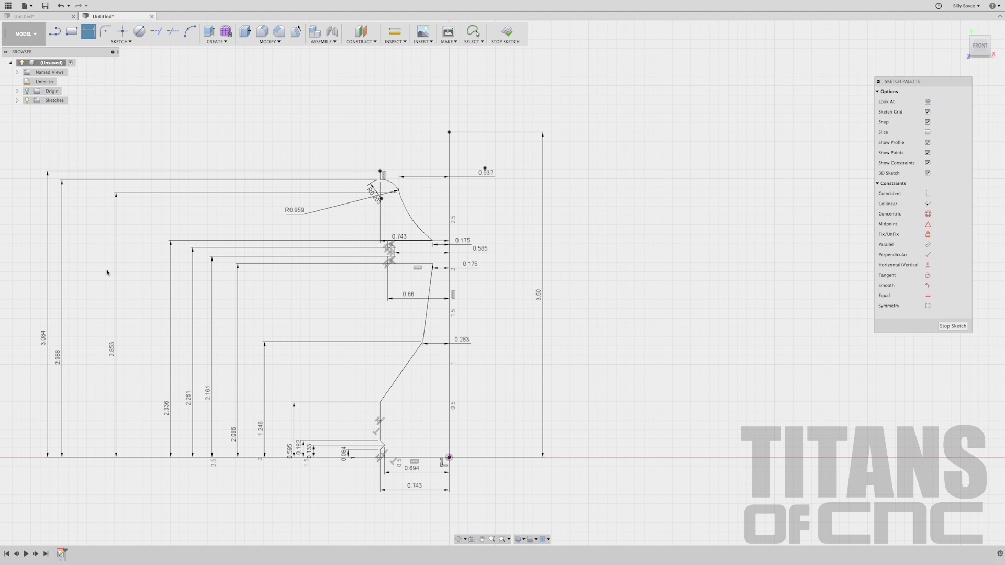
Step: Draw an upward-bulging 3-point arc from the short vertical line's top inward to about 0.30 in from the central axis
scroll(390, 157, "up", 5)
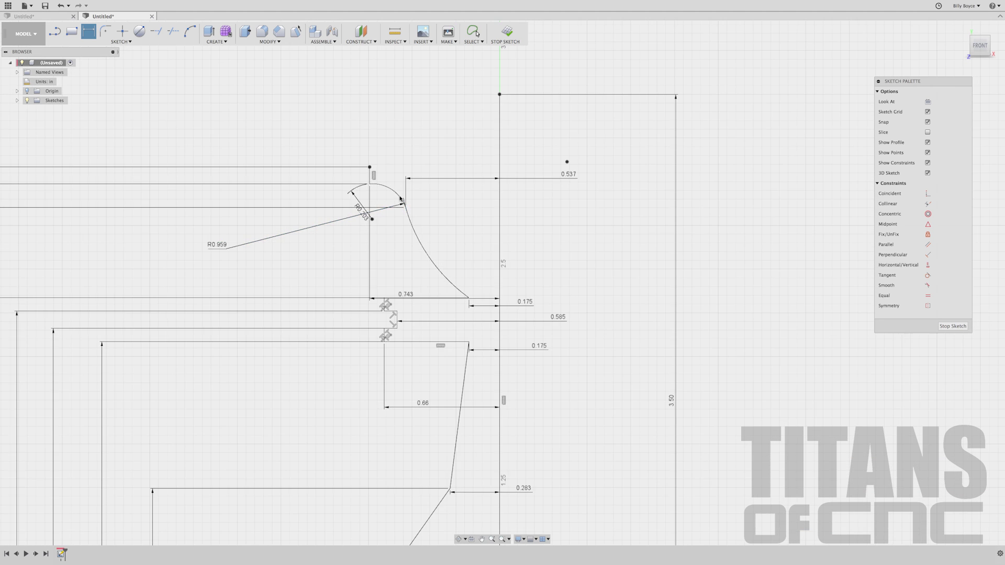
left_click(123, 42)
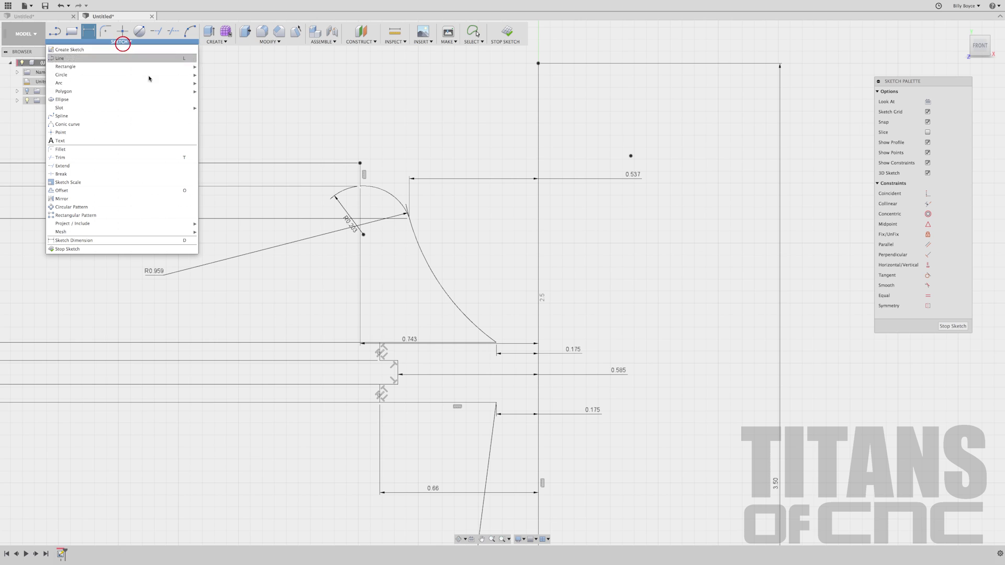
mouse_move(159, 83)
left_click(208, 85)
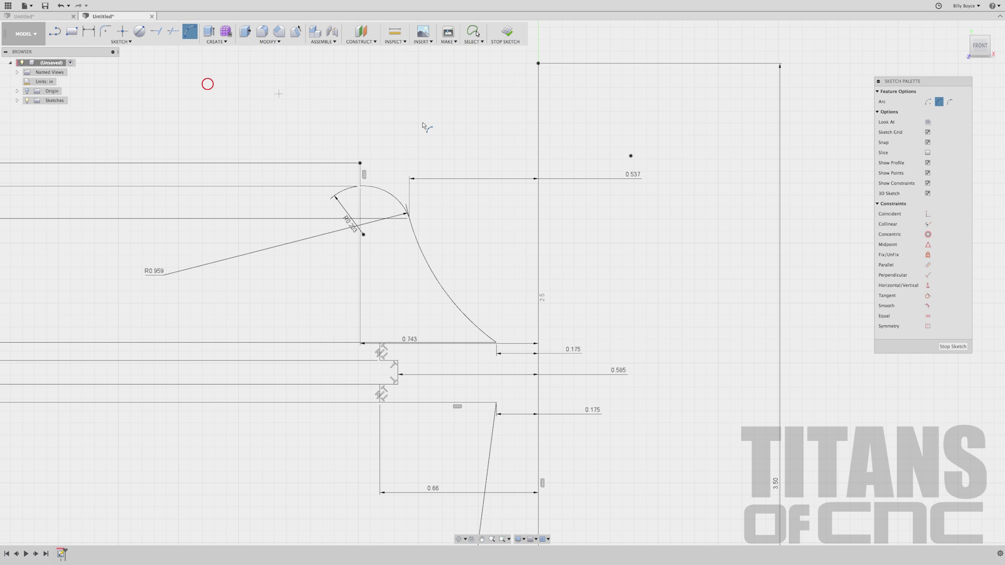
left_click(361, 162)
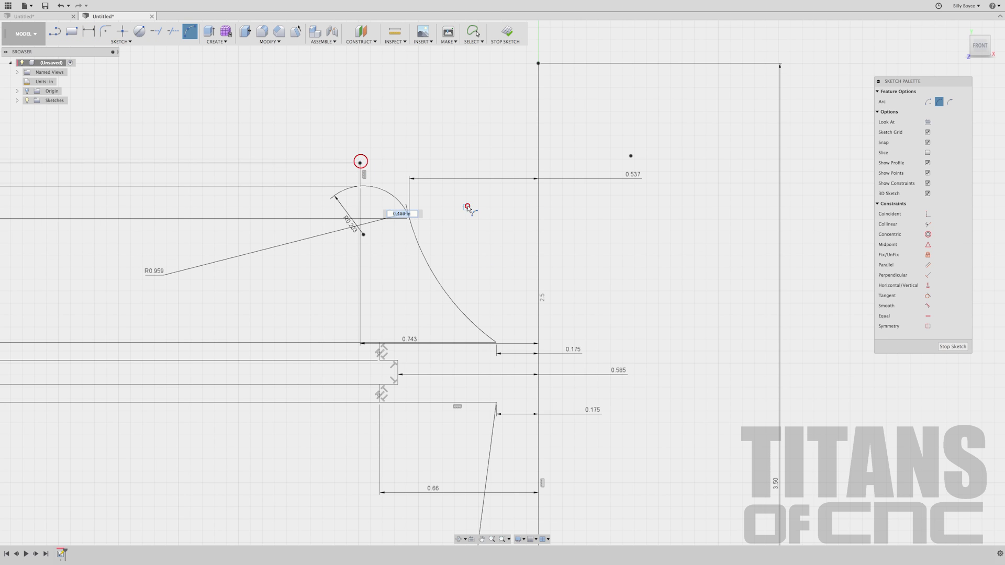
left_click(466, 207)
left_click(423, 168)
key("Escape")
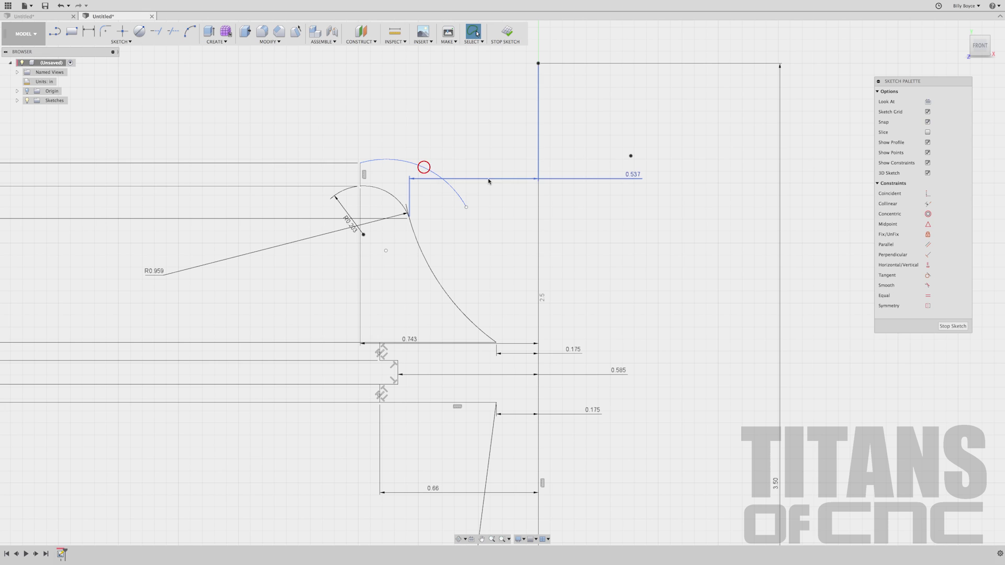
Step: Dimension the top arc's inner end at 0.424 in from the central axis
scroll(453, 204, "down", 2)
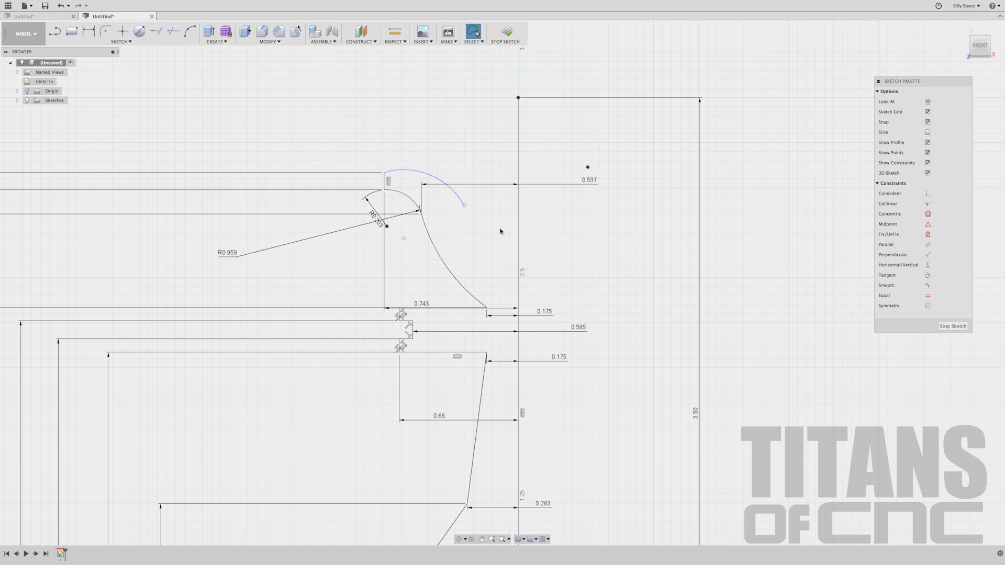
key("d")
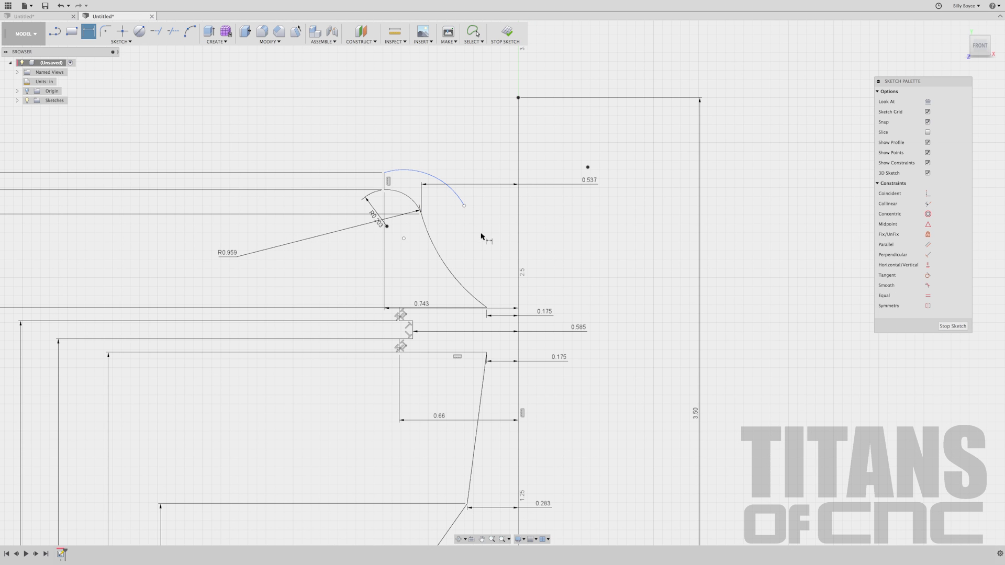
left_click(464, 208)
left_click(519, 234)
left_click(572, 242)
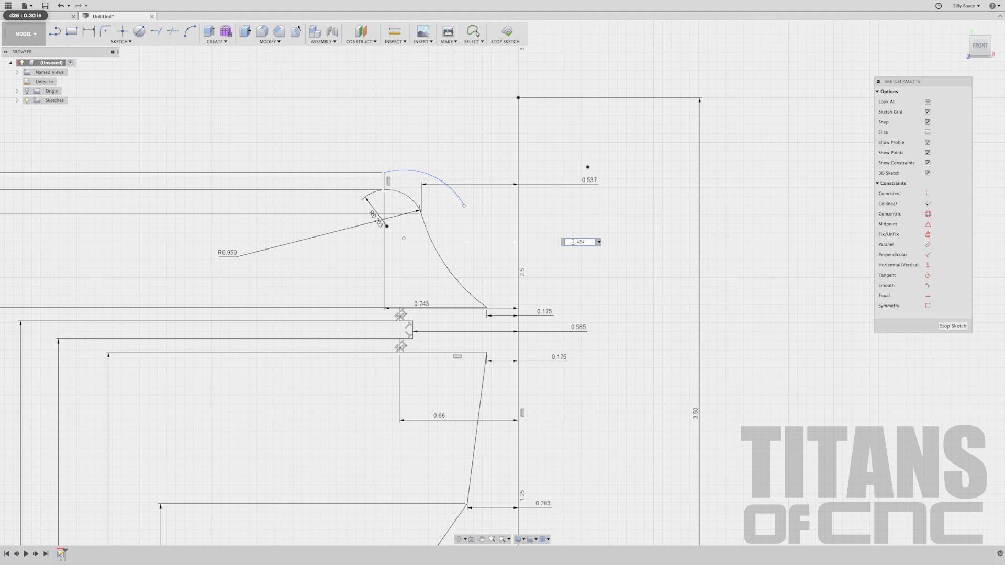
key("Return")
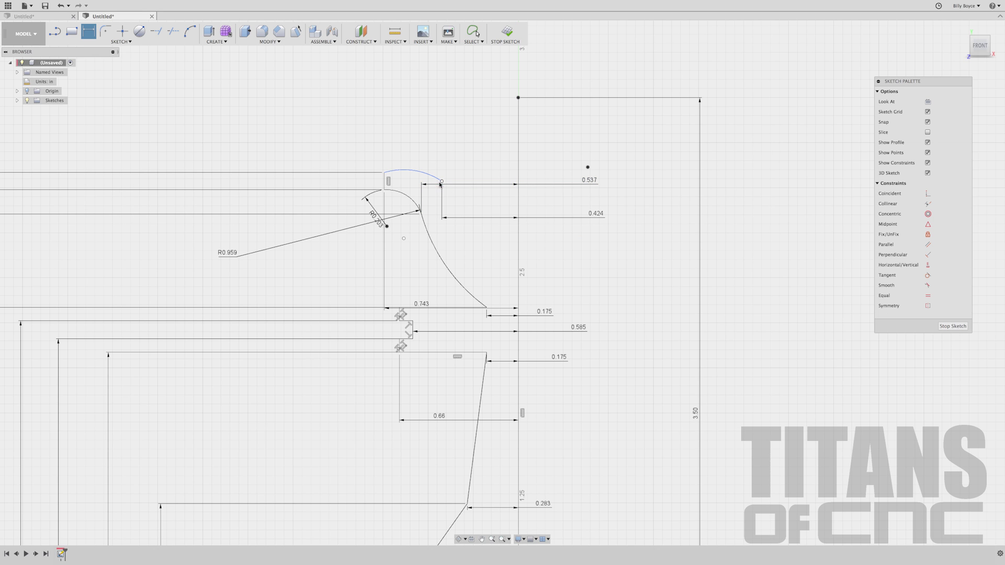
Step: Dimension the top arc's inner end at a height of 2.894 in above the origin
scroll(442, 183, "down", 5)
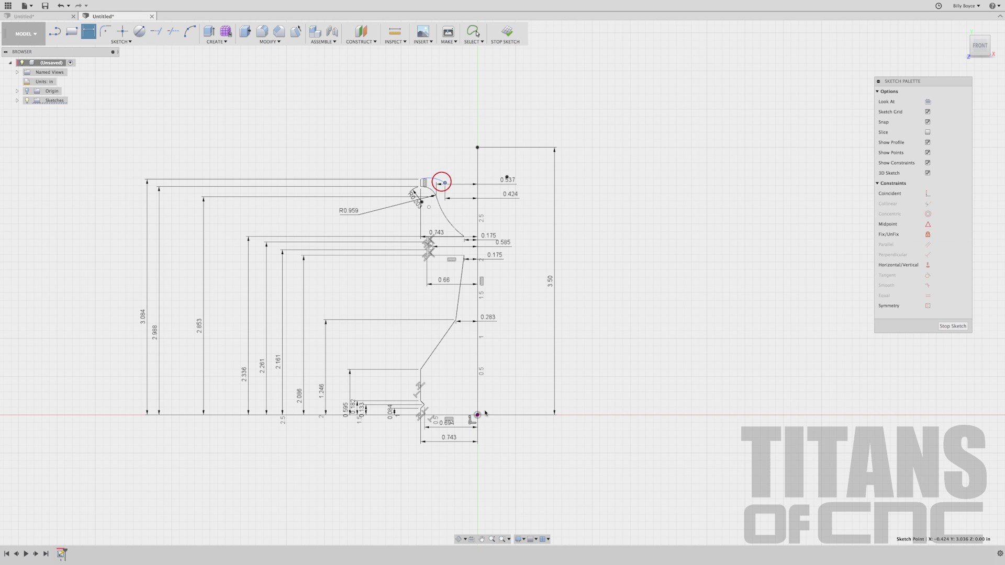
left_click(478, 416)
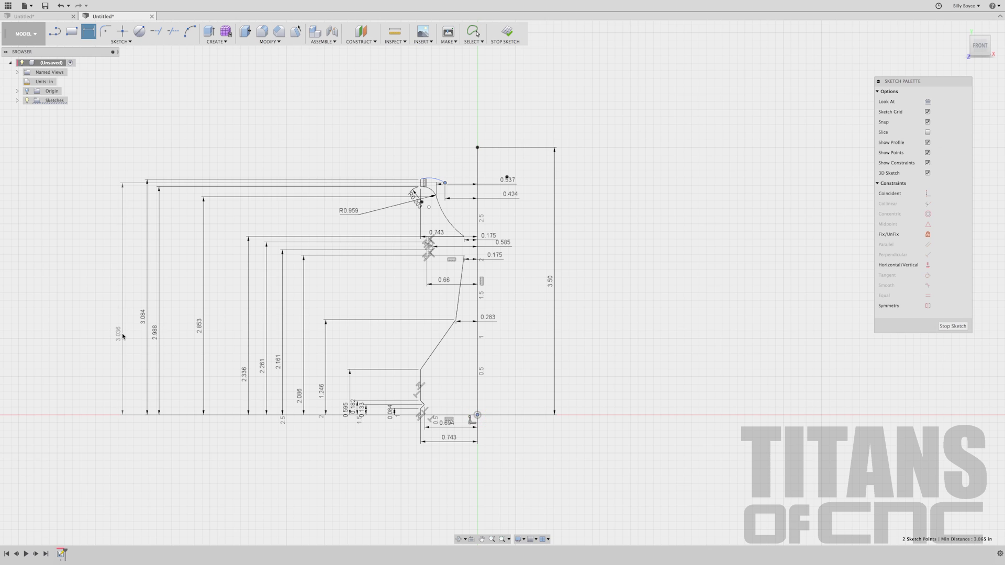
left_click(123, 335)
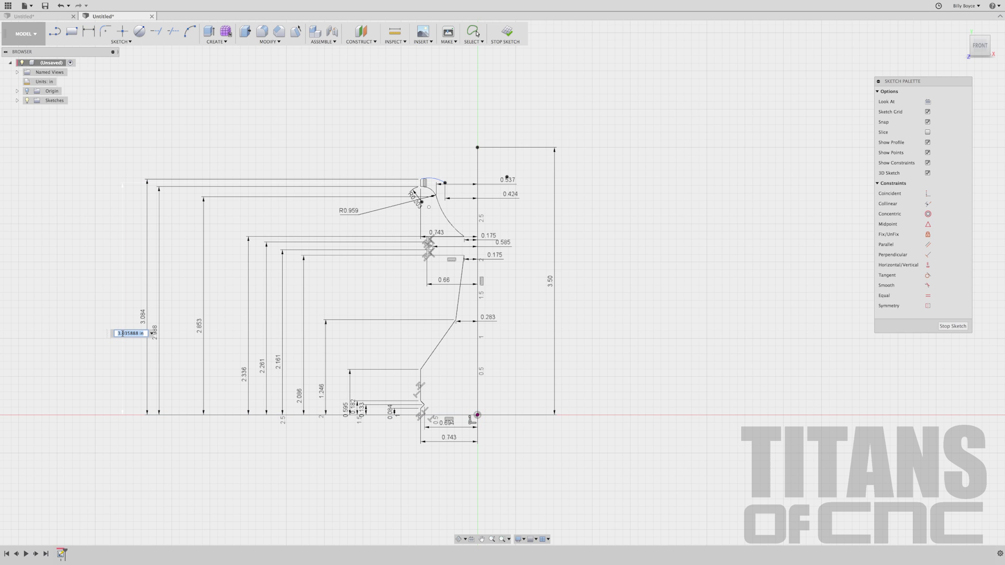
type("2.894")
key("Return")
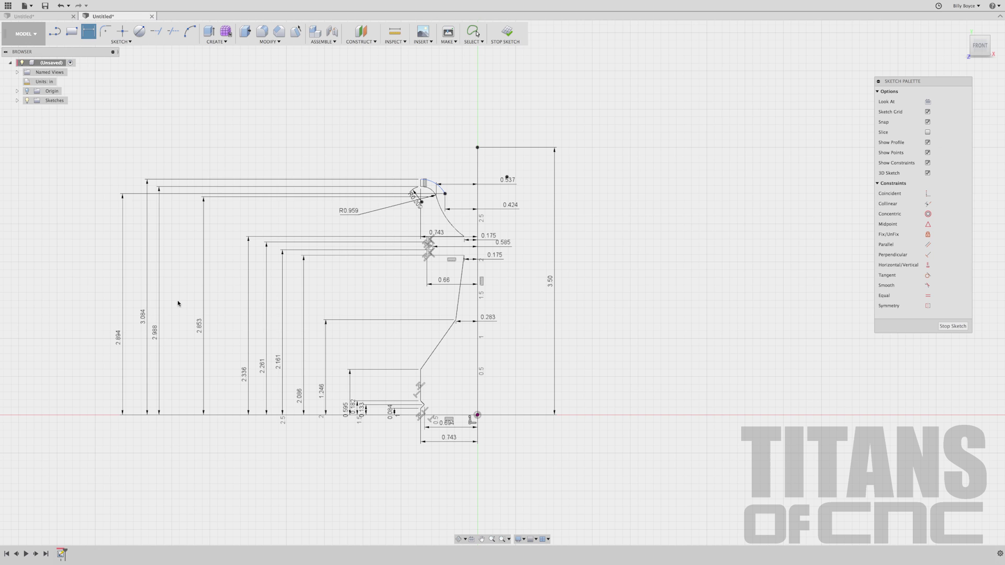
Step: Dimension the top arc of the head with a radius of 0.349 in
scroll(453, 189, "up", 5)
left_click(398, 171)
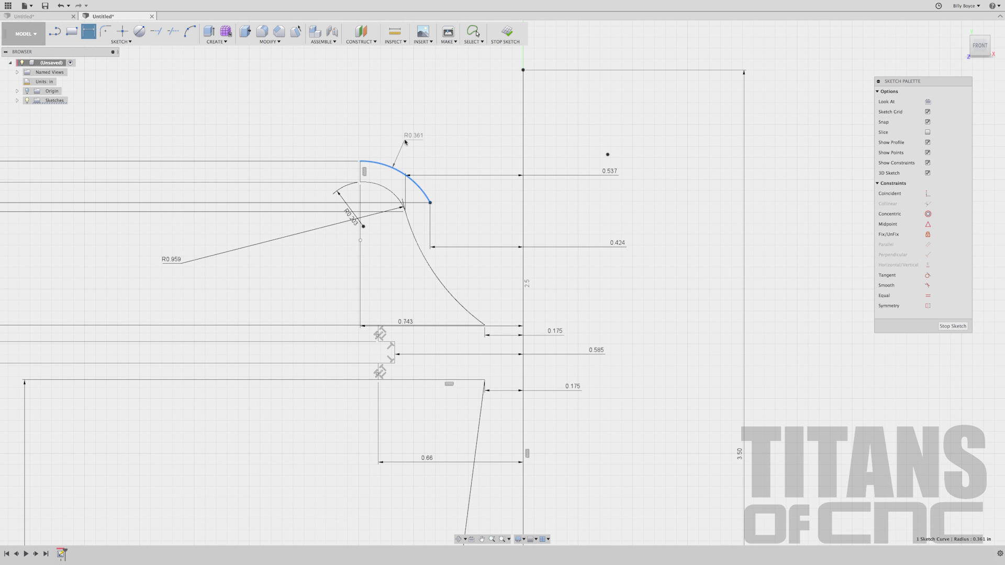
left_click(405, 141)
type(".3")
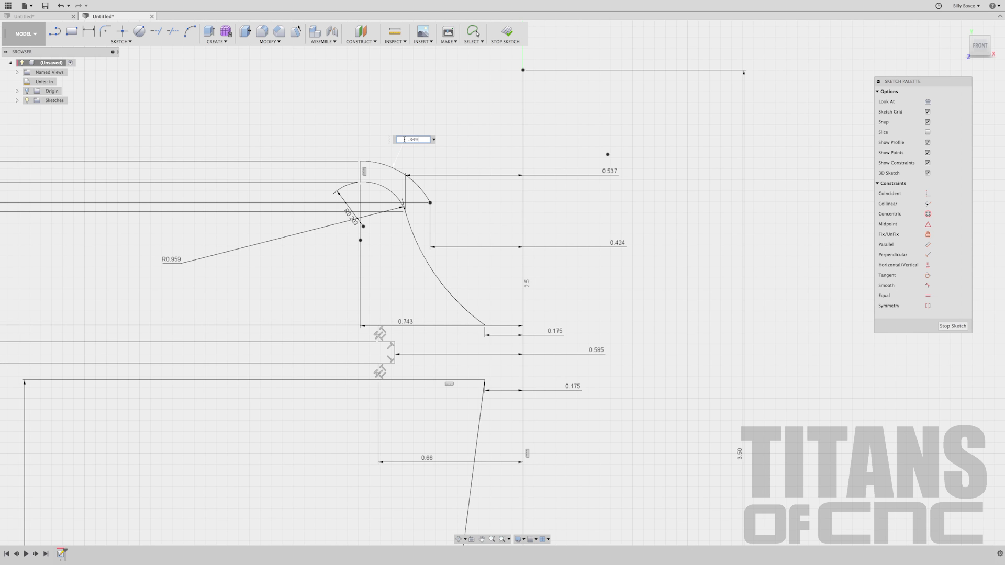
type("49")
key("Return")
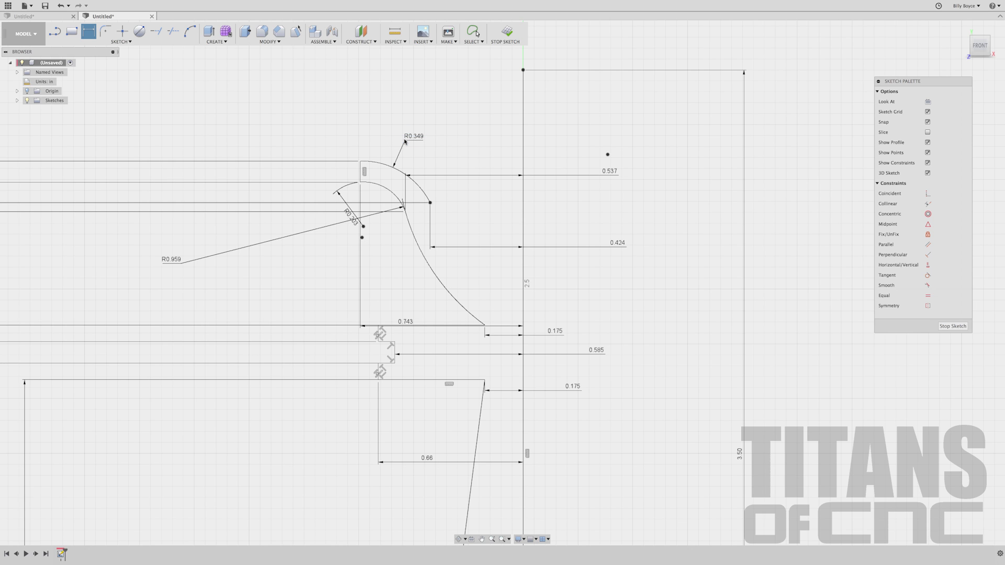
Step: Draw a downward-sagging 3-point arc from the top arc's inner end to about 0.165 in from the central axis
scroll(405, 141, "up", 1)
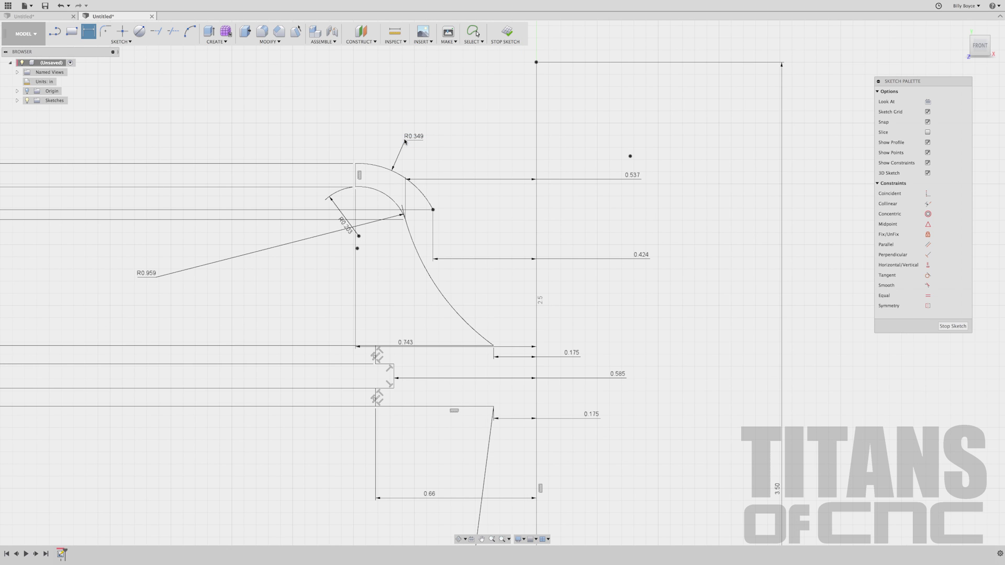
left_click(121, 41)
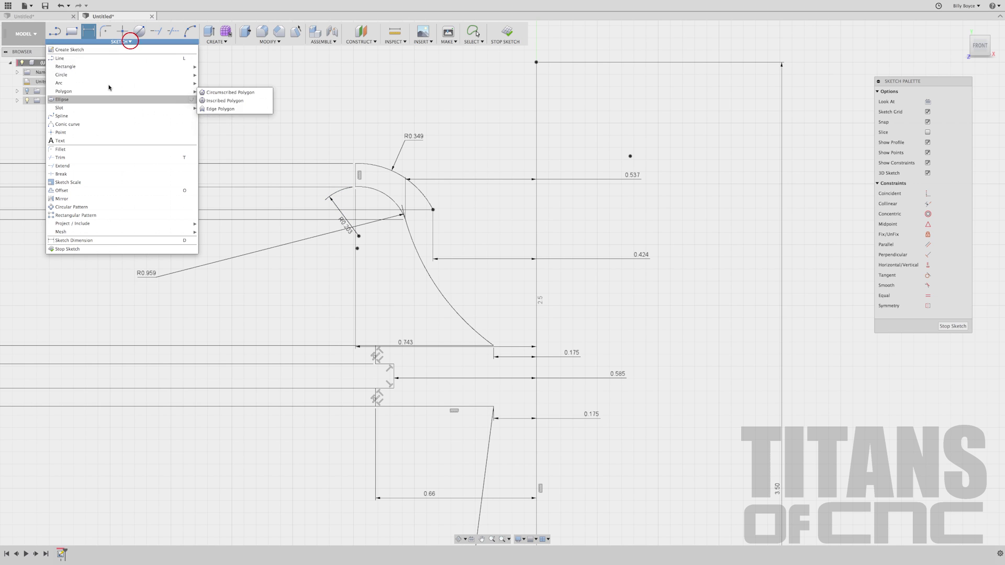
mouse_move(105, 84)
left_click(209, 92)
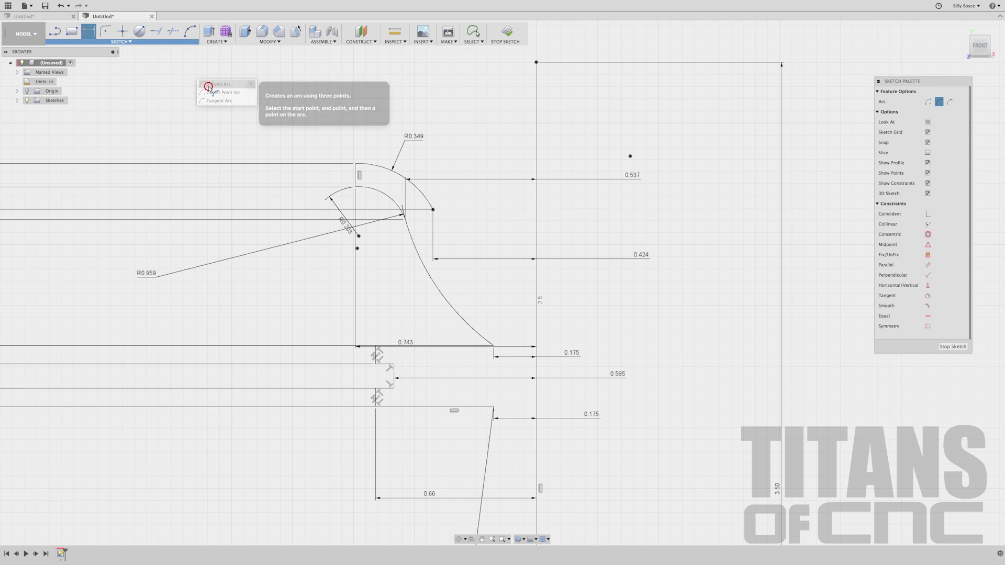
left_click(433, 210)
left_click(495, 204)
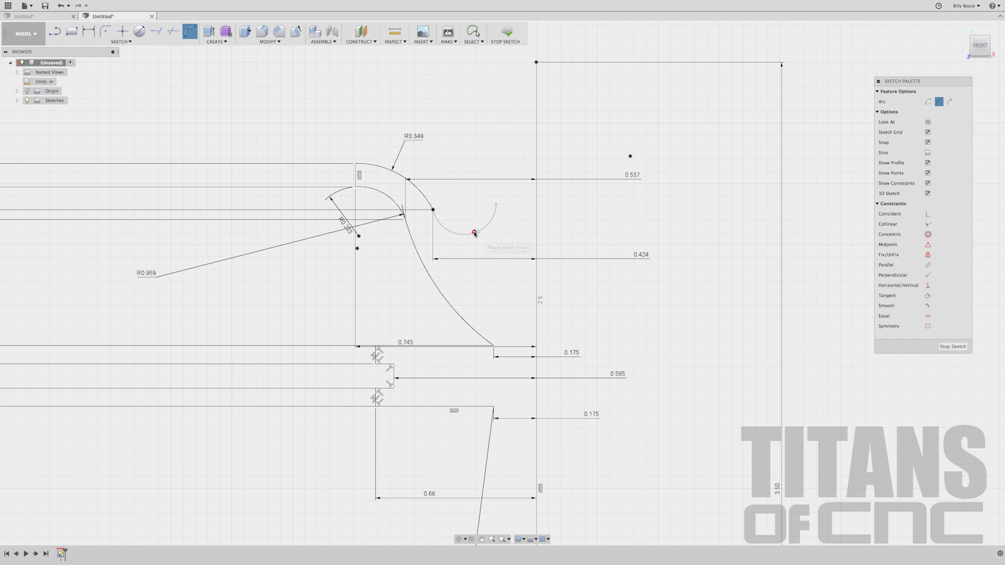
left_click(475, 233)
key("Escape")
Step: Dimension the sagging arc's inner end at 0.249 in from the central axis
key("d")
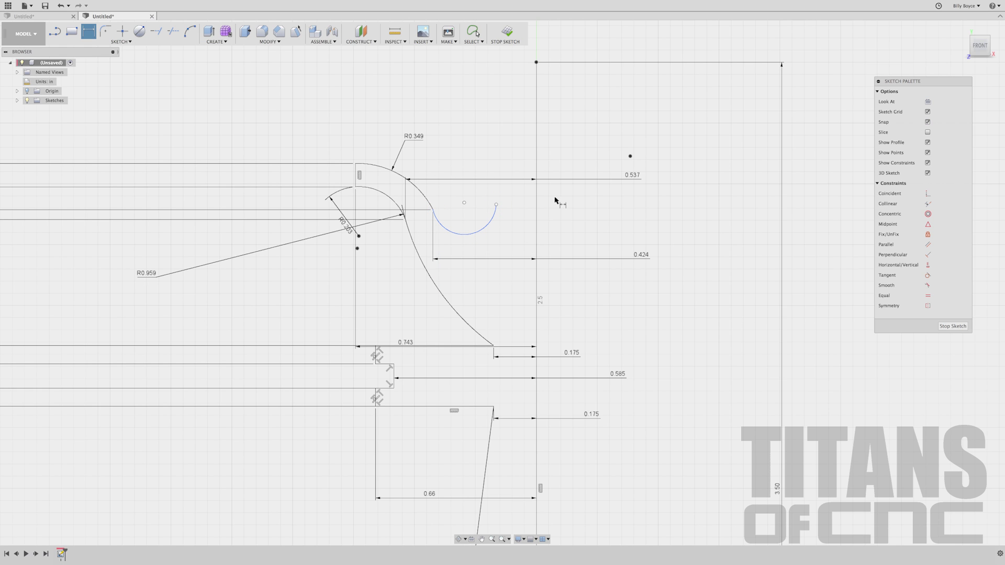
left_click(497, 205)
left_click(537, 207)
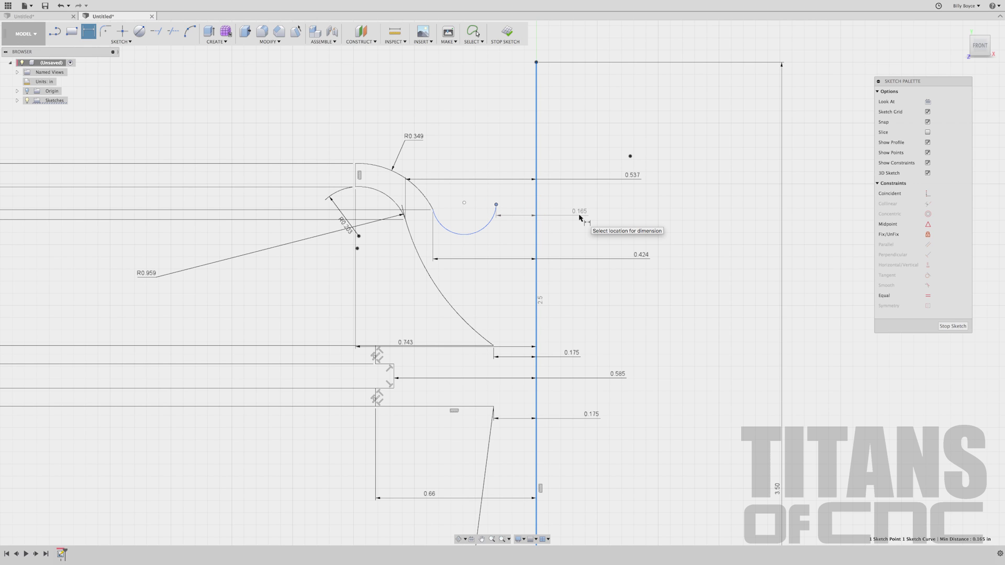
left_click(578, 216)
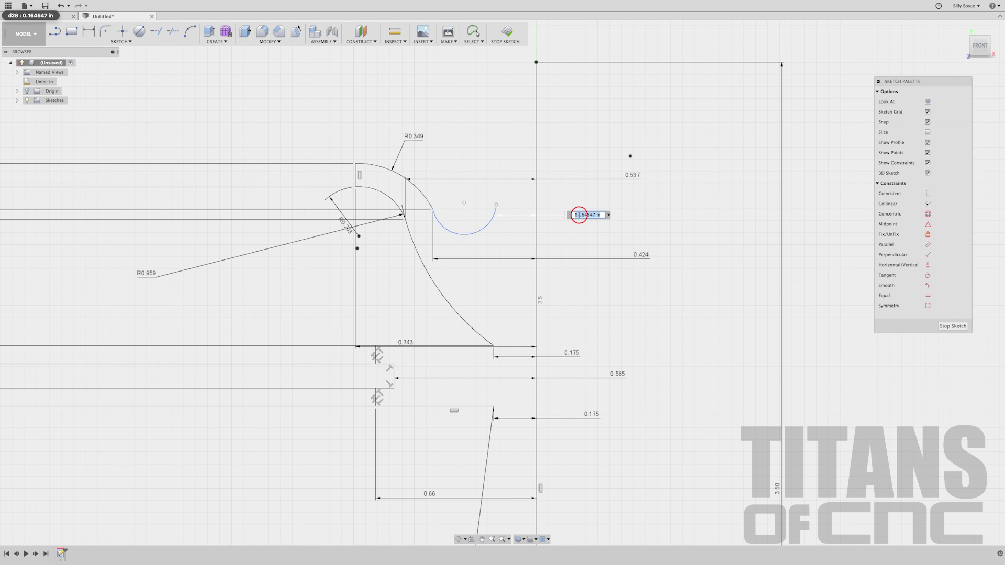
type(".249")
key("Return")
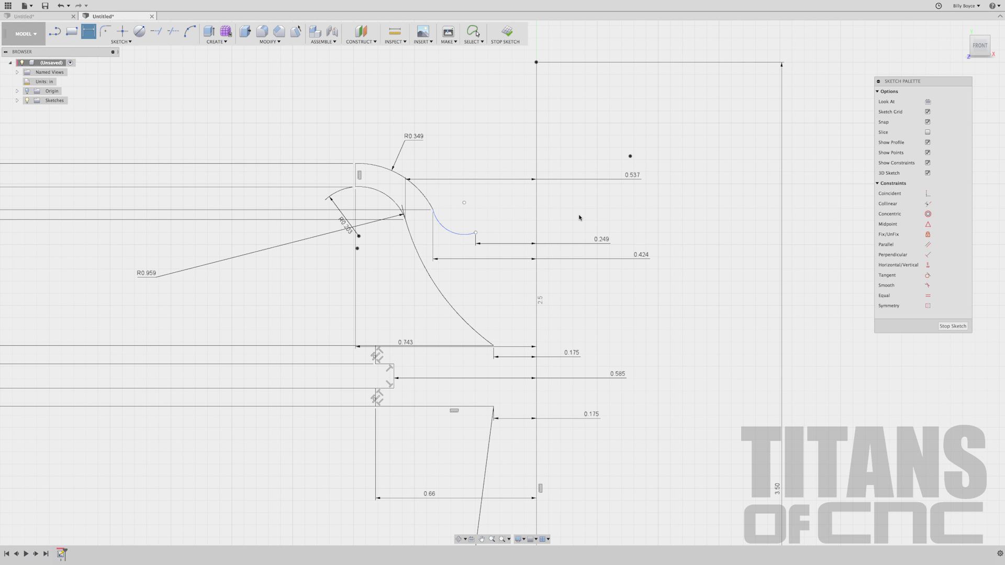
Step: Dimension the sagging arc's inner end at a height of 2.889 in above the origin
scroll(476, 234, "down", 5)
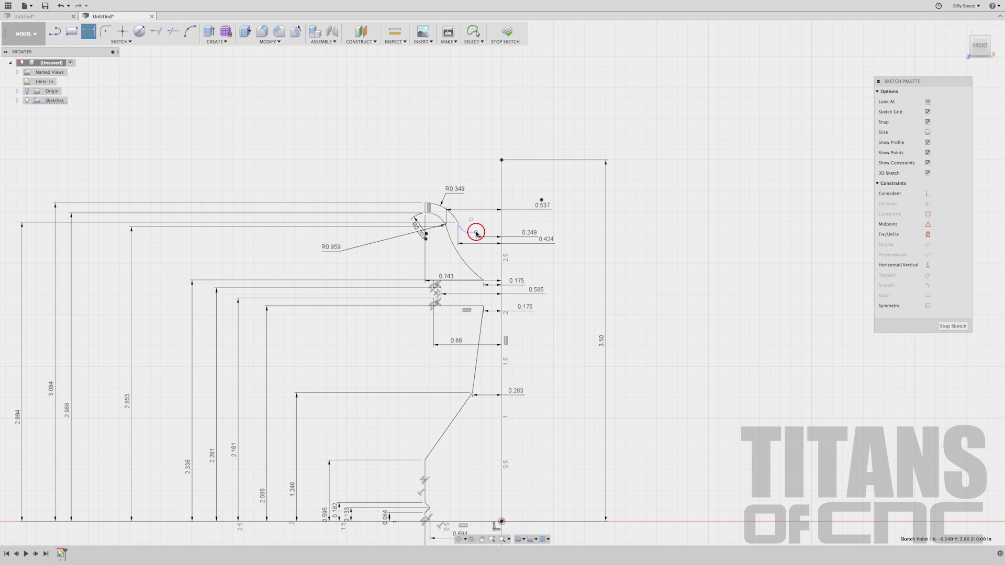
left_click(501, 521)
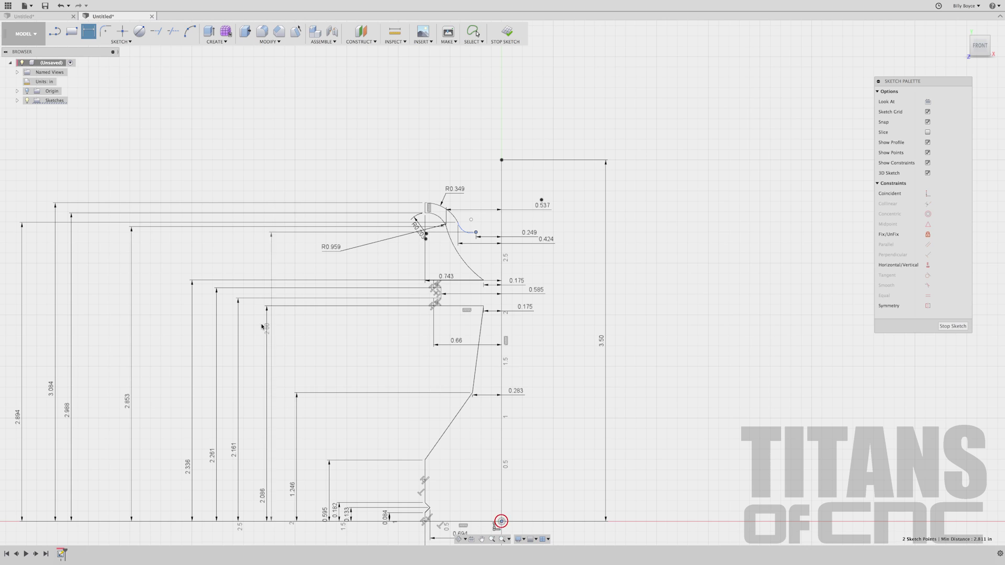
left_click(165, 301)
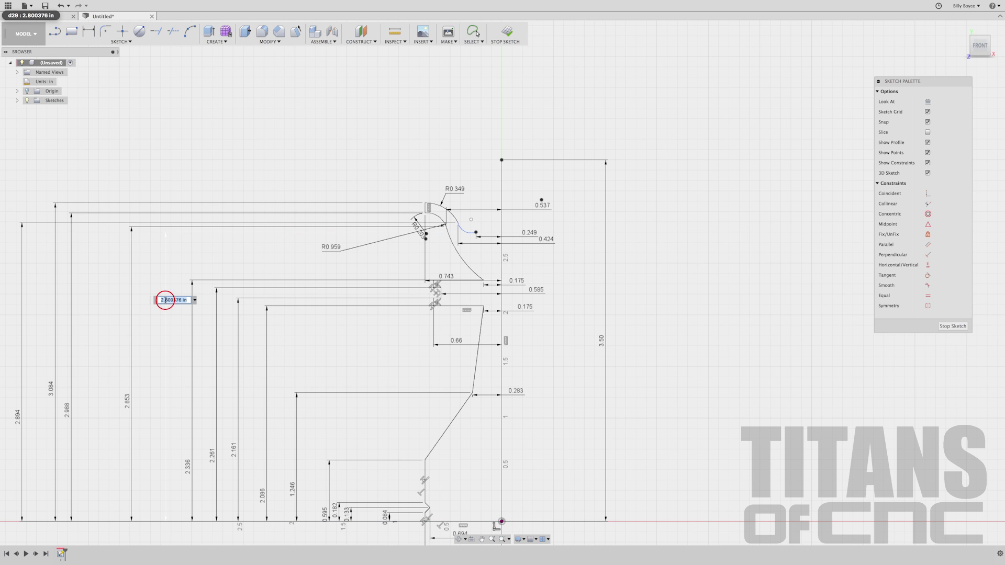
type("2.889")
key("Return")
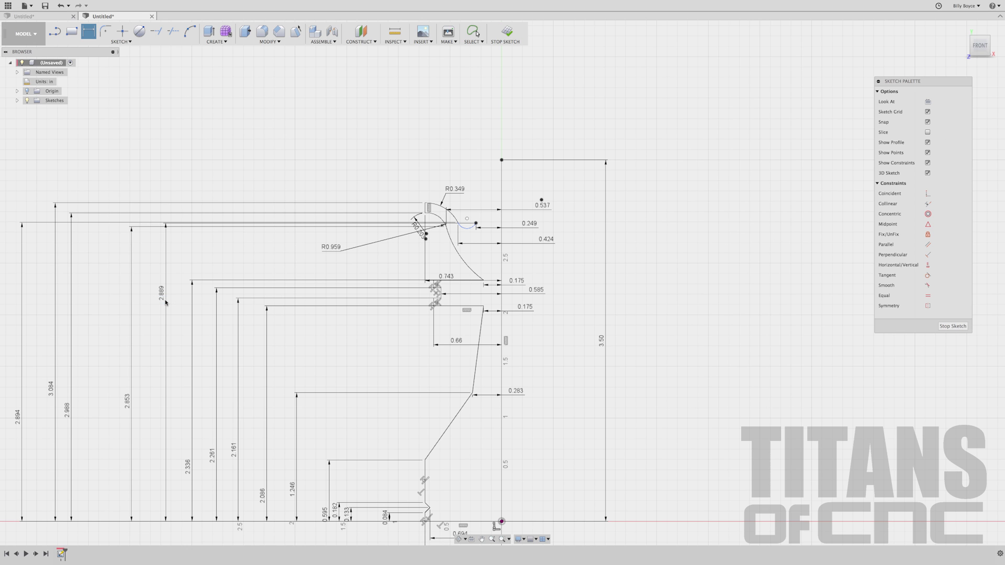
Step: Draw a center-diameter circle centered on the central axis and passing through the axis line's upper endpoint
scroll(483, 227, "up", 5)
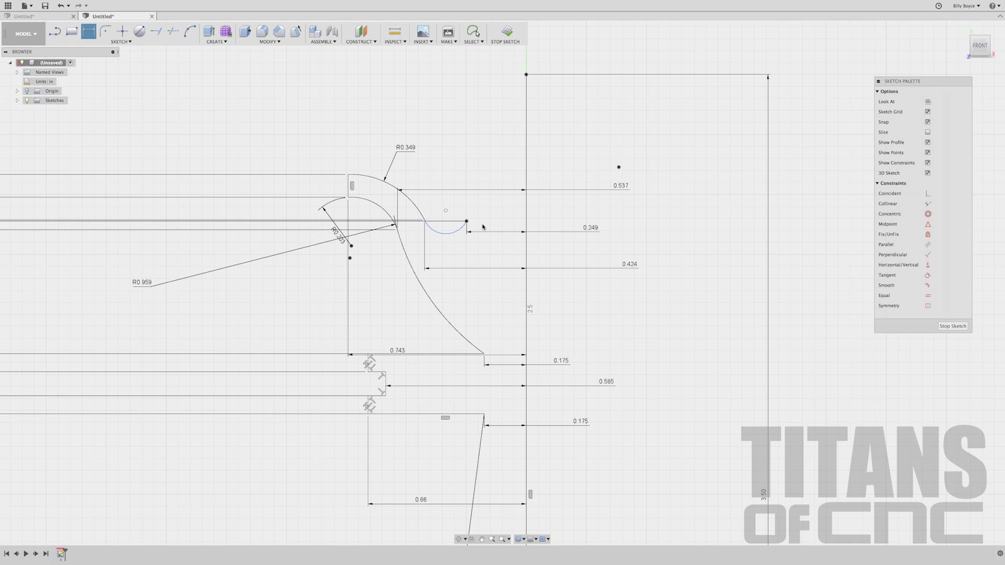
scroll(482, 226, "down", 2)
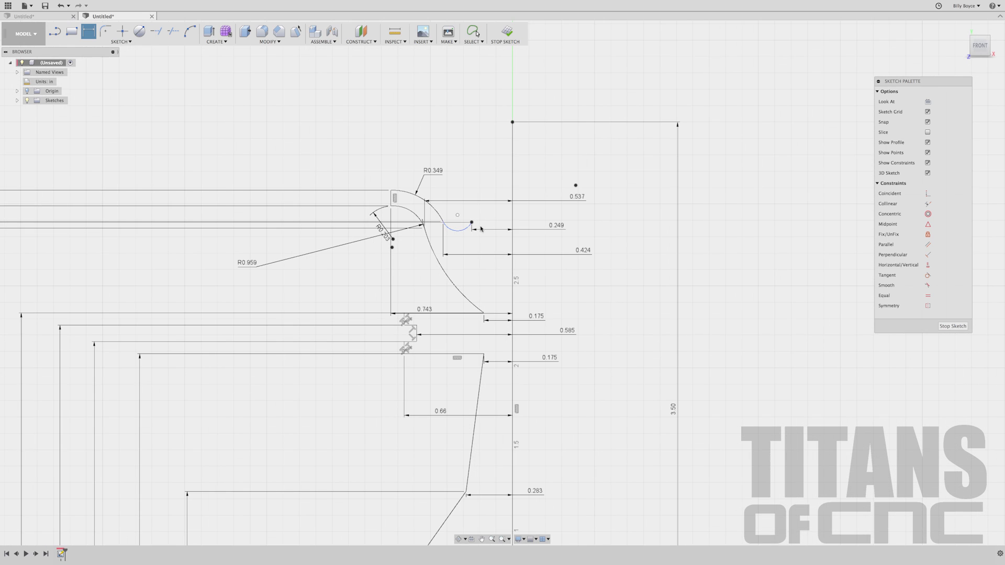
left_click(122, 42)
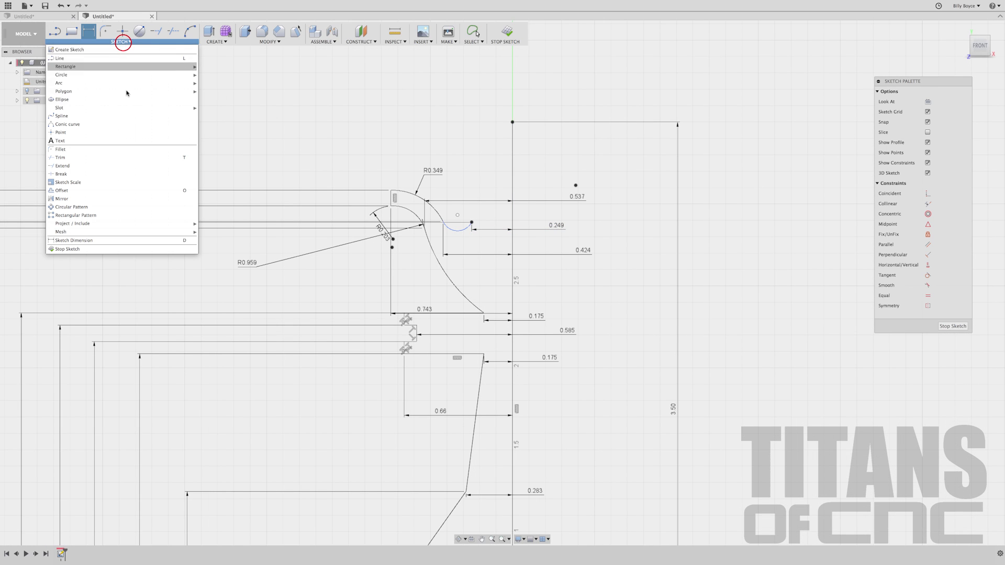
mouse_move(114, 74)
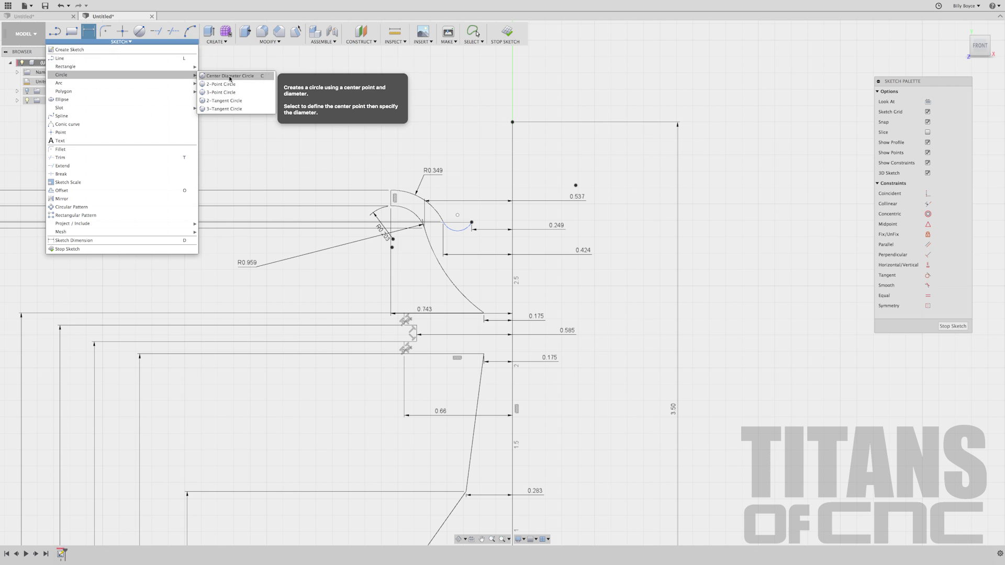
left_click(246, 75)
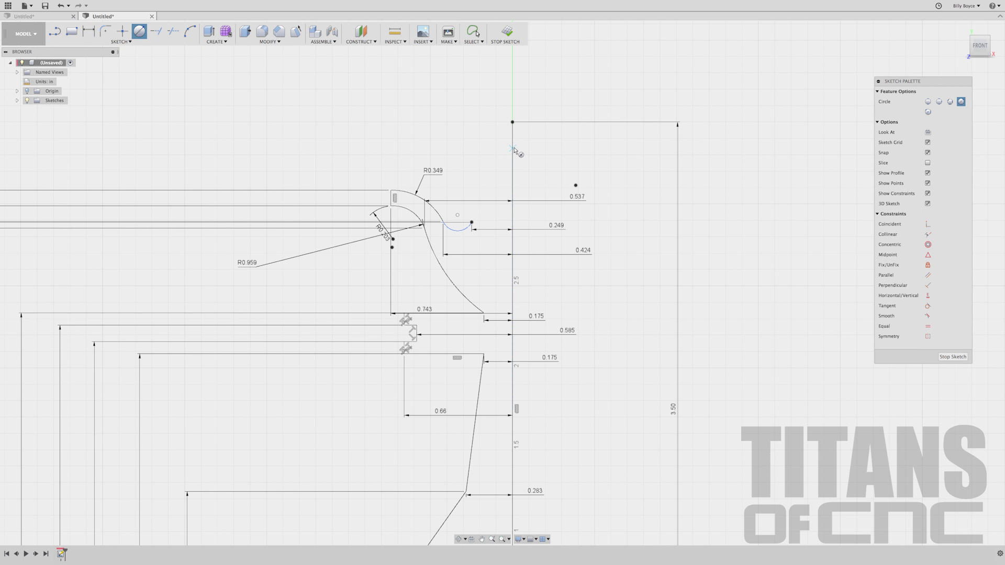
left_click(512, 155)
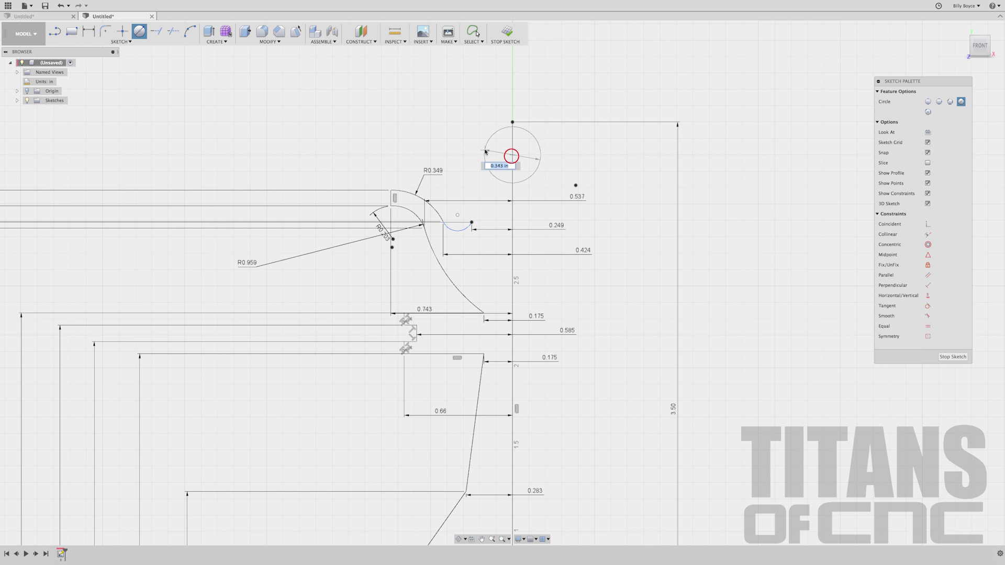
left_click(513, 123)
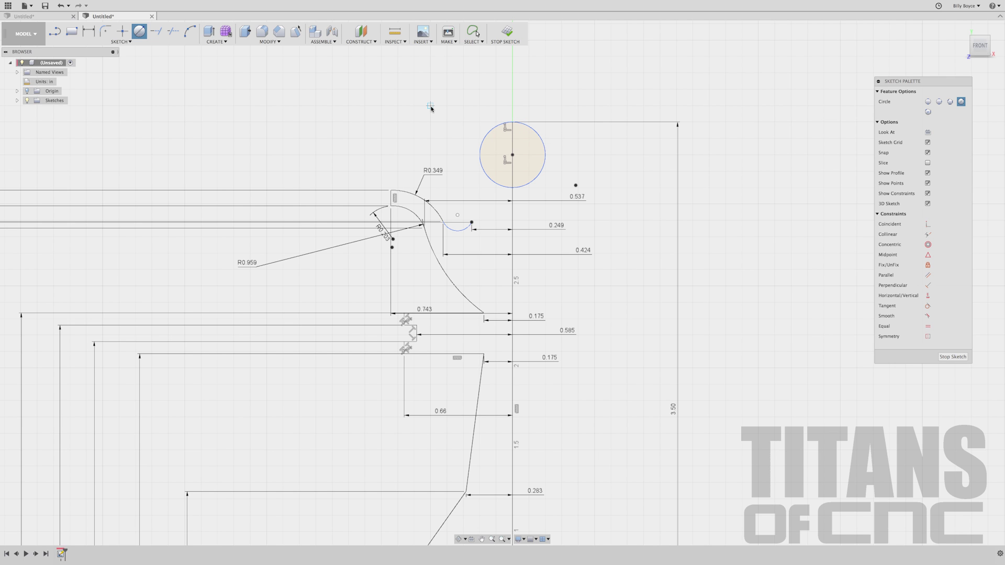
Step: Dimension the circle with a diameter of 0.375 in
key("d")
left_click(481, 155)
left_click(445, 110)
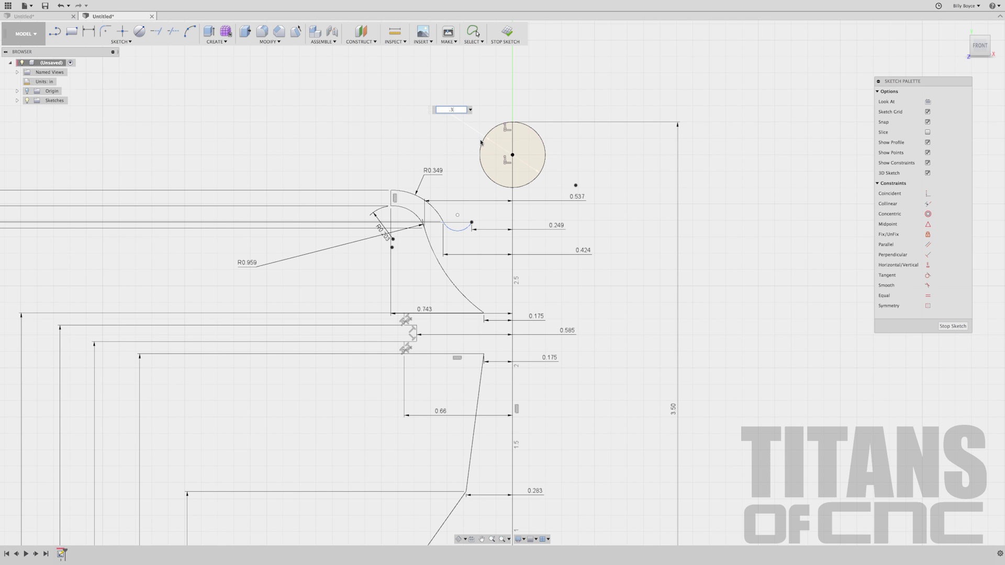
type(".3750")
key("Return")
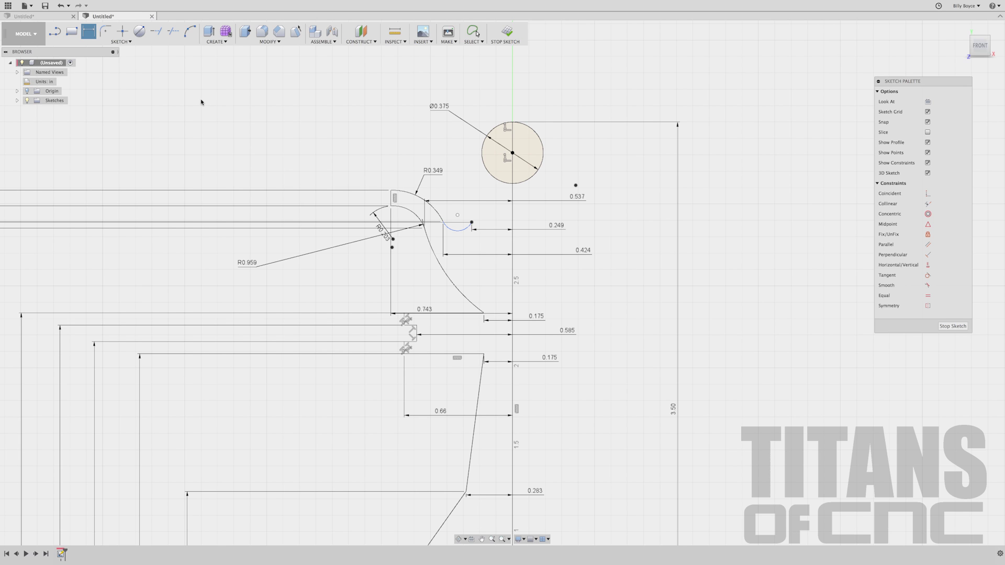
Step: Draw a straight line from the circle's center to the sagging arc's inner end to close the half-profile
key("l")
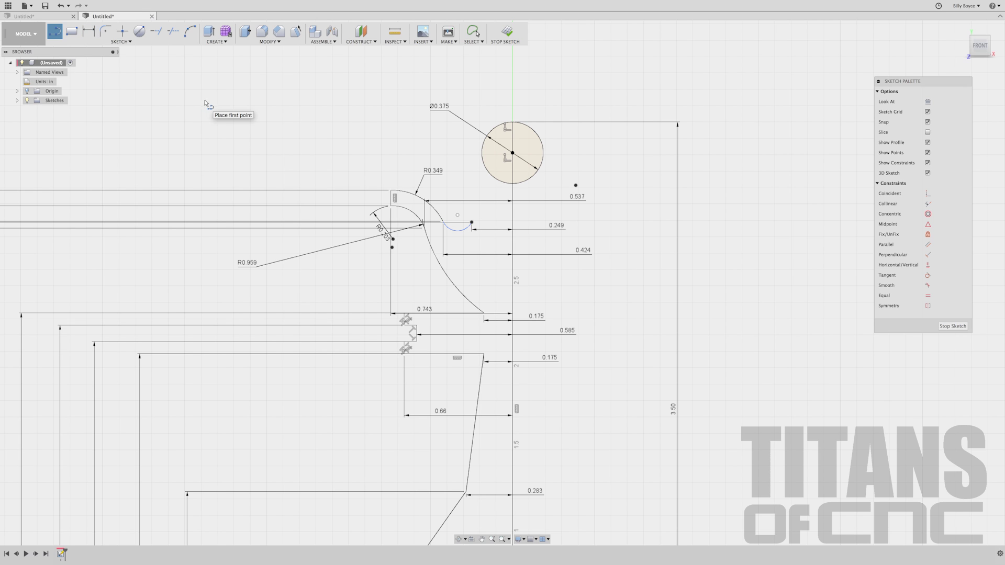
left_click(513, 153)
key("Escape")
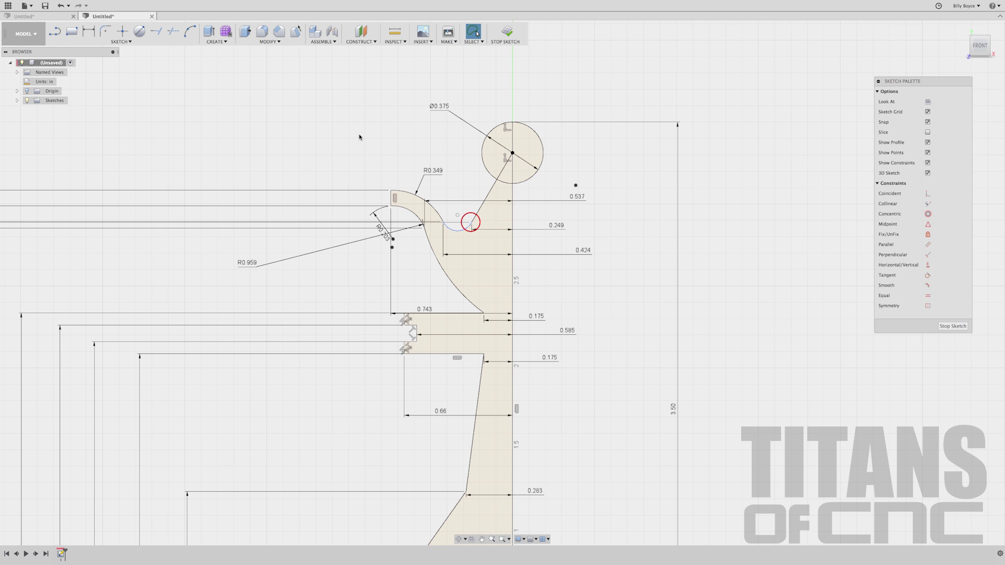
Step: Revolve the half-profile and the adjoining half of the circle fully around the central axis as a new body
scroll(360, 138, "down", 2)
scroll(360, 138, "down", 1)
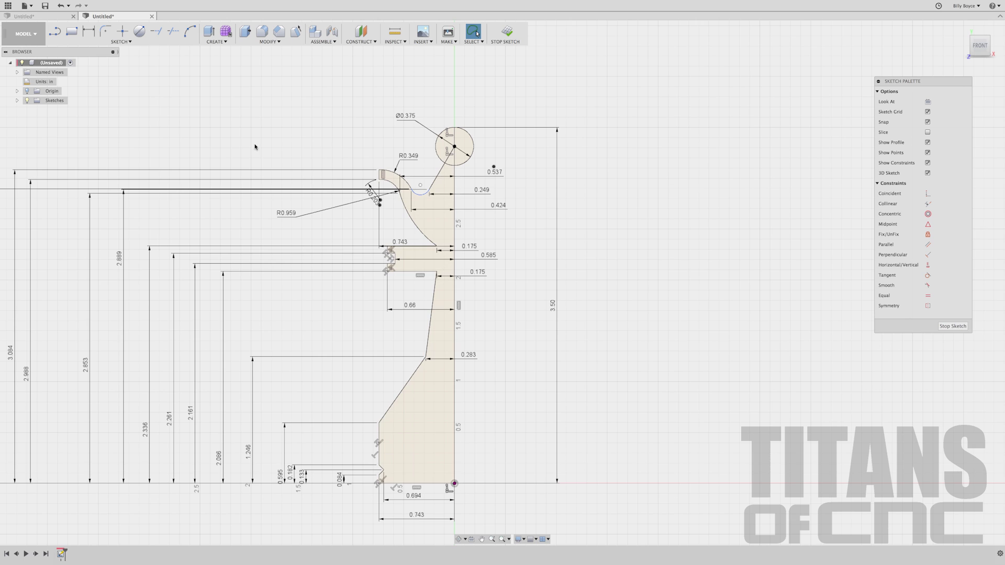
left_click(216, 42)
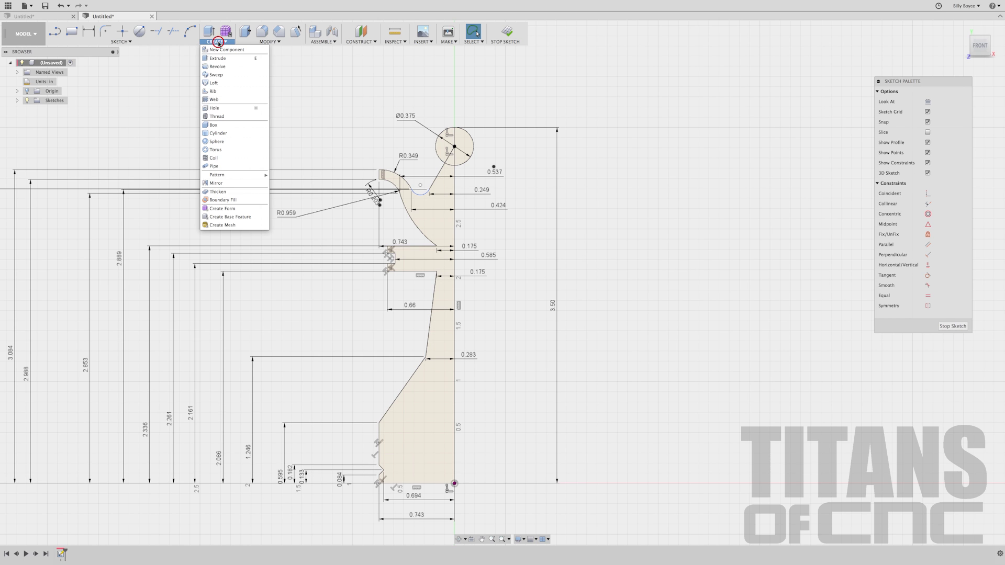
left_click(226, 67)
left_click(434, 216)
left_click(449, 162)
left_click(443, 144)
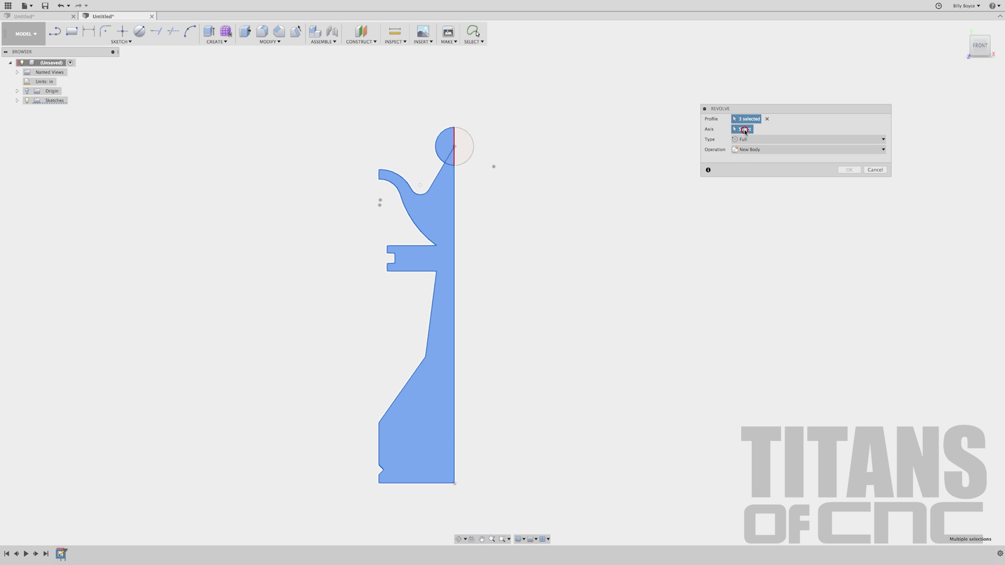
left_click(744, 130)
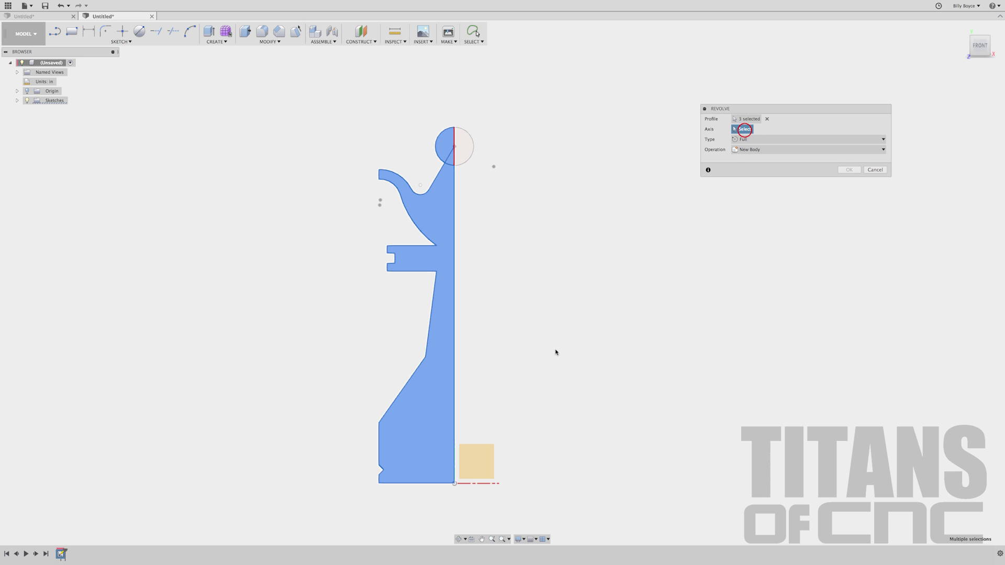
left_click(455, 374)
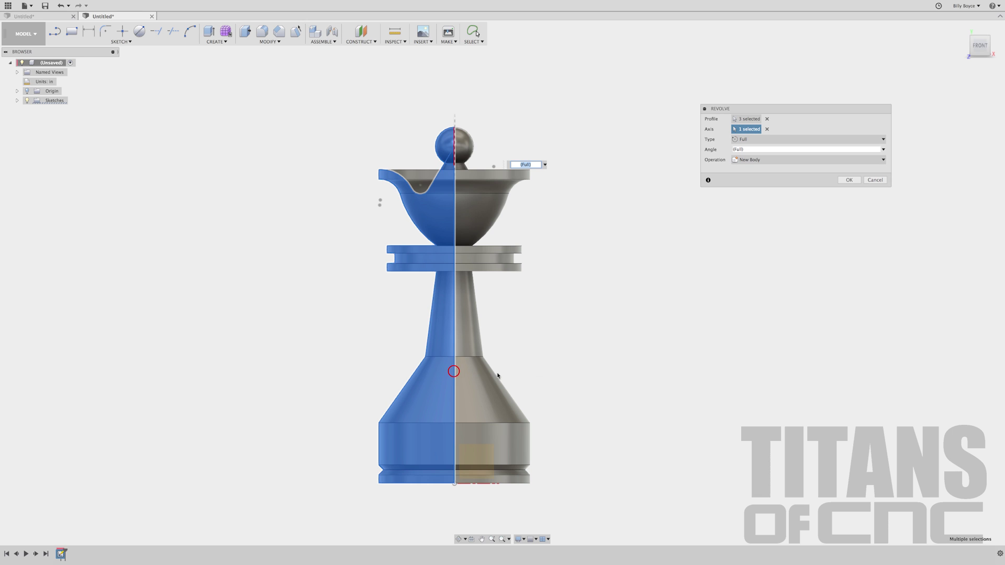
left_click(849, 180)
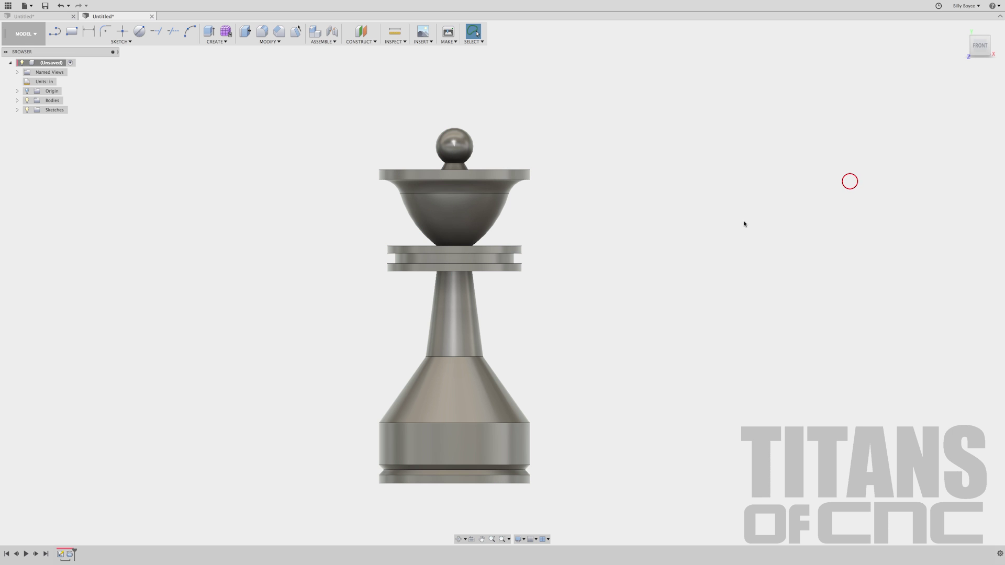
Step: Fillet the inner edge of the V-groove around the base with a constant radius of 0.016 in
middle_click_drag(642, 271, 622, 260, "shift")
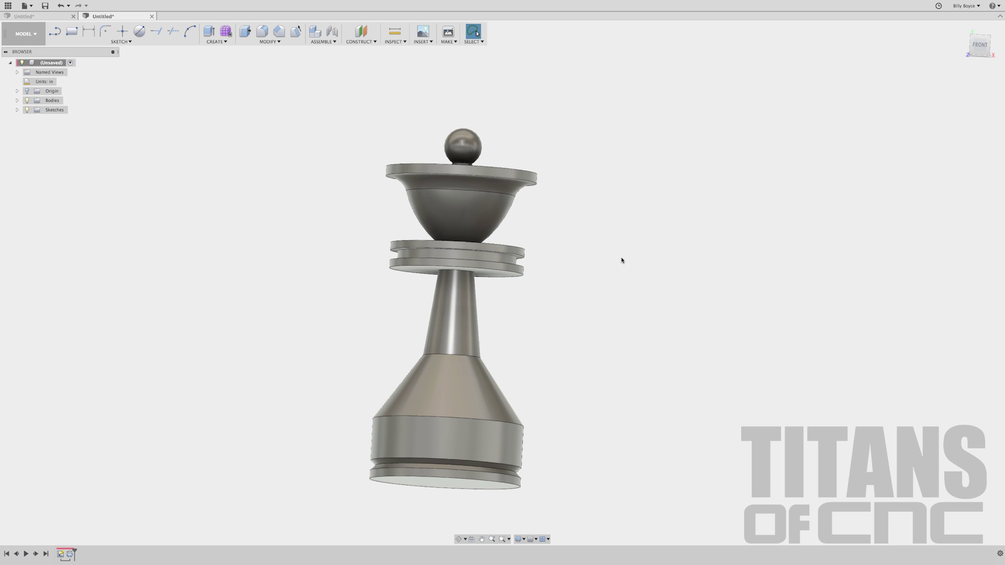
left_click(261, 30)
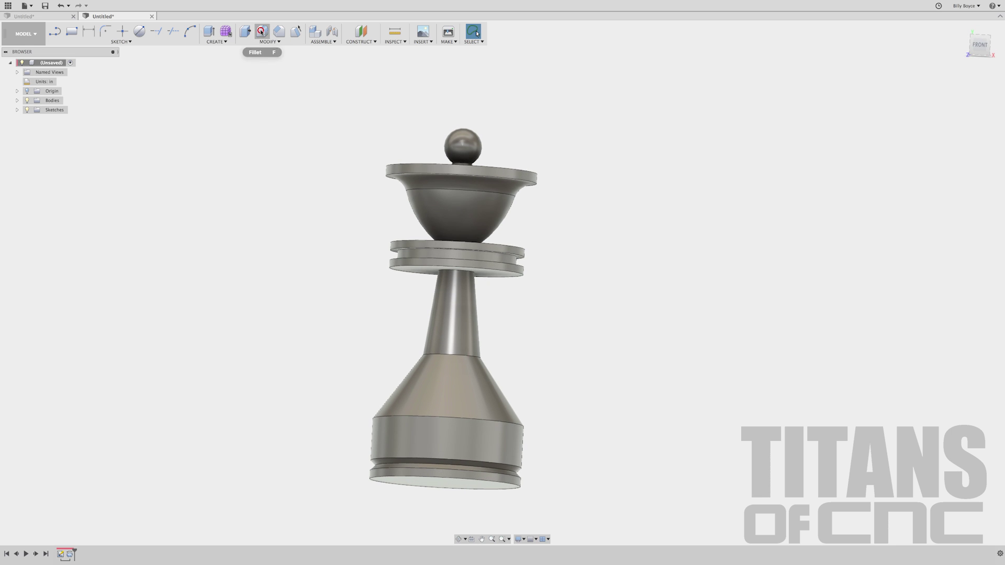
left_click(420, 465)
type(".0")
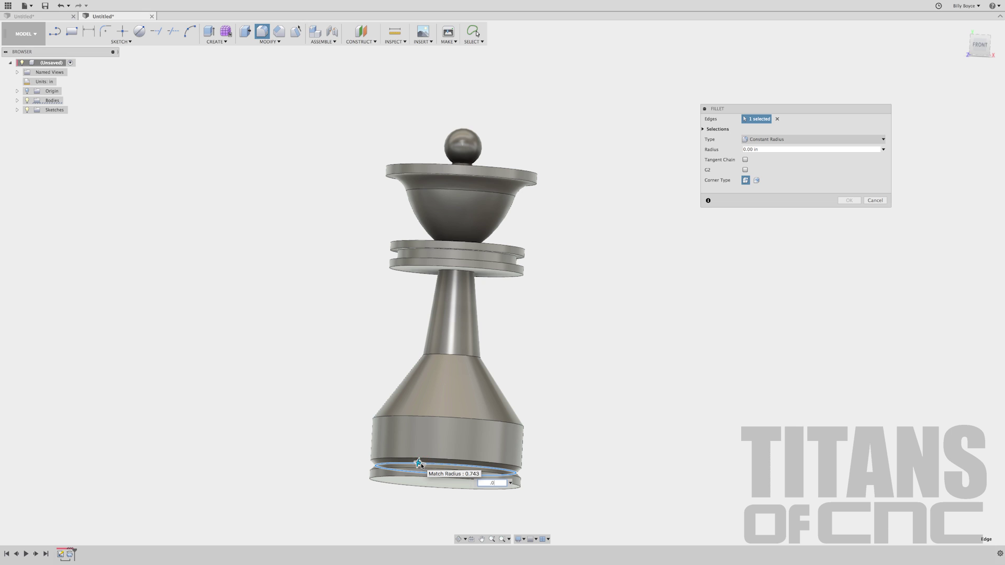
type("16")
key("Return")
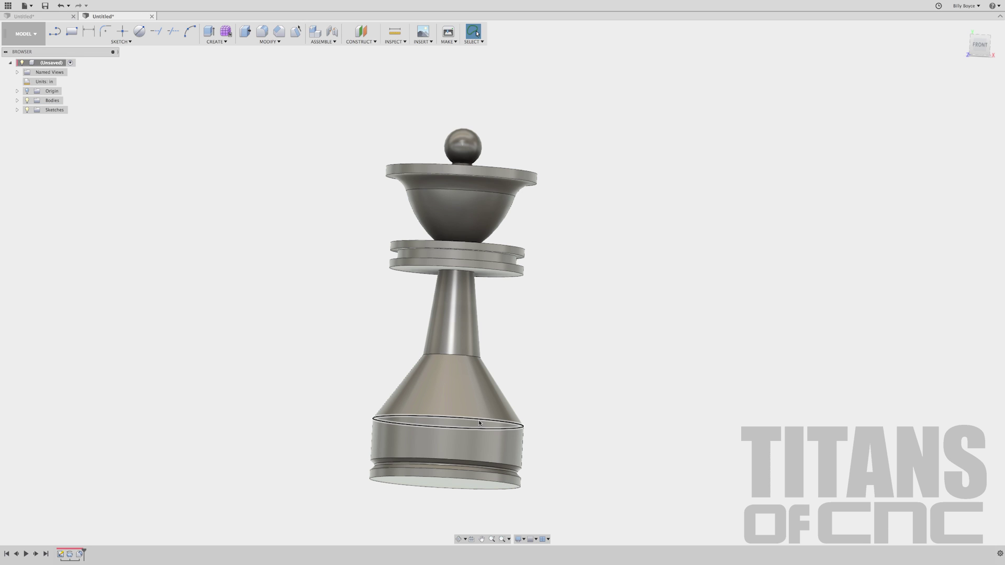
Step: Fillet the edge between the base's cylindrical wall and the cone above it with a constant radius of 0.25 in
key("f")
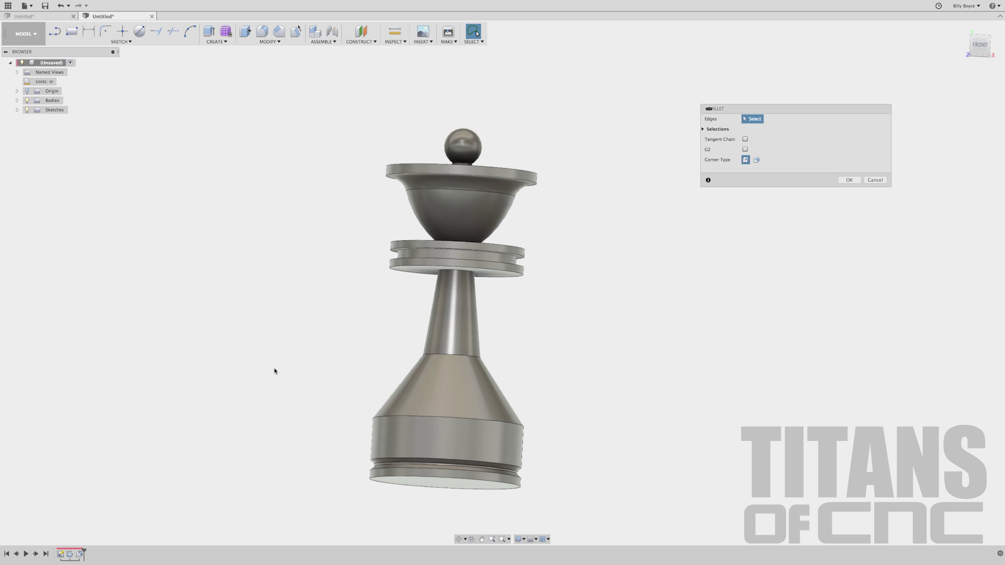
left_click(416, 416)
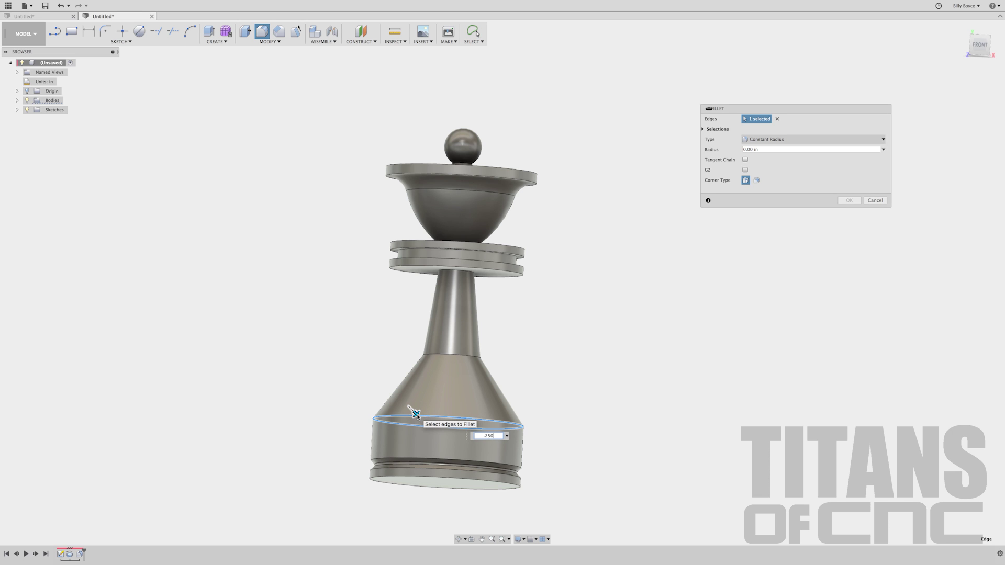
key("Return")
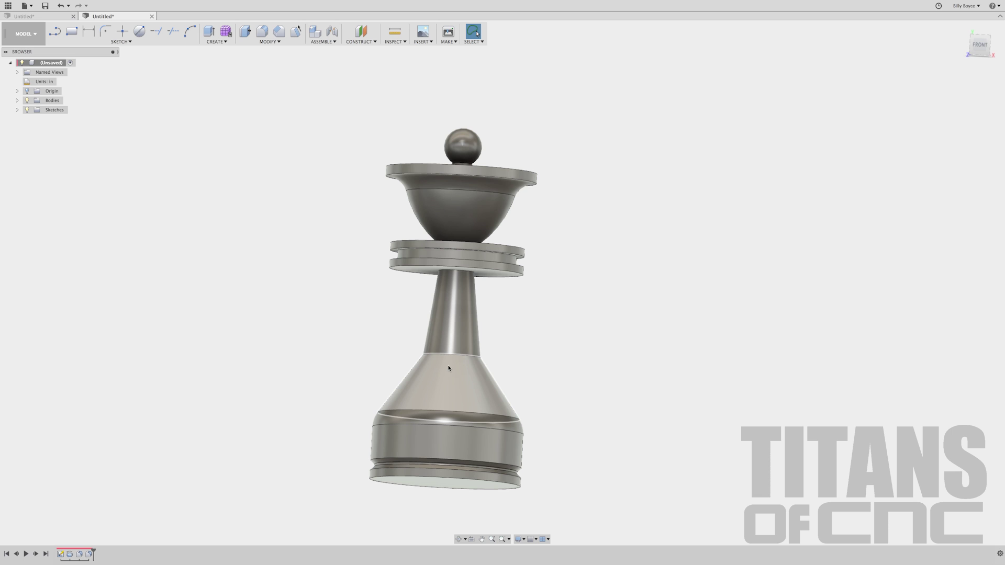
Step: Fillet the edge where the cone meets the tapered neck with a constant radius of 0.1 in
key("f")
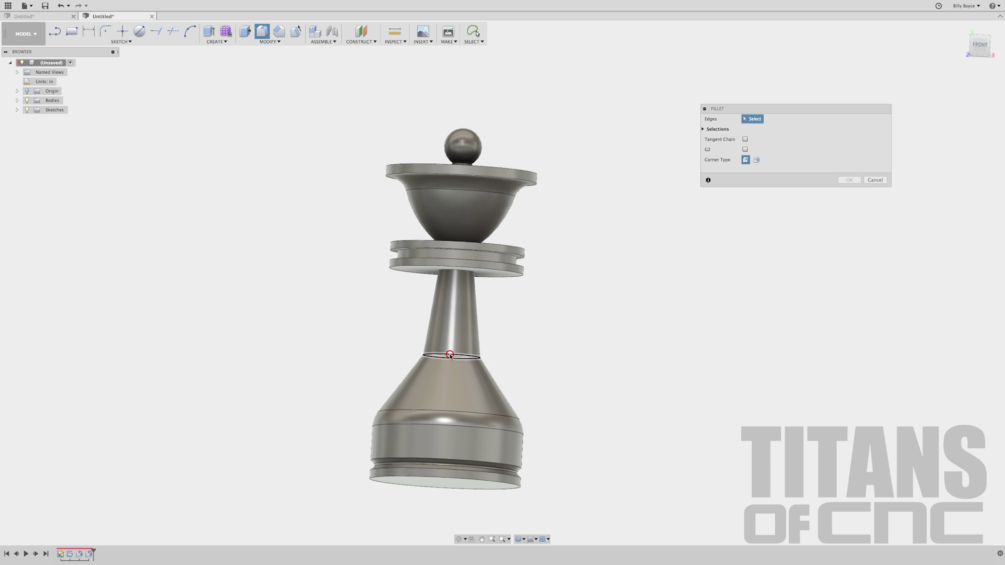
left_click(450, 355)
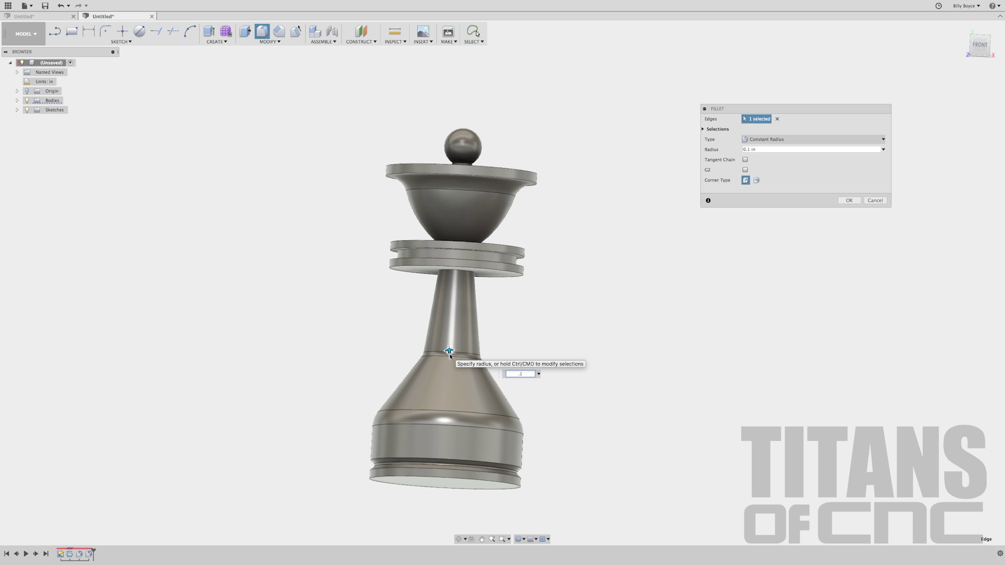
key("Return")
Step: Fillet the edge where the neck's upper end meets the underside of the double-disc collar with a constant radius
key("f")
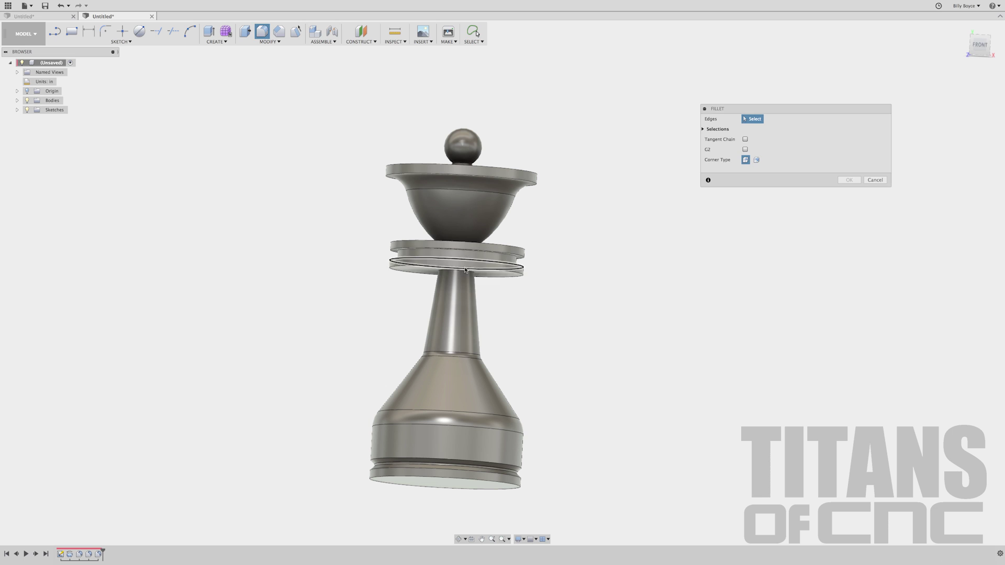
left_click(462, 271)
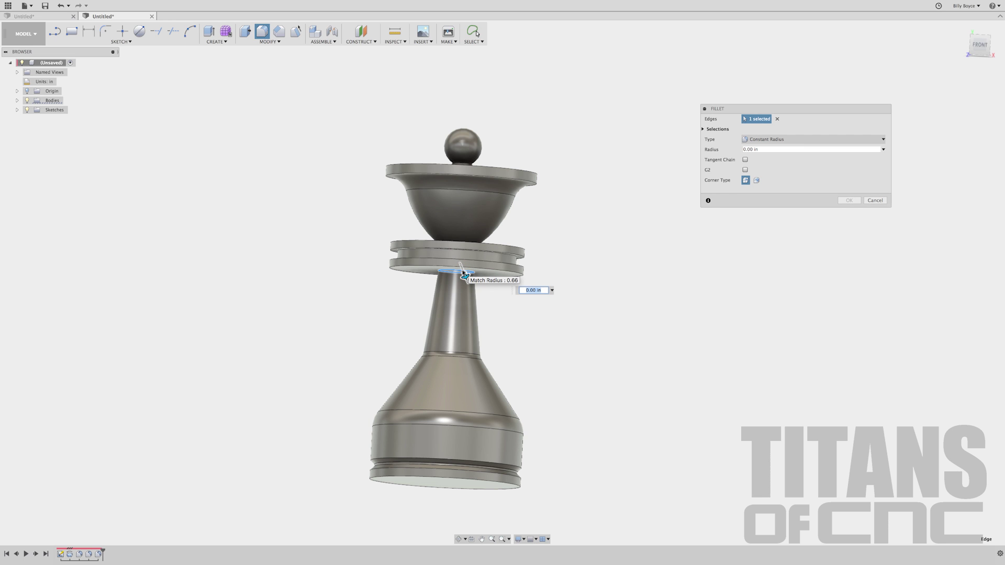
key("Return")
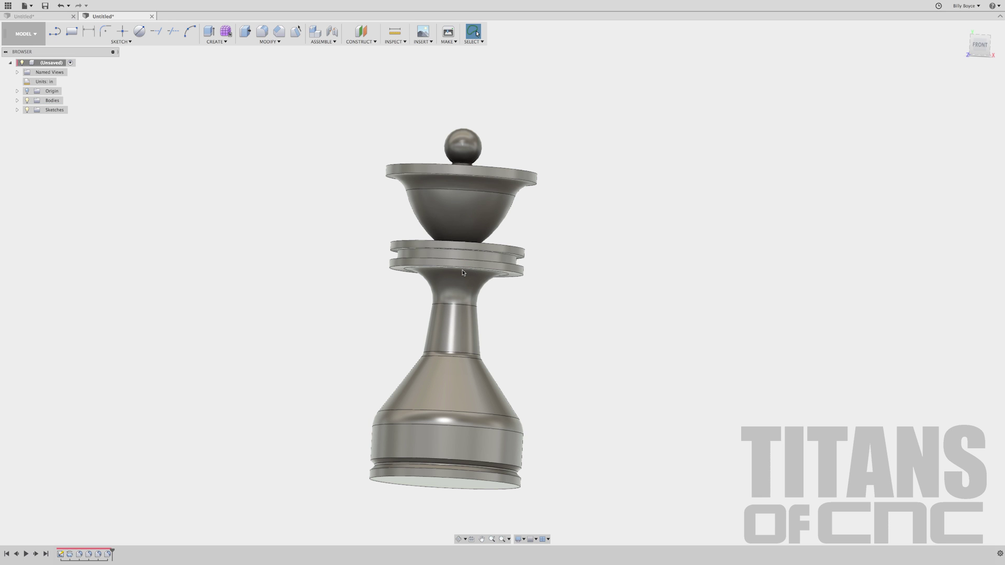
Step: Fillet the edge where the cup meets the collar's upper face with a constant radius of 0.075 in
middle_click_drag(462, 272, 462, 238, "shift")
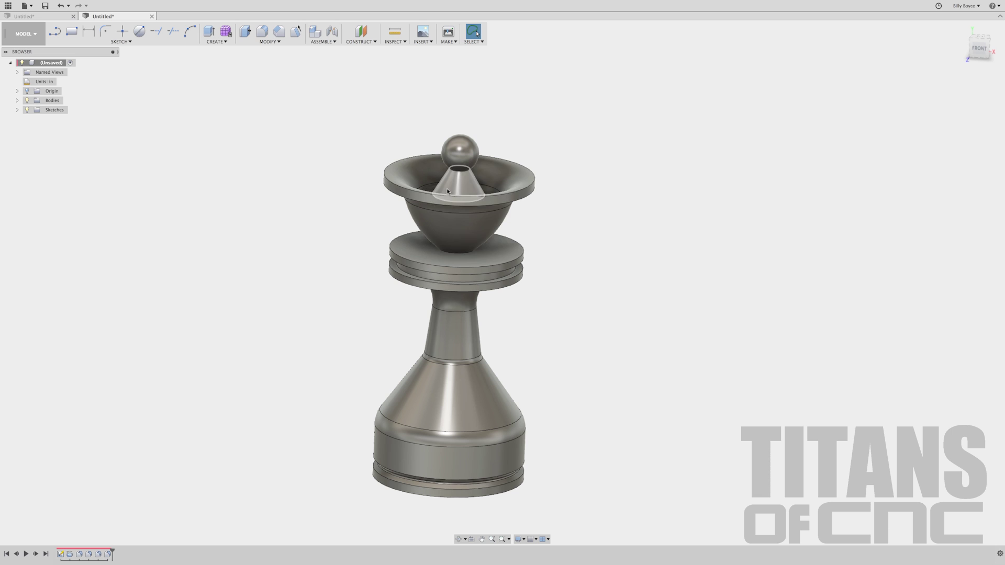
key("f")
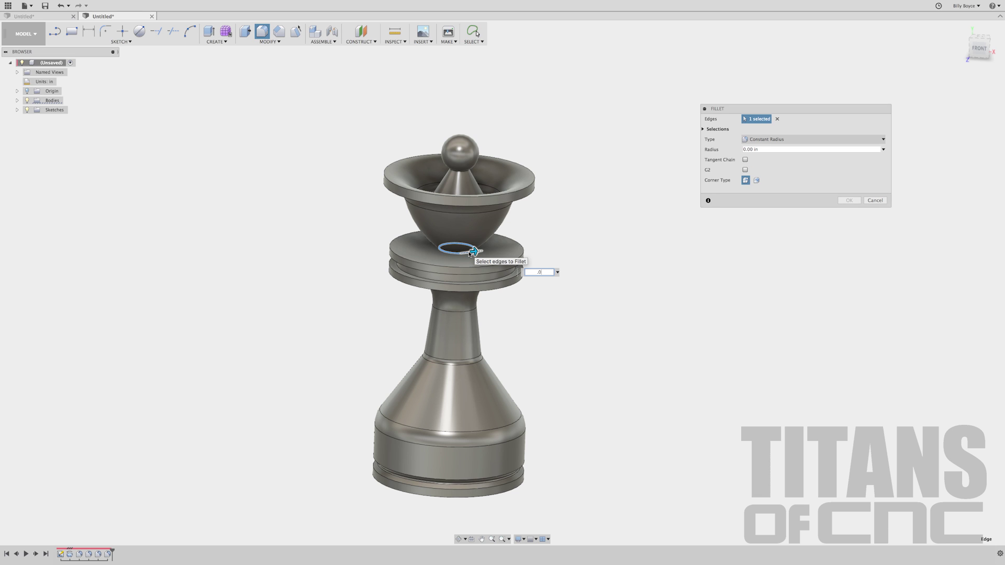
type("5")
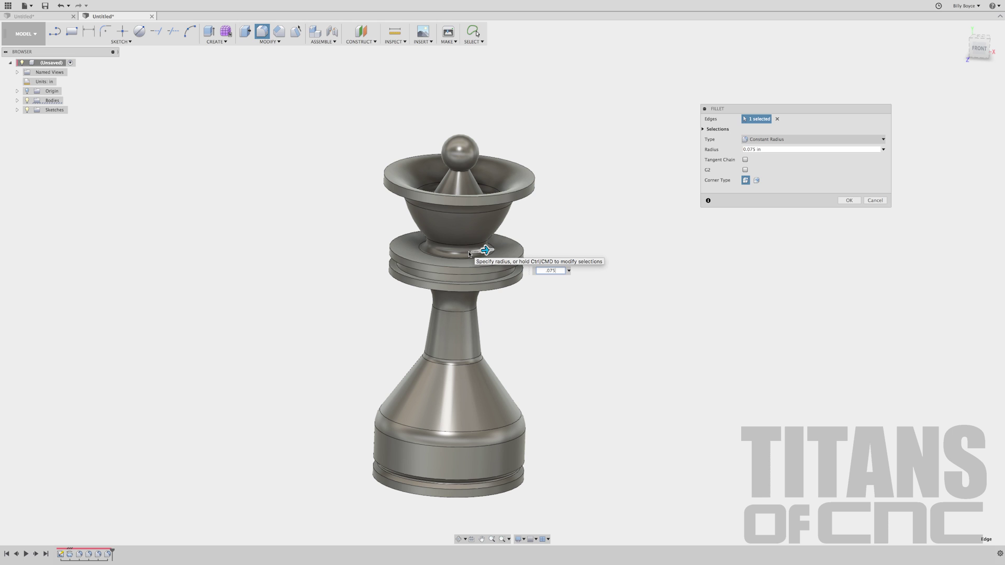
key("Return")
Step: Fillet the edge between the ball and the small cone beneath it with a constant radius of 0.05 in
middle_click_drag(470, 254, 457, 165, "shift")
key("f")
left_click(457, 166)
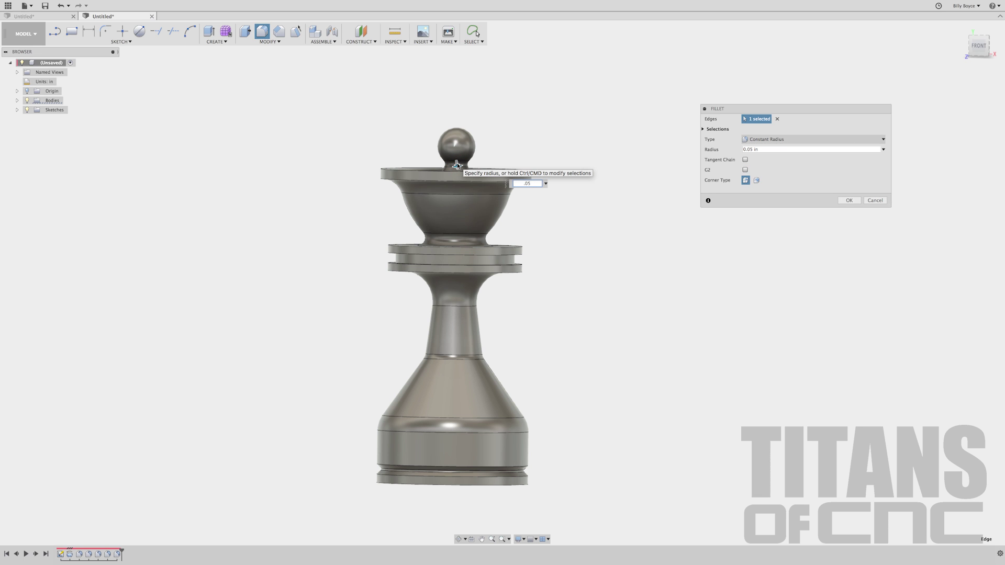
key("Return")
Step: Fillet the lower edge of the cup's outer rim with a constant radius of 0.01 in
scroll(388, 156, "up", 5)
key("f")
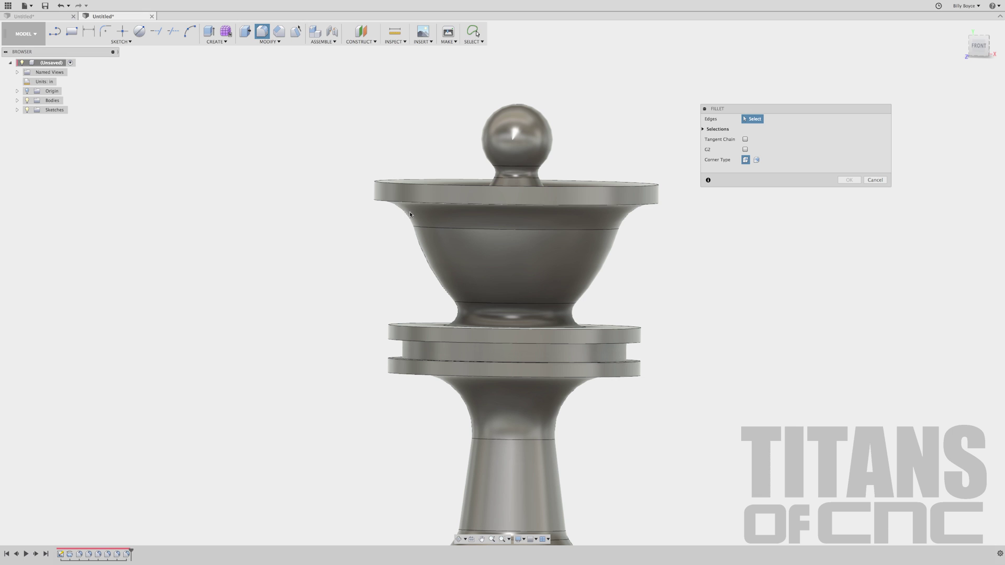
left_click(406, 200)
type(".01")
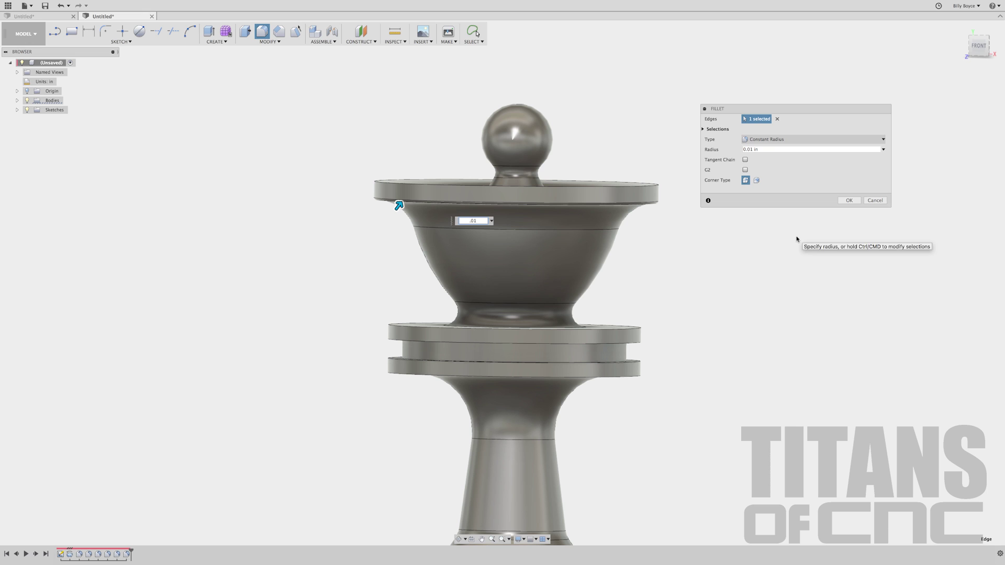
left_click(874, 201)
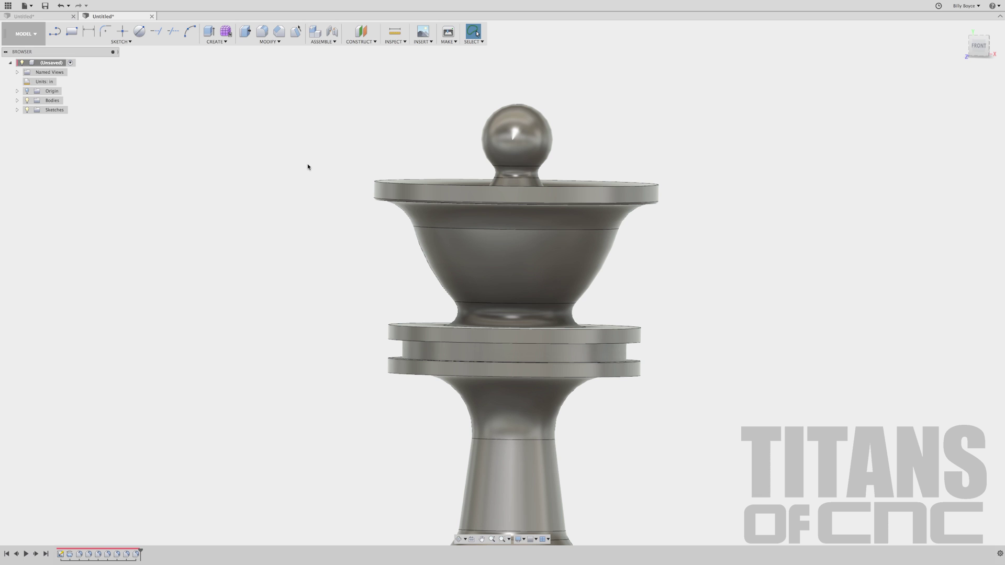
Step: Chamfer the upper and lower outer edges of both collar discs with one equal distance
left_click(274, 43)
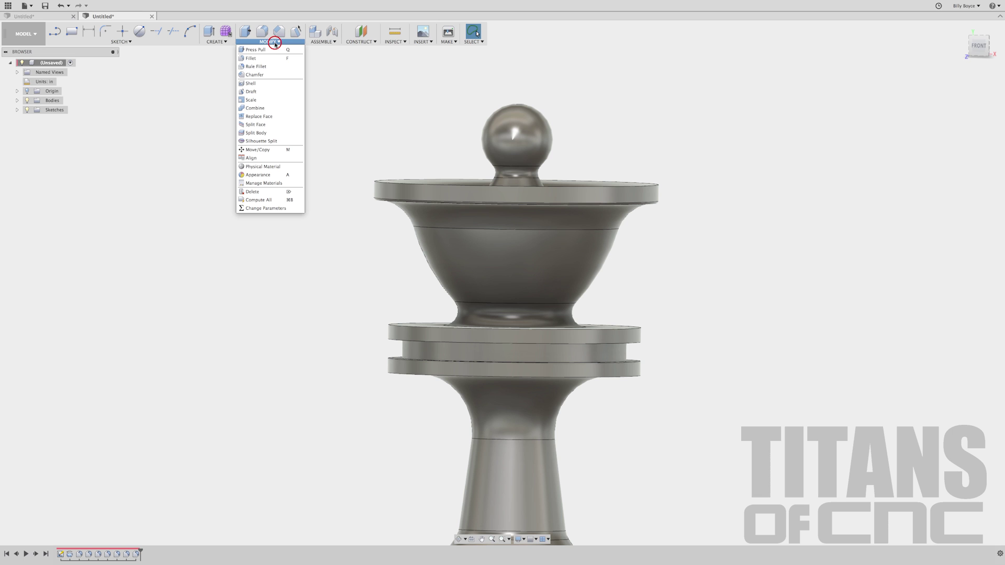
left_click(270, 74)
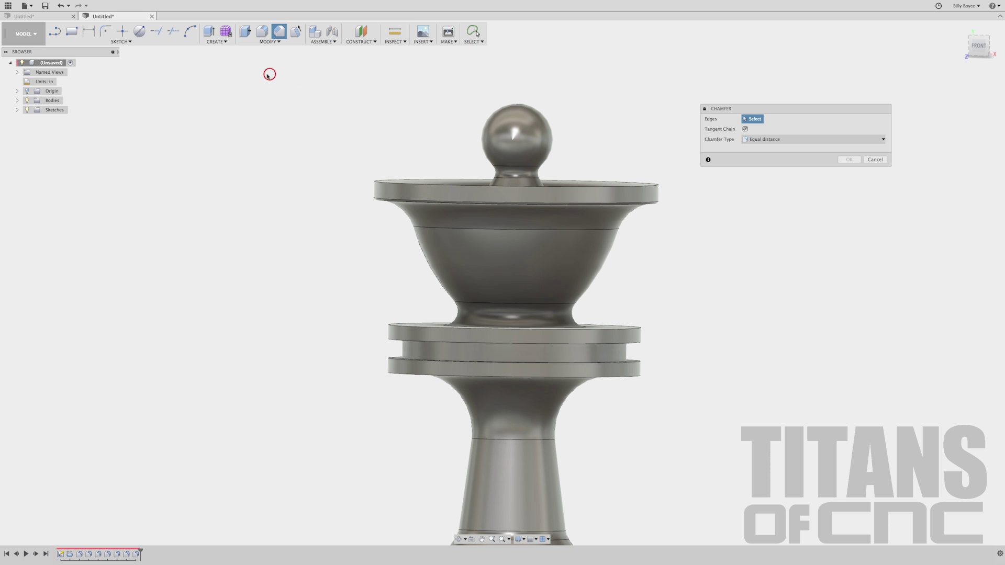
left_click(386, 190)
middle_click_drag(385, 190, 395, 312, "shift")
left_click(395, 311)
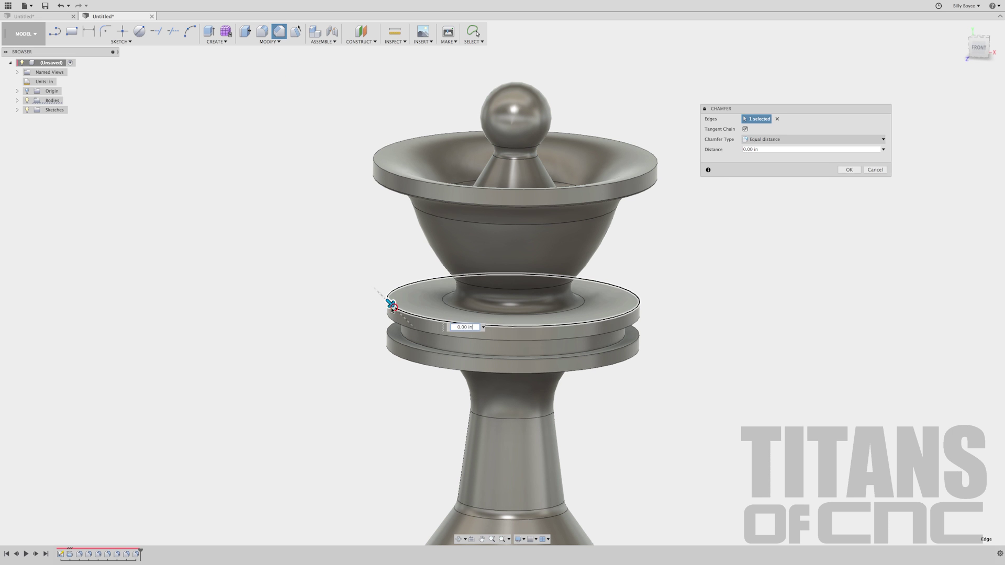
left_click(389, 320)
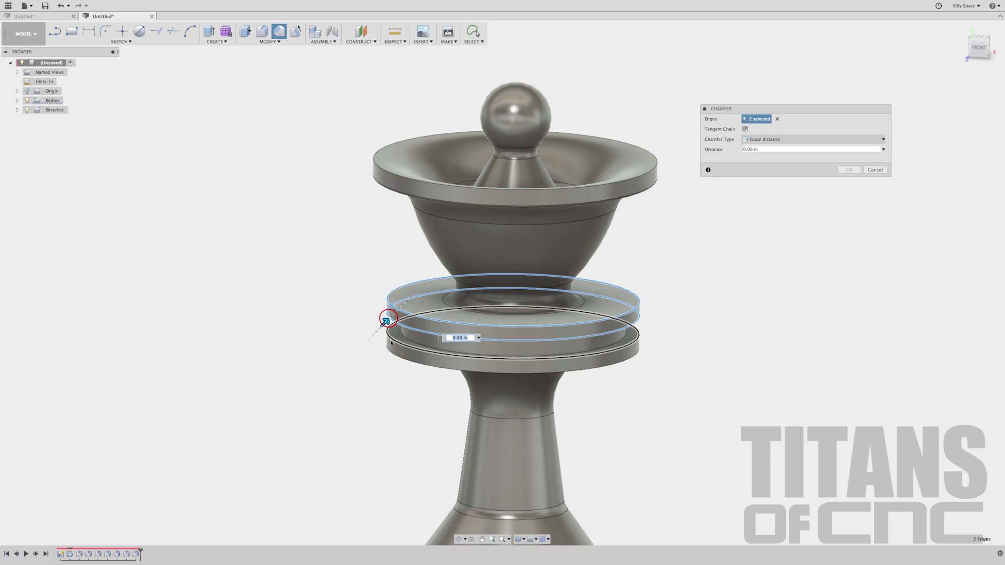
left_click(390, 340)
left_click(387, 349)
type("0")
key("Return")
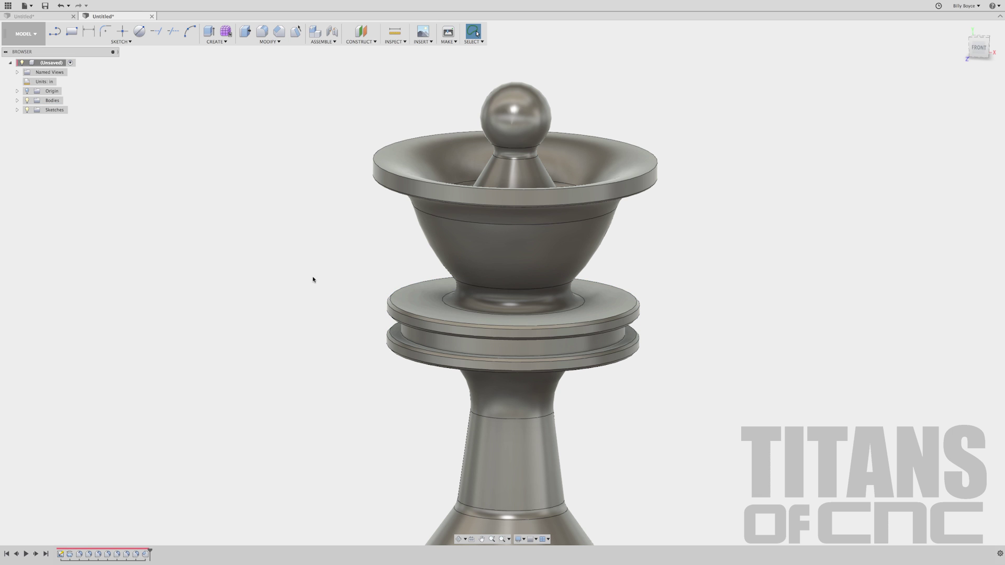
Step: Create a construction plane offset -3.10 in from the base's bottom face, near the cup's rim
middle_click_drag(314, 276, 313, 276, "shift")
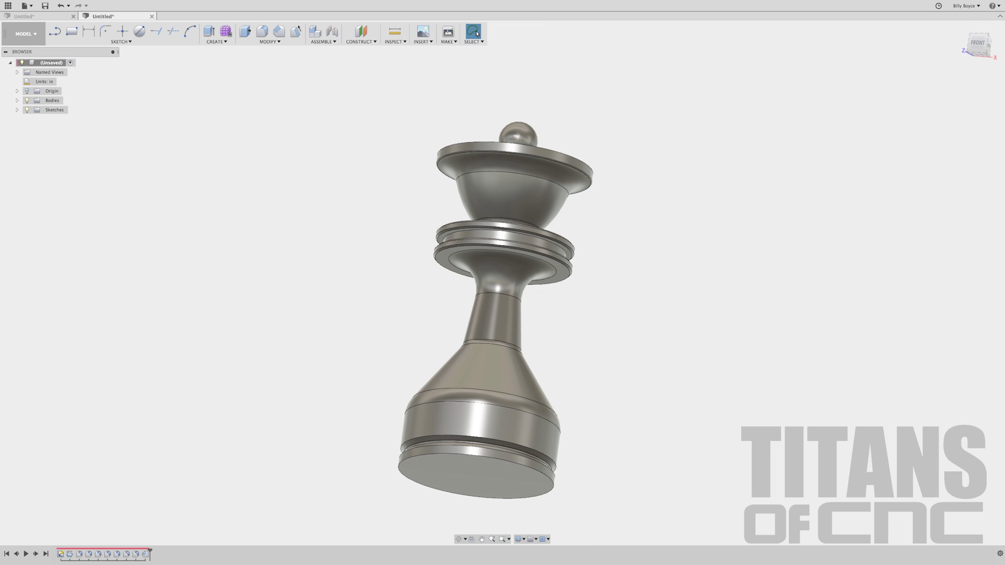
middle_click_drag(412, 243, 724, 219, "shift")
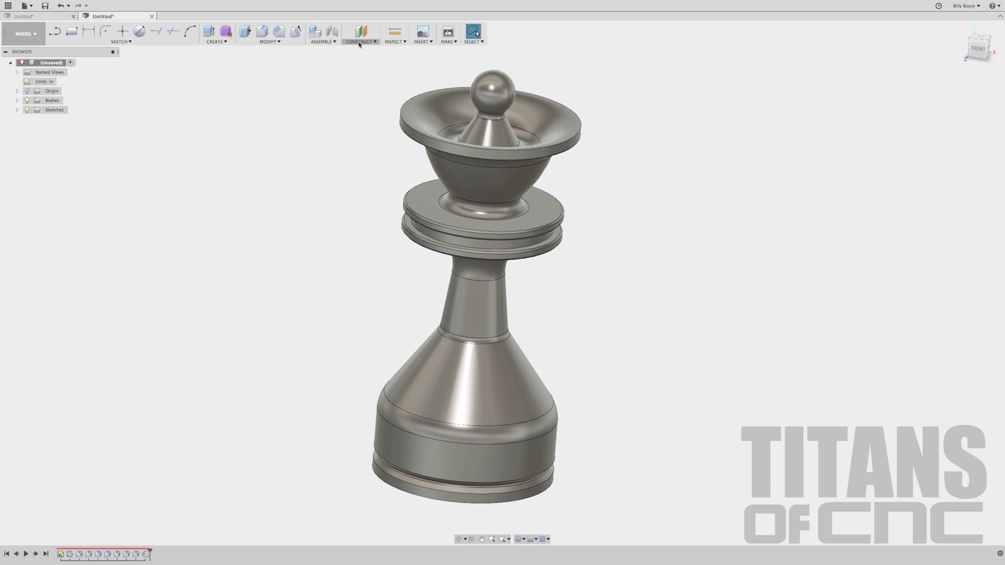
left_click(359, 42)
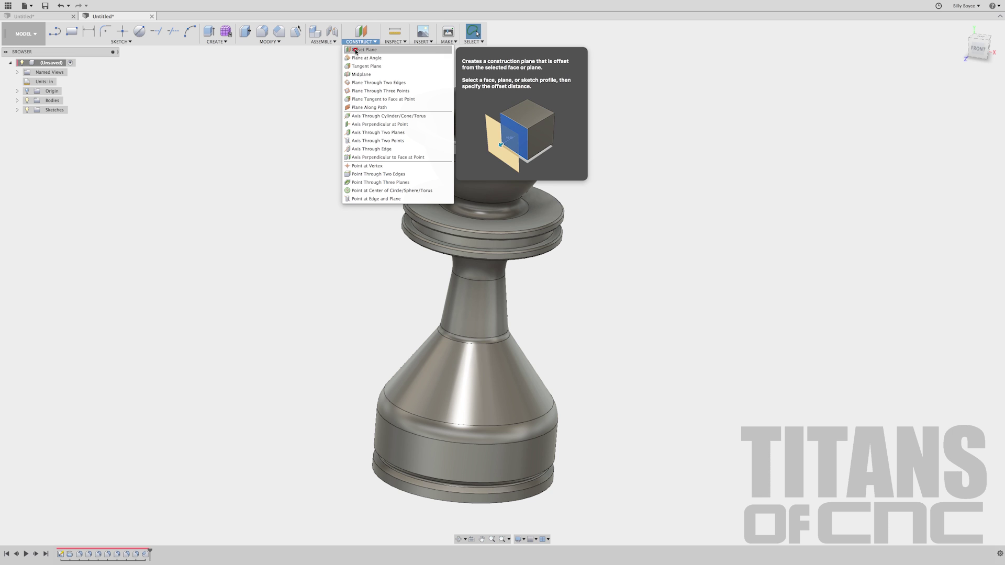
left_click(356, 50)
middle_click_drag(370, 140, 480, 444, "shift")
left_click(508, 402)
left_click_drag(479, 444, 467, 147)
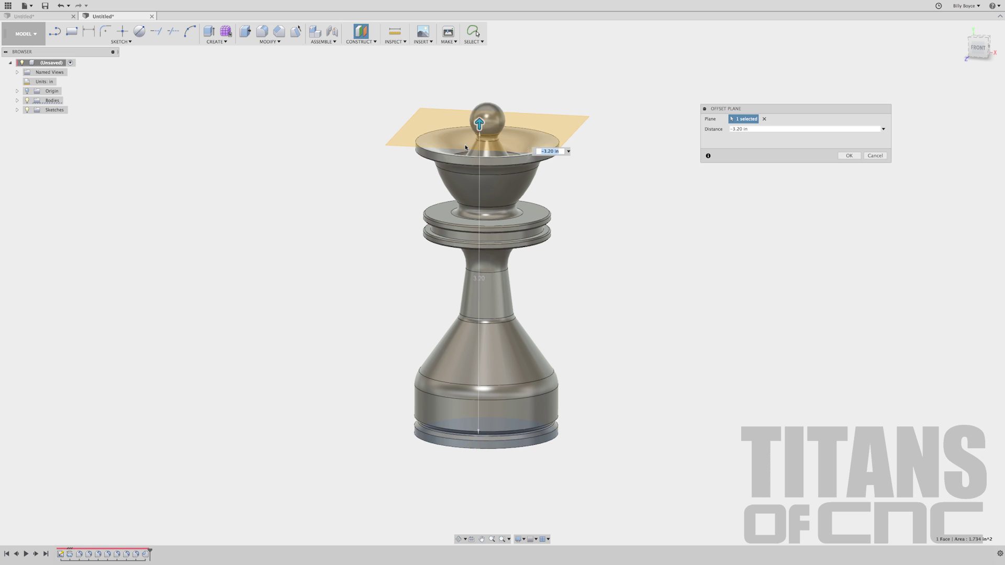
scroll(523, 144, "up", 3)
left_click(737, 128)
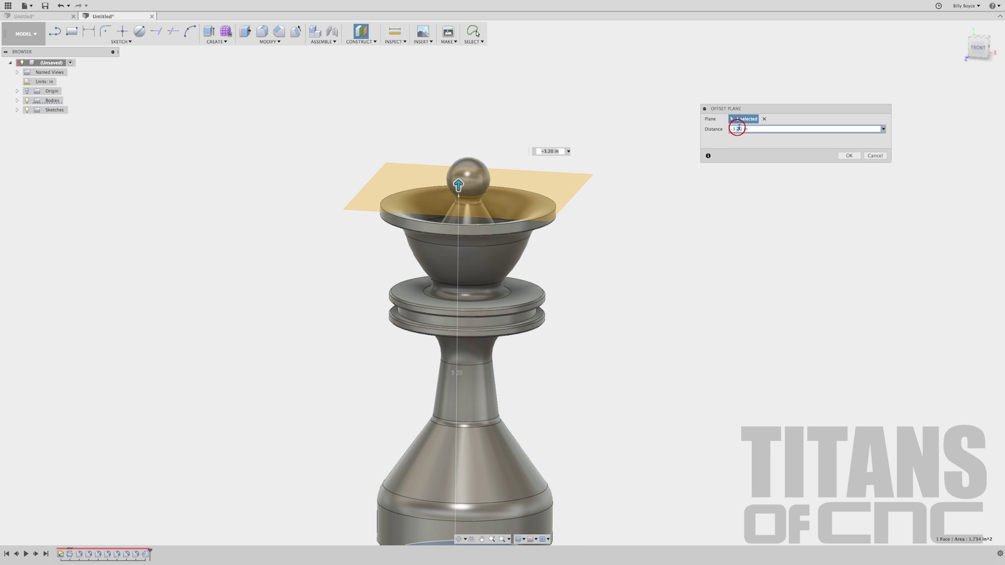
key("BackSpace")
type("1")
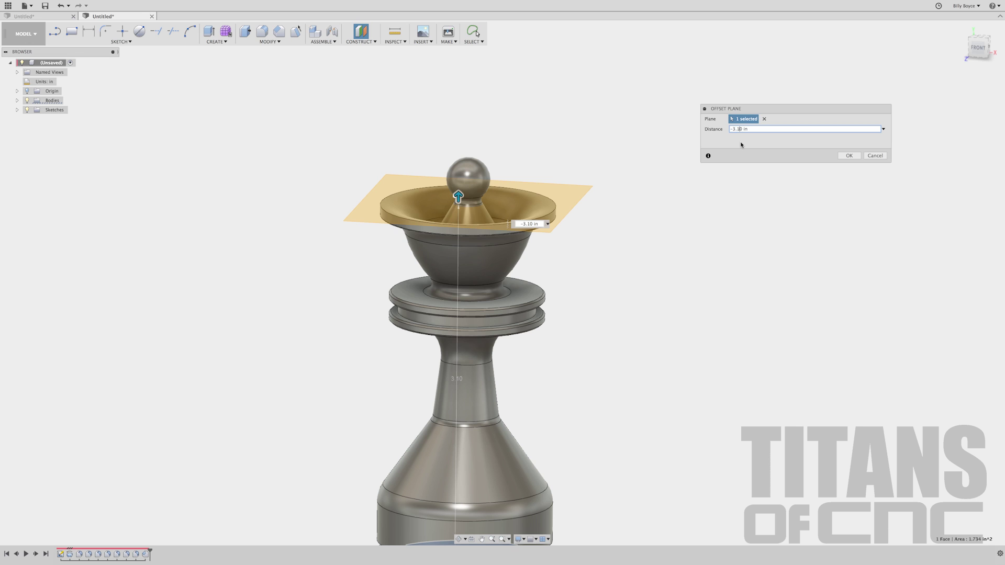
key("Return")
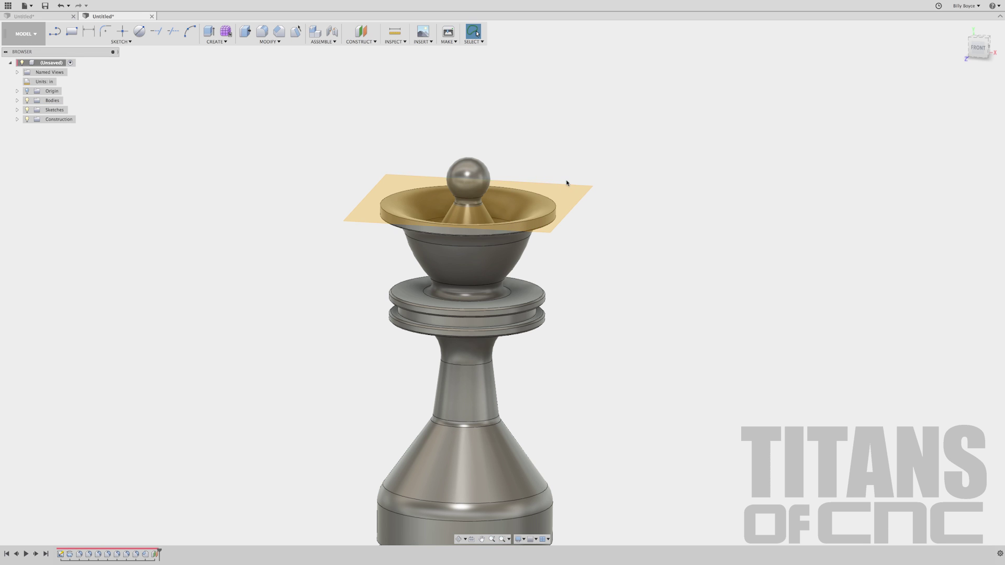
Step: On the offset plane, sketch a 0.375 in diameter circle centered on the horizontal axis, about 1 in from the piece's center
left_click(685, 170)
left_click(290, 138)
left_click(125, 42)
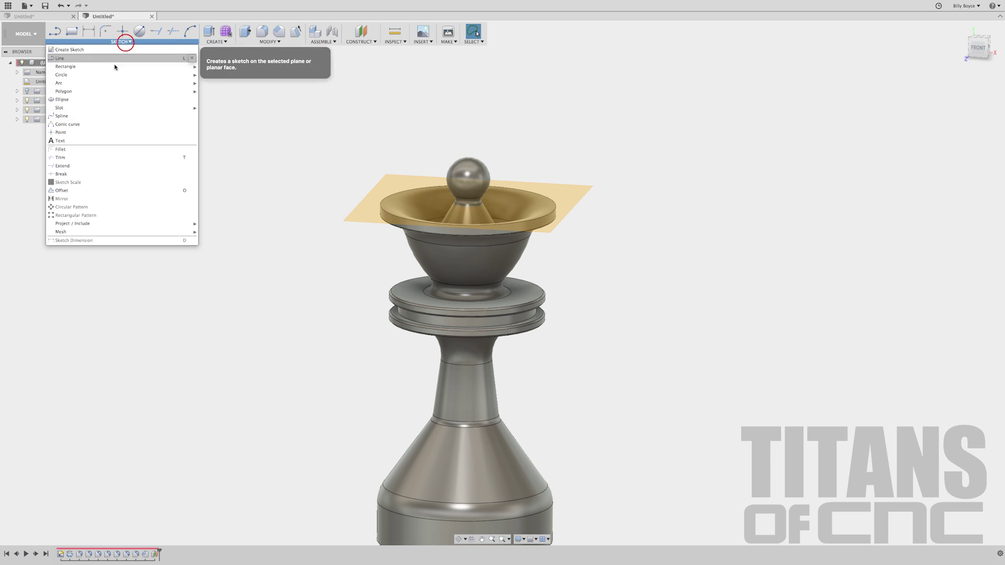
mouse_move(113, 77)
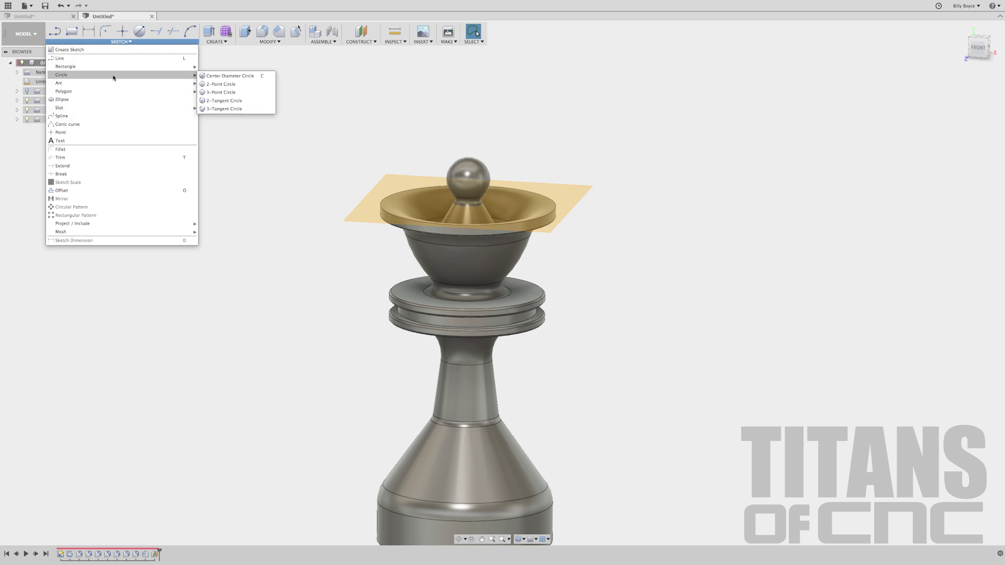
left_click(216, 78)
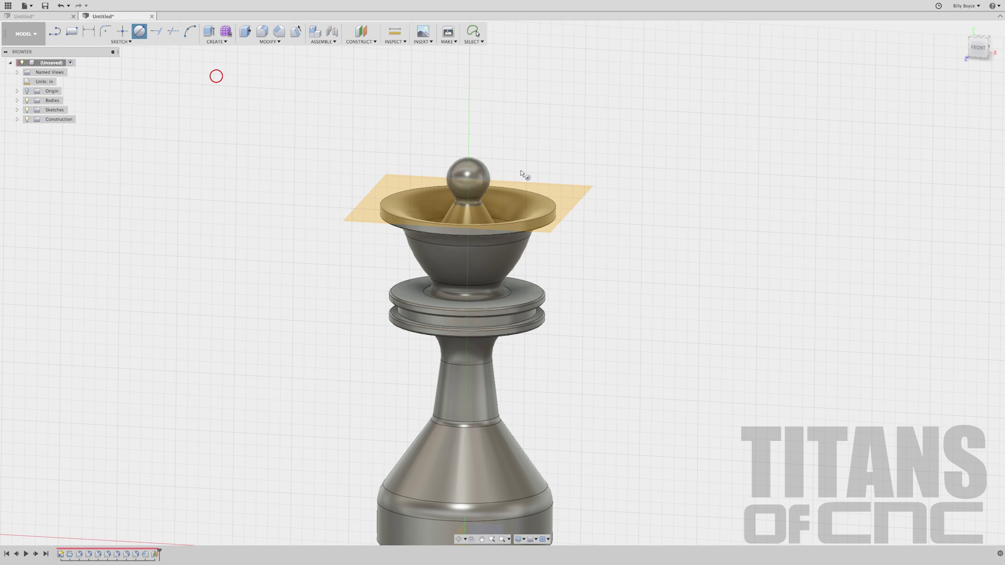
left_click(566, 195)
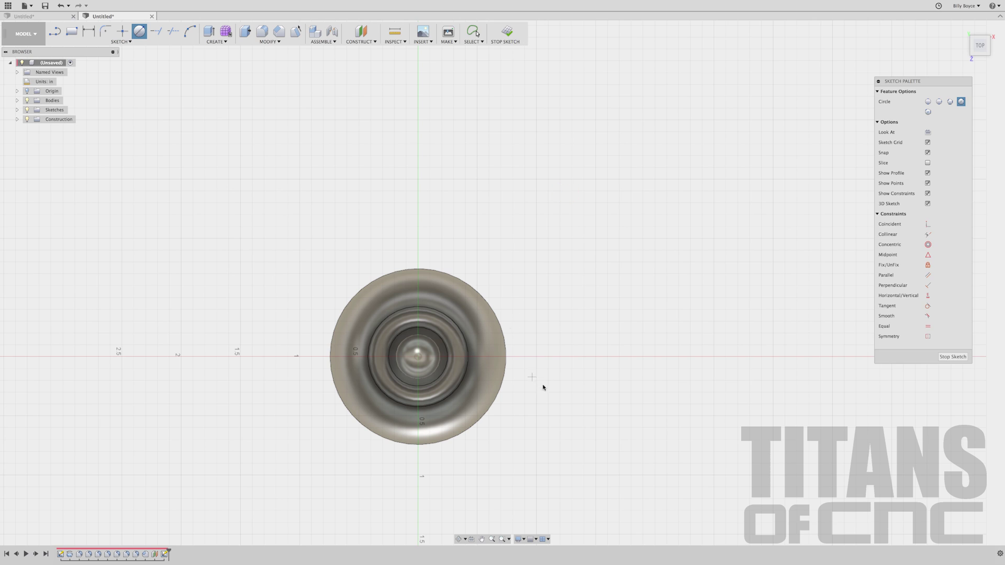
left_click(536, 357)
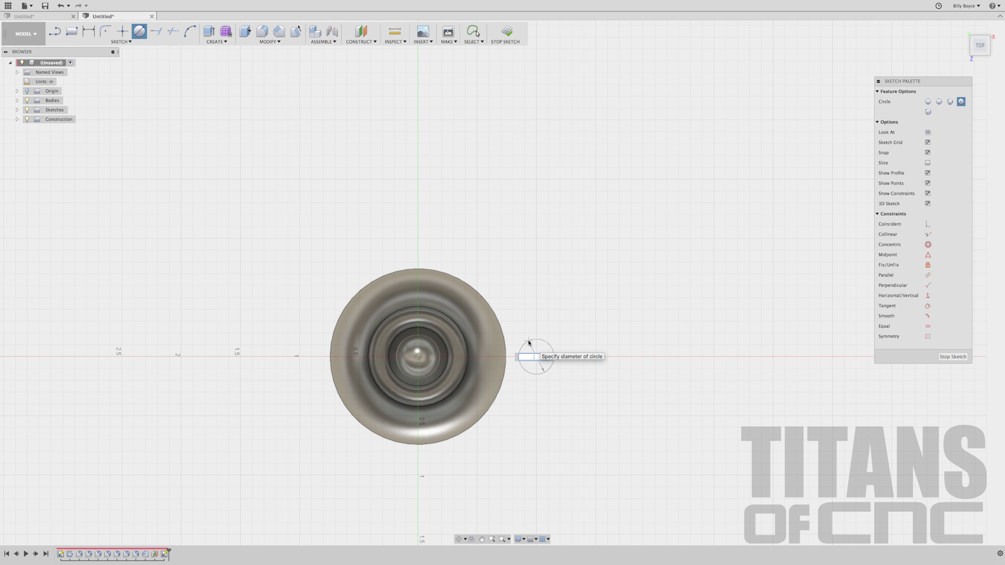
type(".3750")
key("Return")
key("Escape")
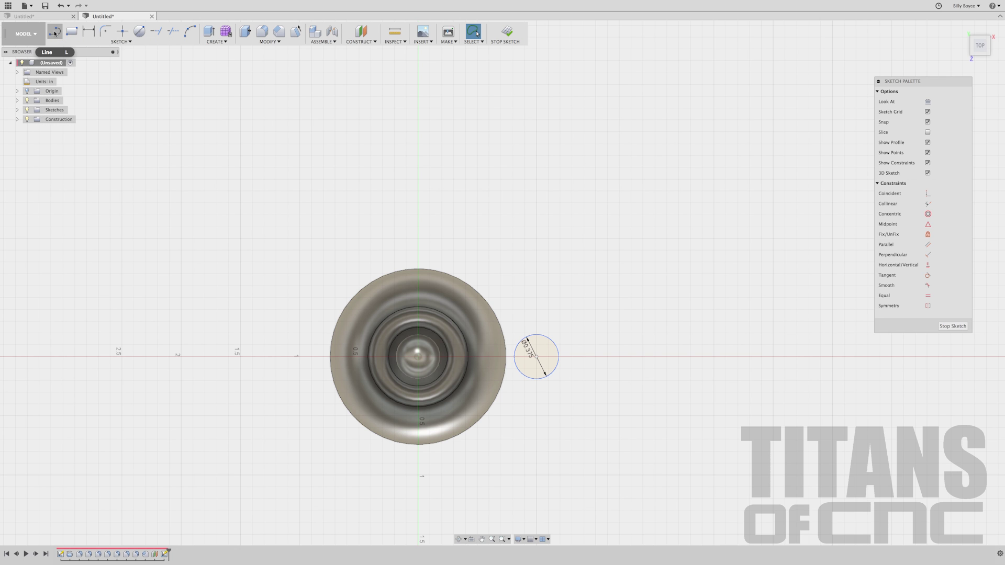
Step: Draw a horizontal line from the piece's center through the circle's center to a point beyond the circle
left_click(123, 42)
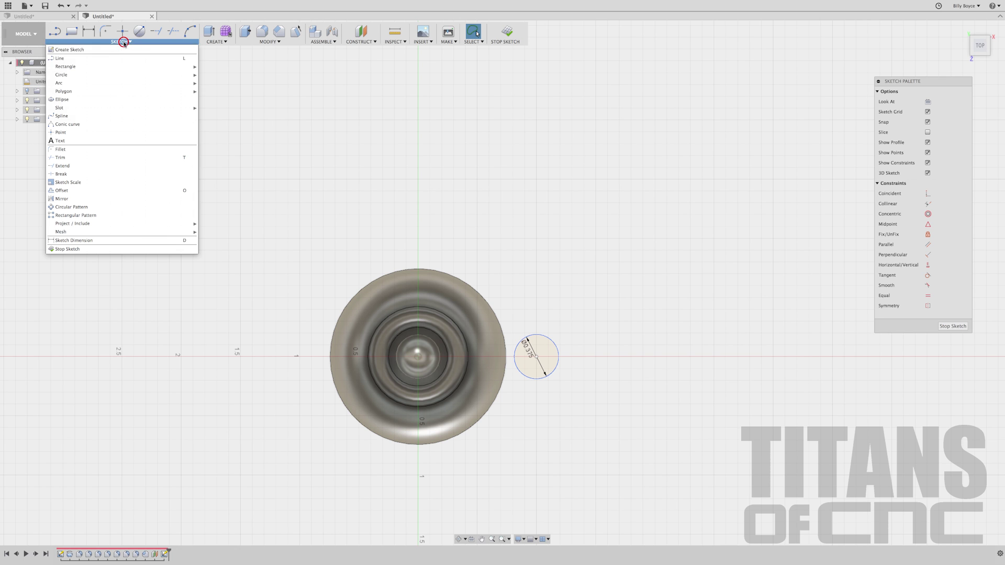
left_click(103, 58)
left_click(419, 358)
left_click(610, 357)
key("Escape")
scroll(551, 360, "up", 3)
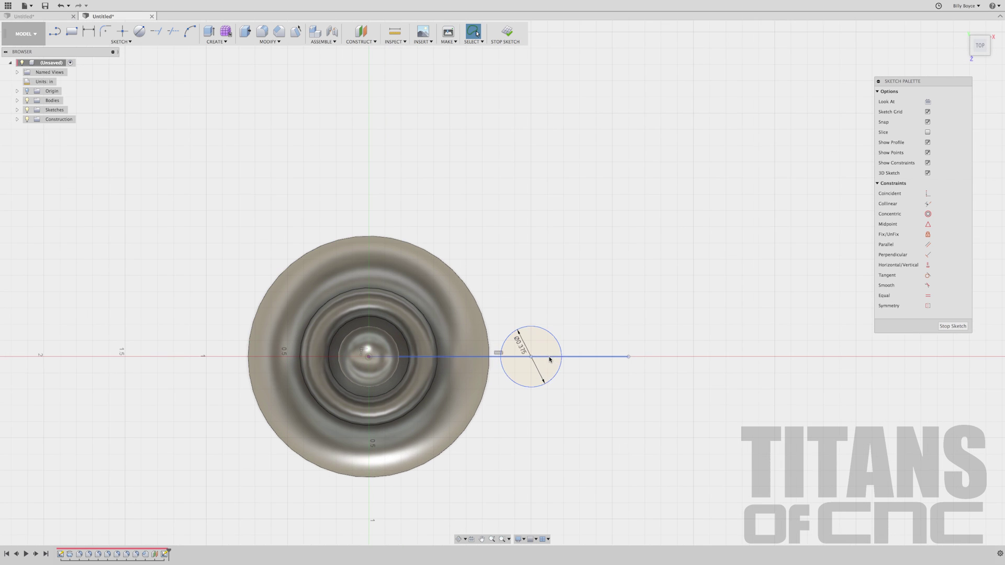
Step: Dimension the circle's center horizontally from the piece's center and set the distance to 0.66 in
scroll(551, 359, "up", 2)
left_click(525, 357)
mouse_move(524, 357)
left_mouse_down()
mouse_move(532, 329)
mouse_move(532, 359)
left_mouse_up()
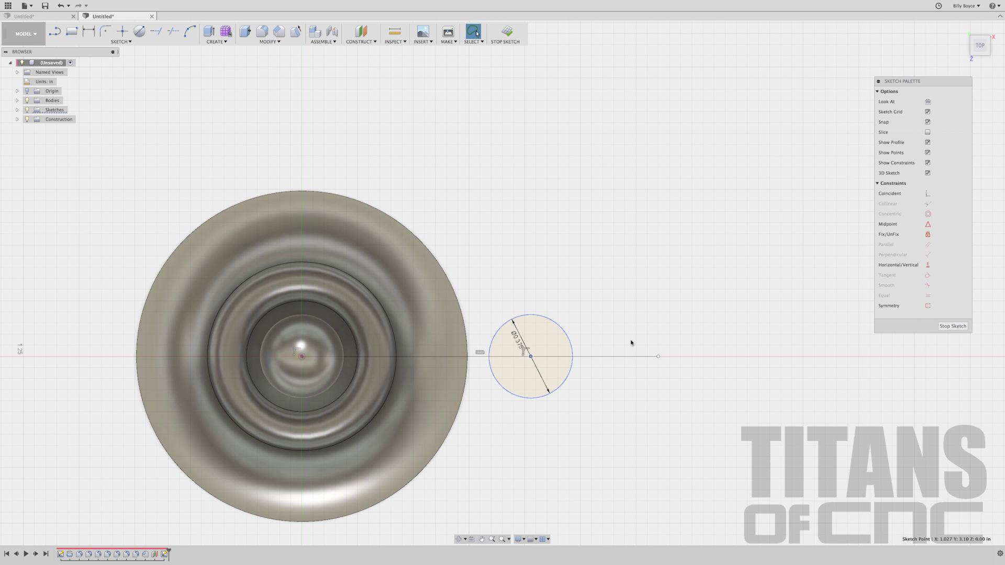
key("r")
left_click(301, 357, "shift")
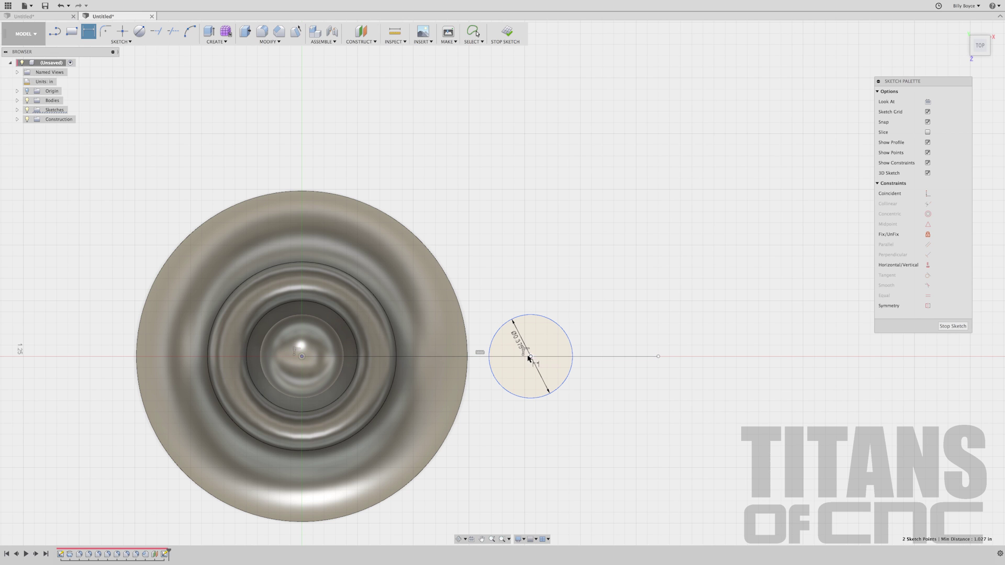
left_click(459, 213)
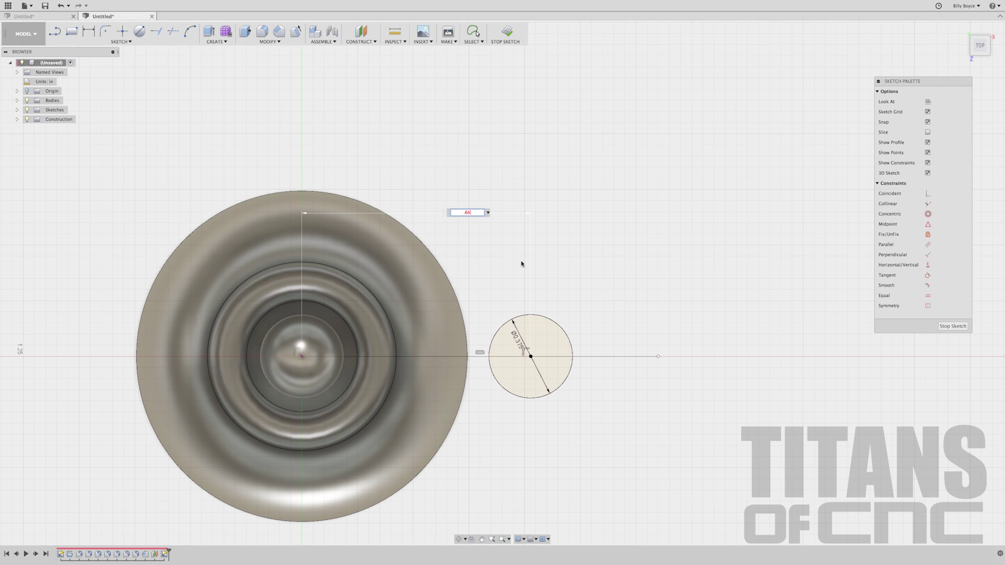
key("Return")
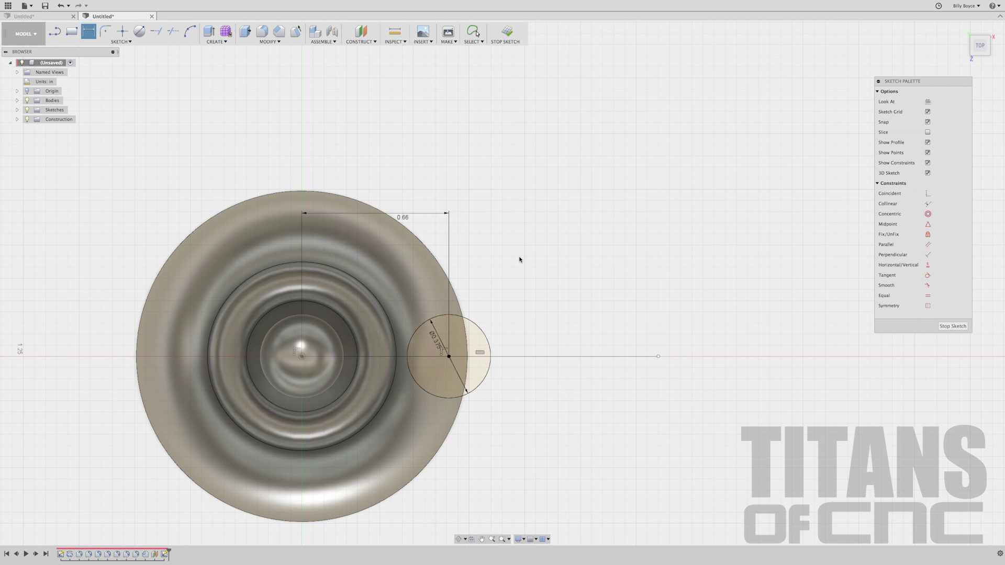
Step: Extrude both halves of the circle profile 0.5 in as a cut through the cup's rim
right_click(538, 246)
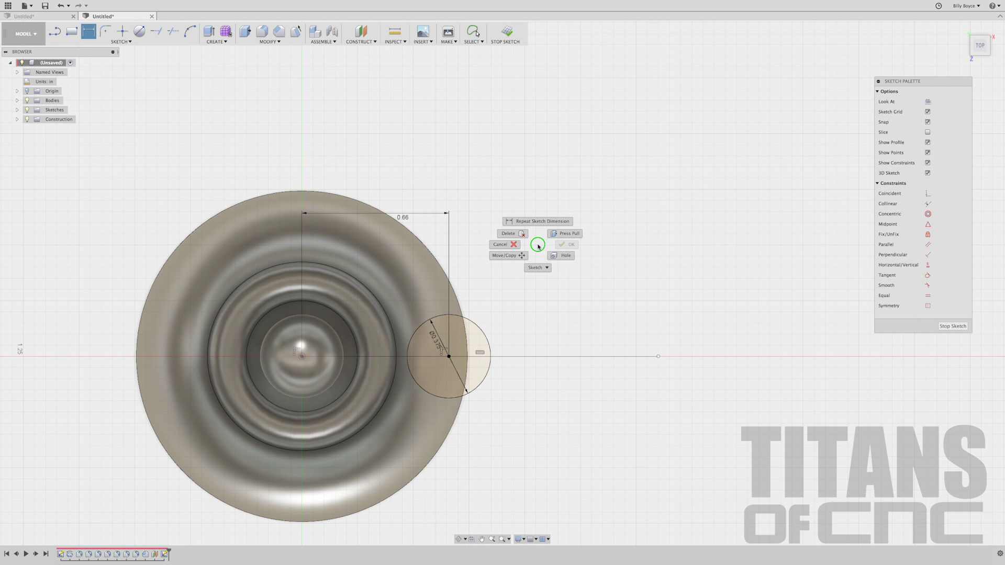
left_click(571, 233)
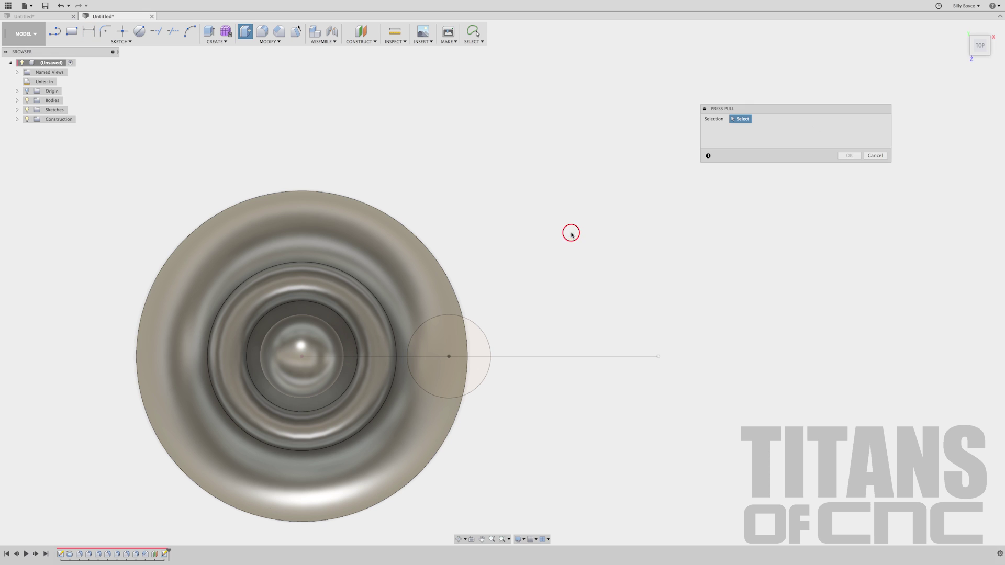
left_click(449, 341)
left_click(436, 369)
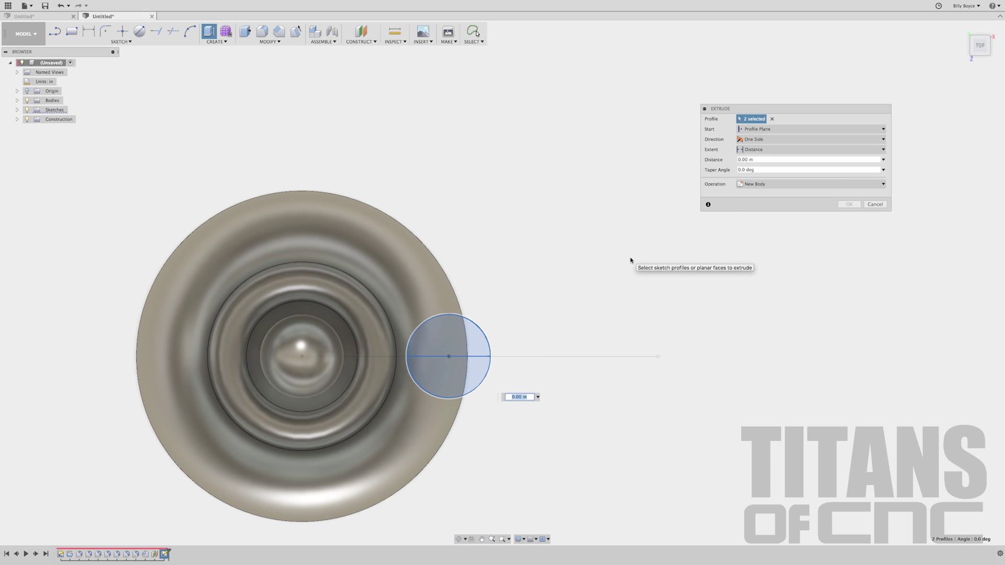
left_click(760, 186)
left_click(760, 185)
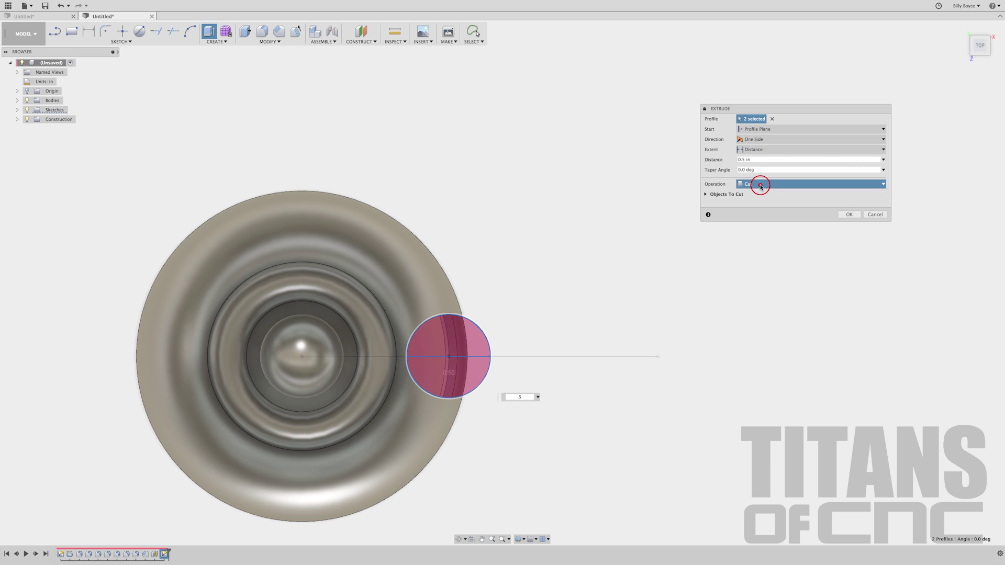
left_click(849, 214)
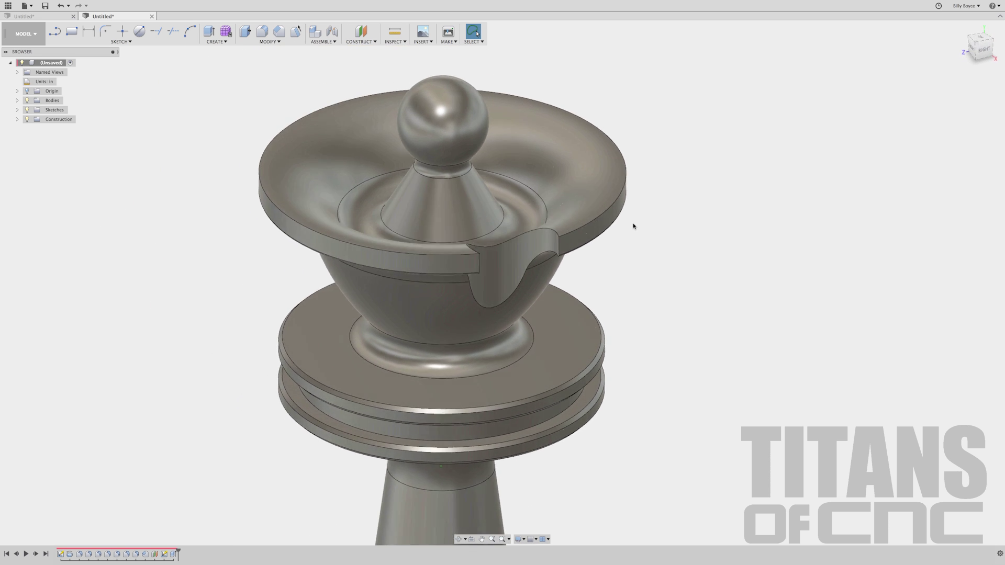
Step: Fillet the two vertical outer edges of the rim notch with a 0.025 in radius
left_click(265, 42)
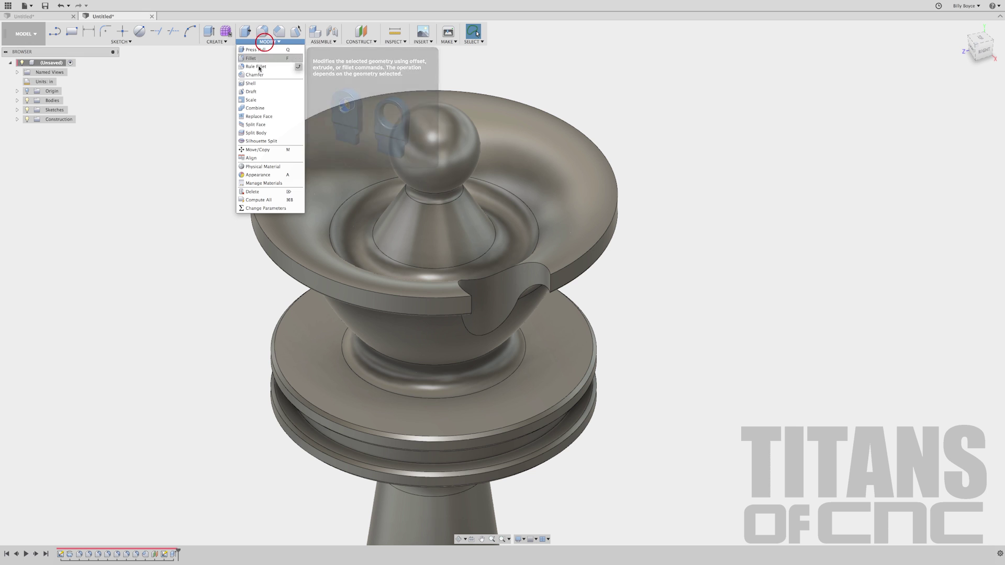
left_click(257, 58)
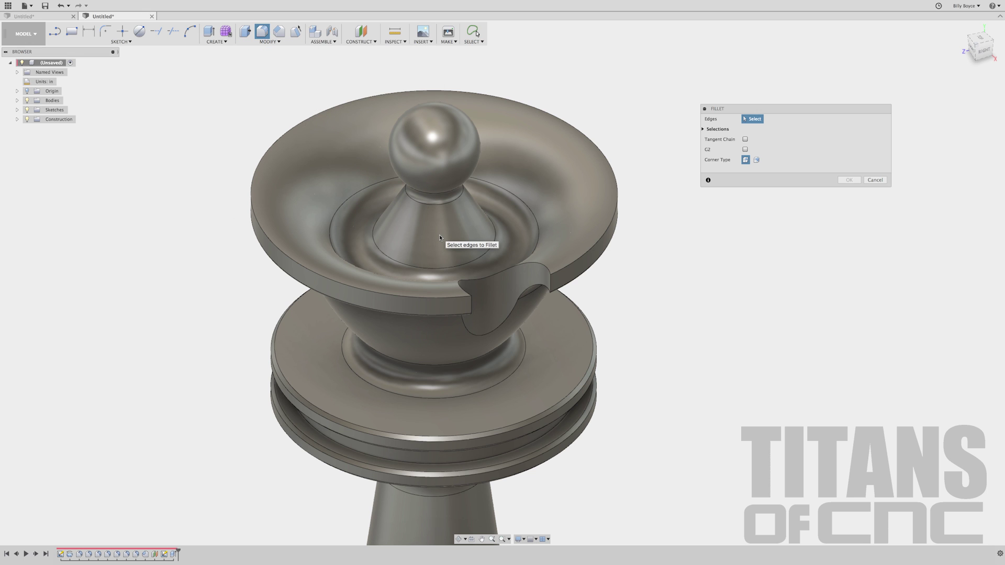
scroll(551, 284, "up", 5)
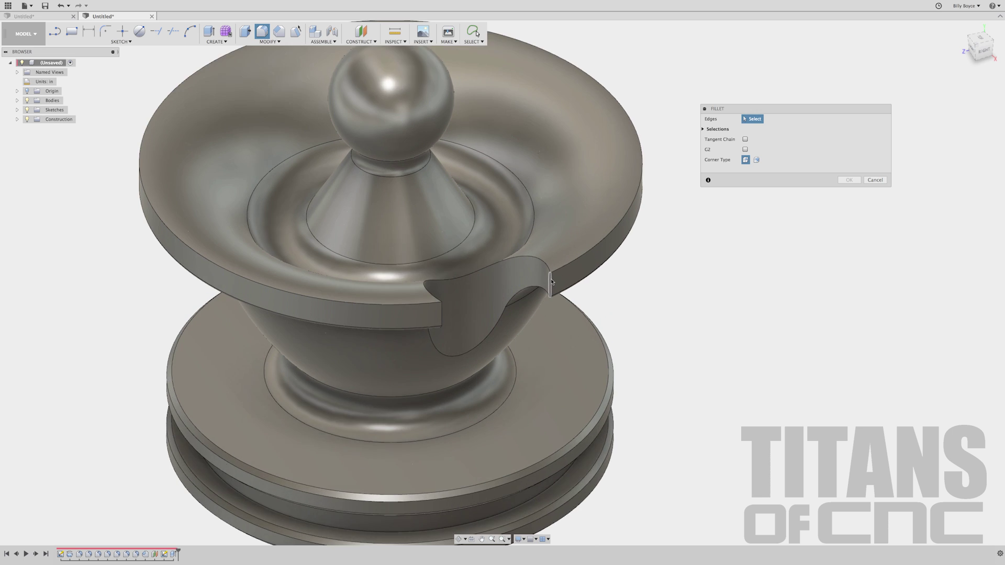
left_click(551, 285)
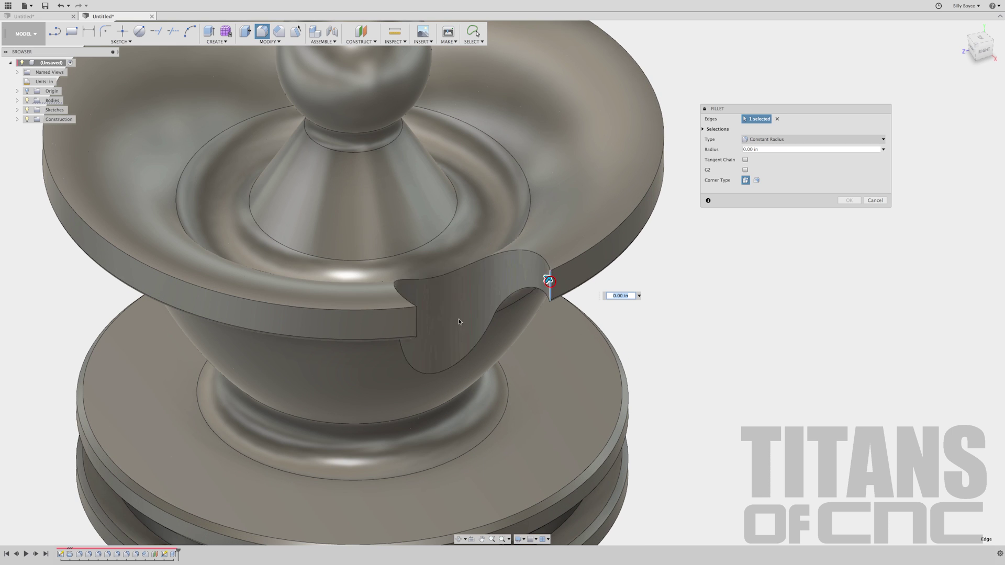
left_click(416, 317)
type(".025")
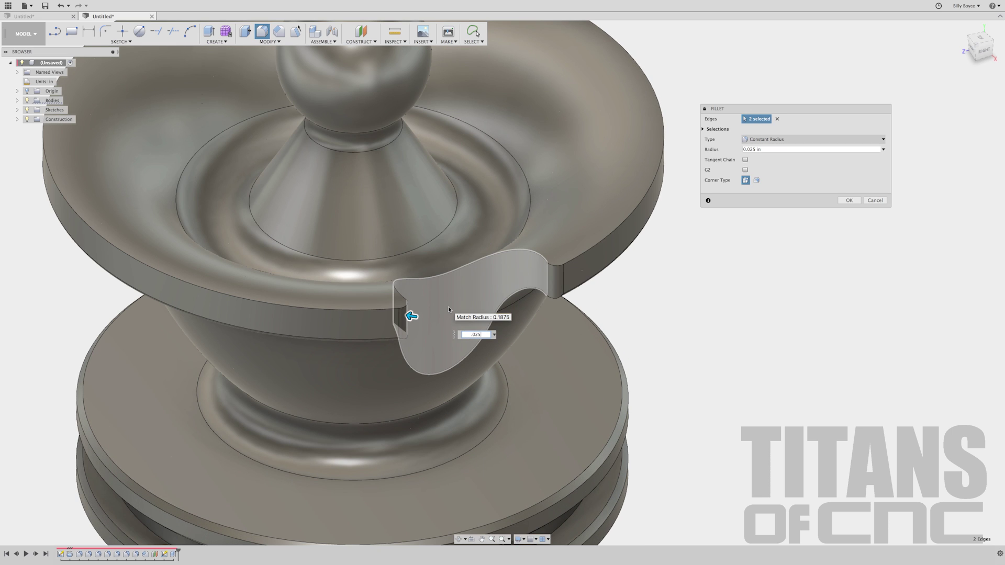
key("Return")
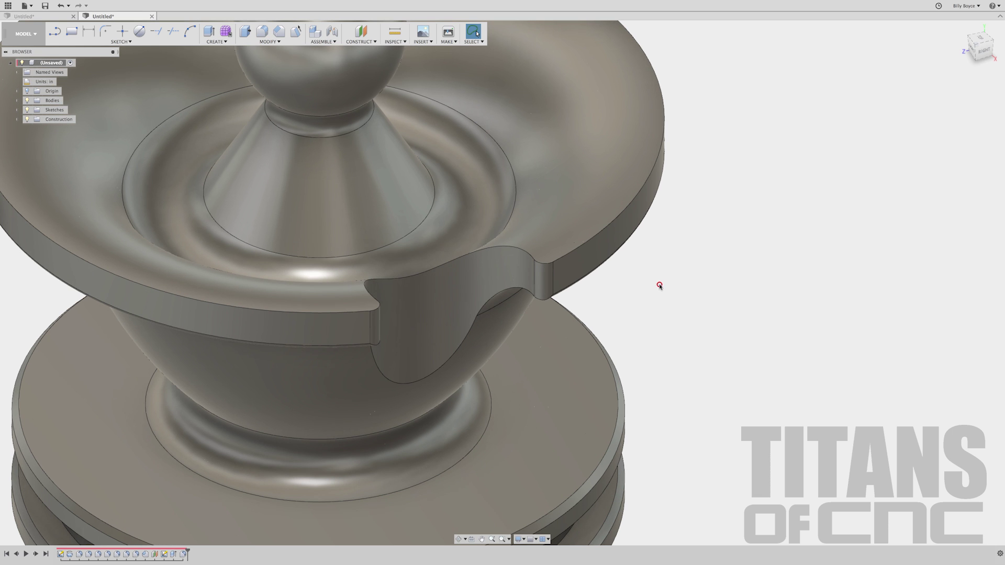
left_click(659, 284)
Step: Start a circular pattern of type Features with the notch cut and its edge fillet as the objects
scroll(441, 320, "down", 4)
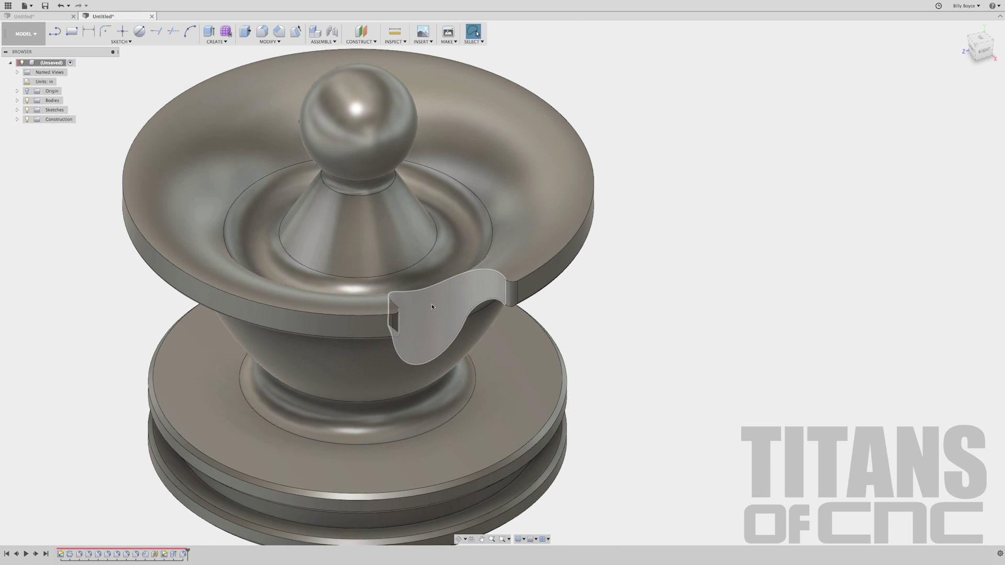
left_click(452, 295)
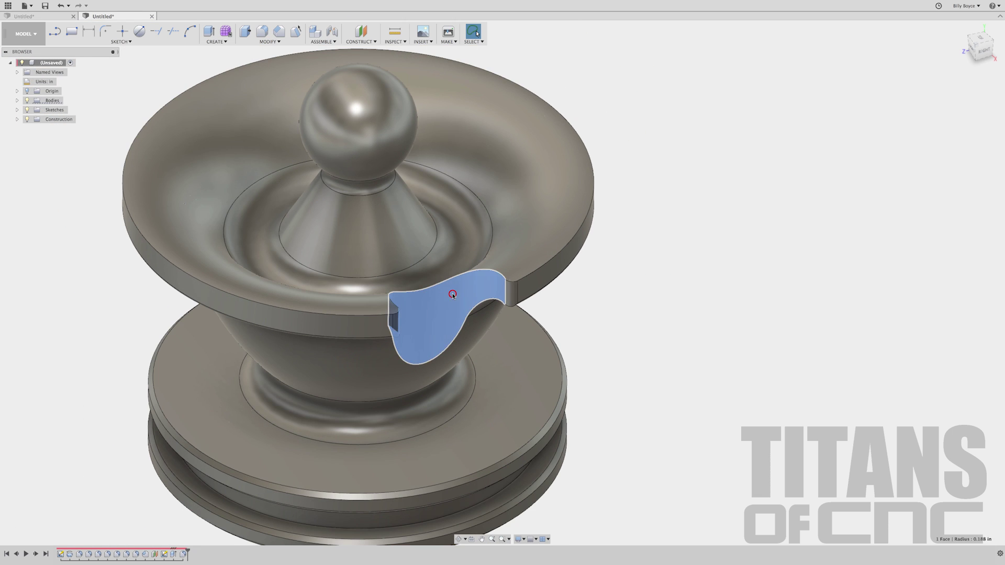
left_click(510, 295)
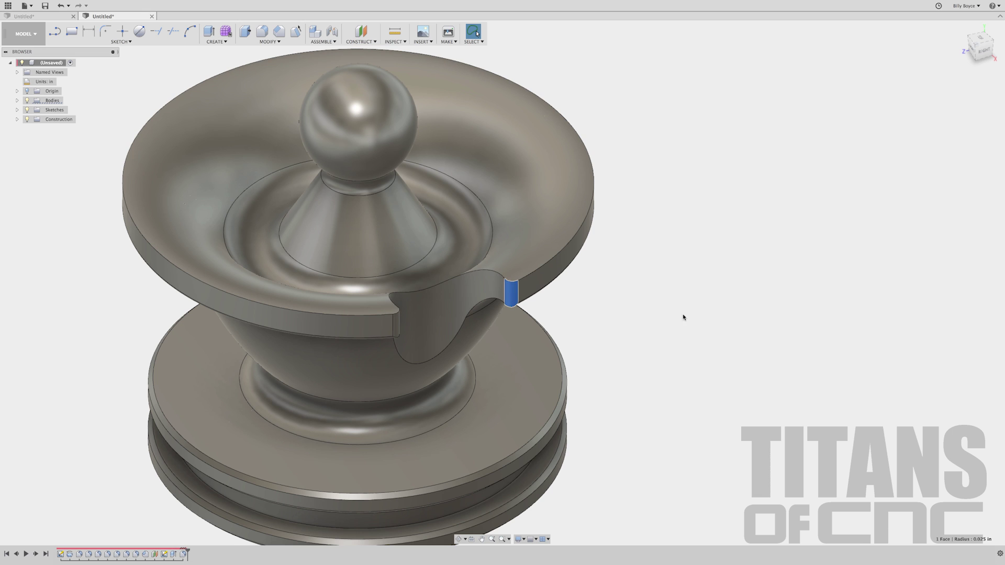
left_click(222, 42)
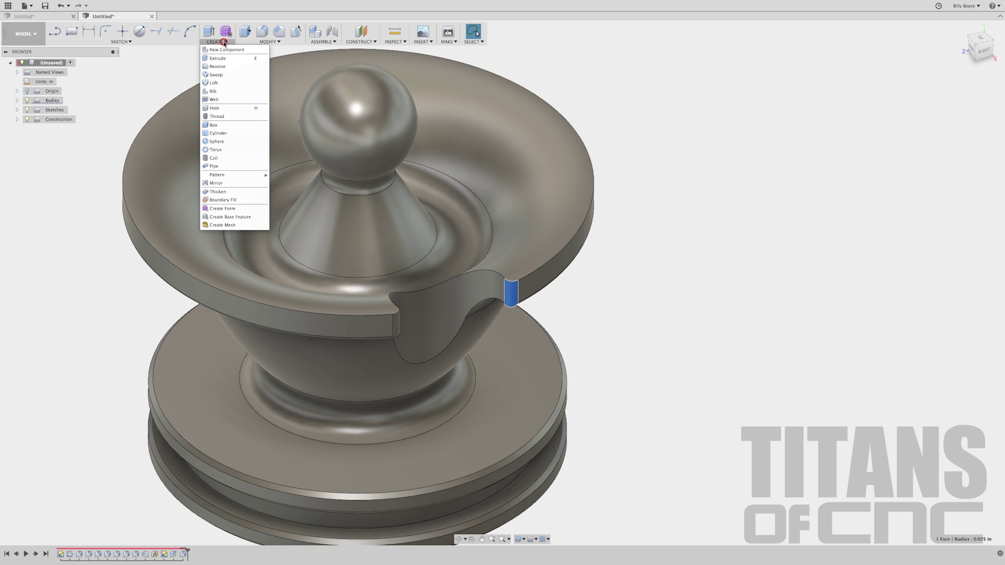
mouse_move(219, 176)
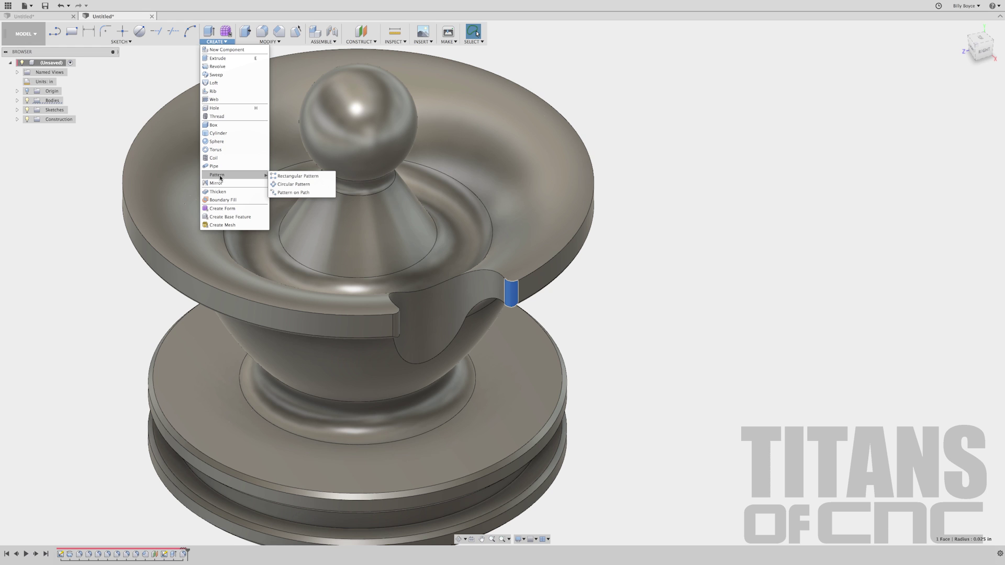
left_click(298, 185)
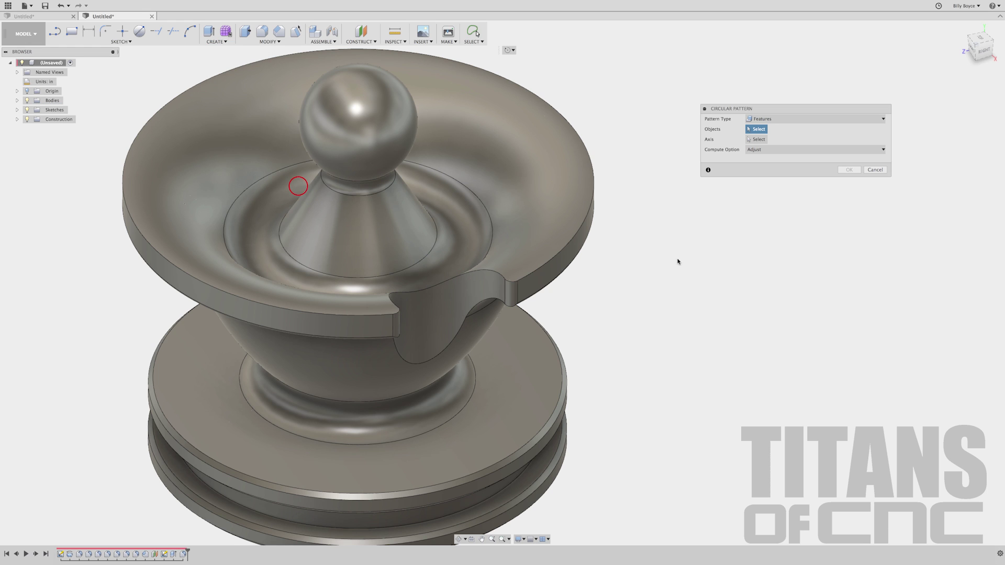
left_click(774, 119)
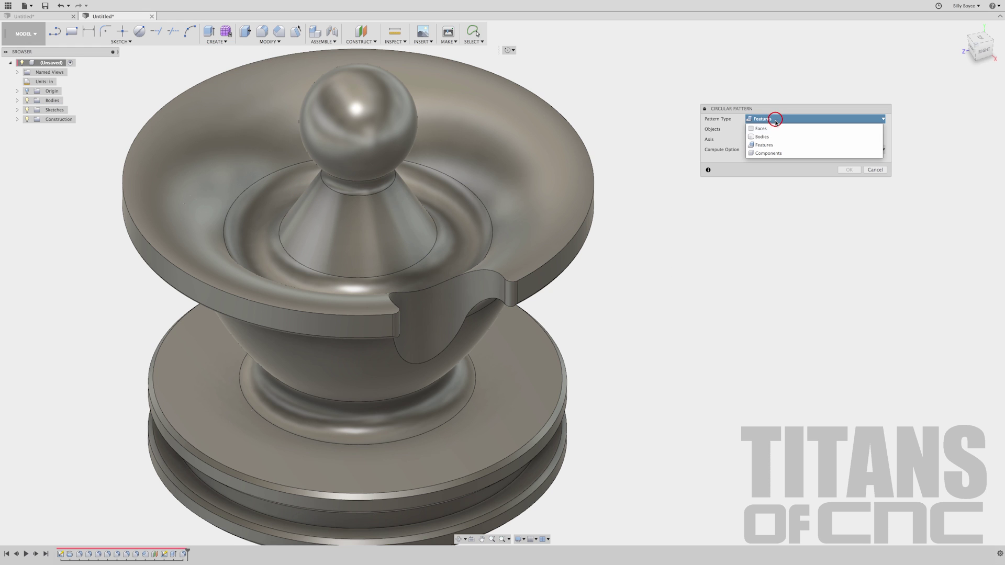
left_click(770, 145)
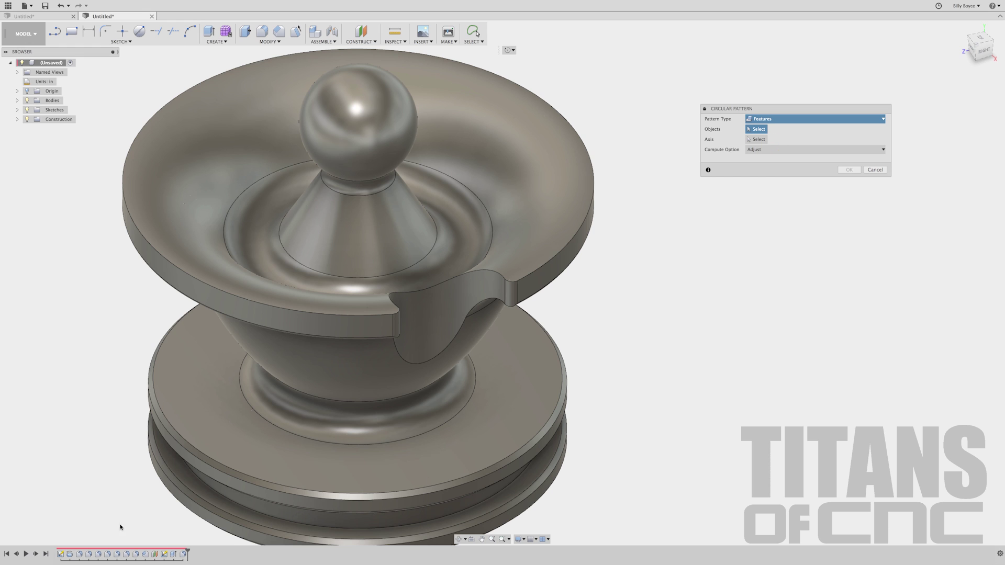
left_click(174, 554)
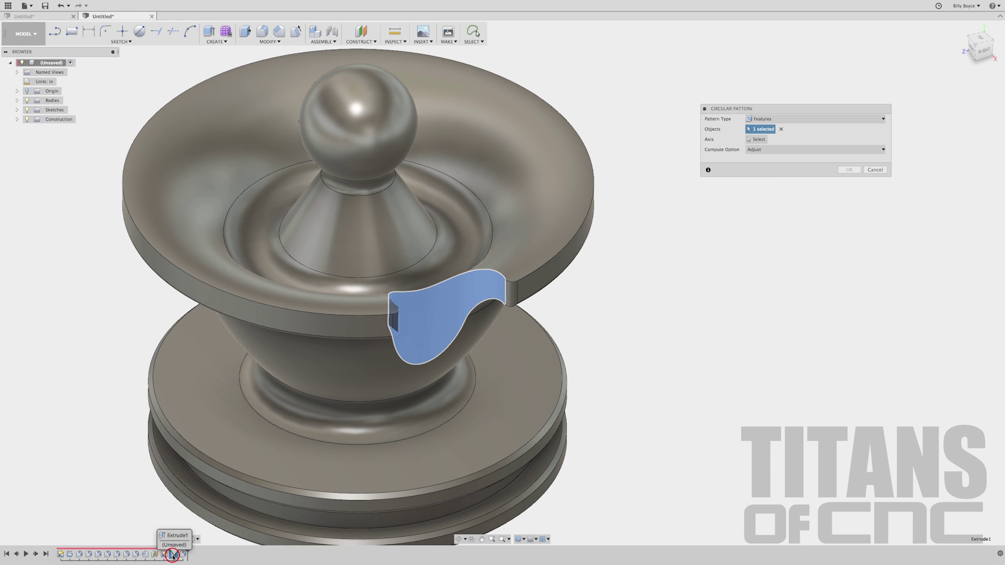
left_click(183, 553)
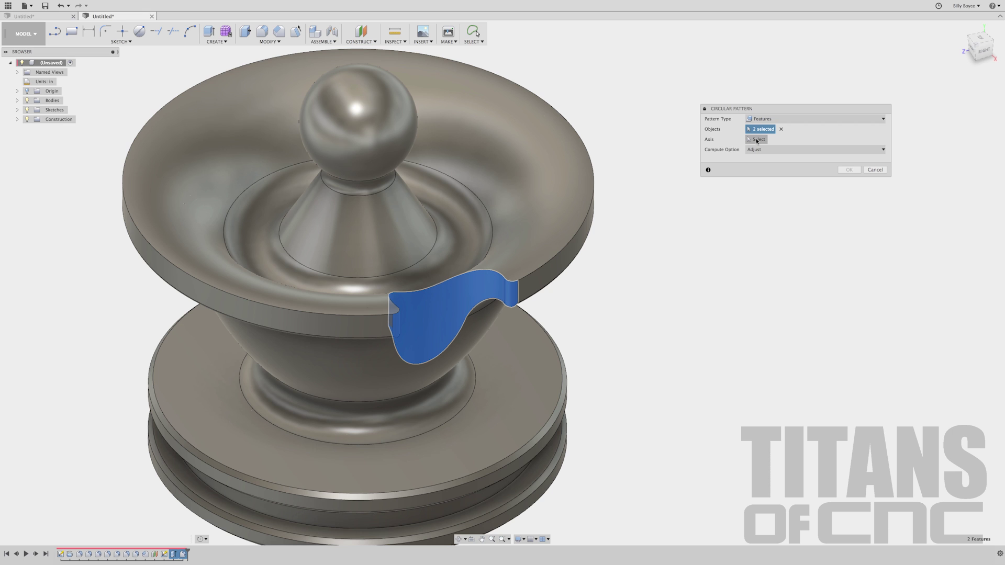
Step: Use the cup's circular rim edge as the pattern axis and create a full pattern with quantity 8
left_click(754, 140)
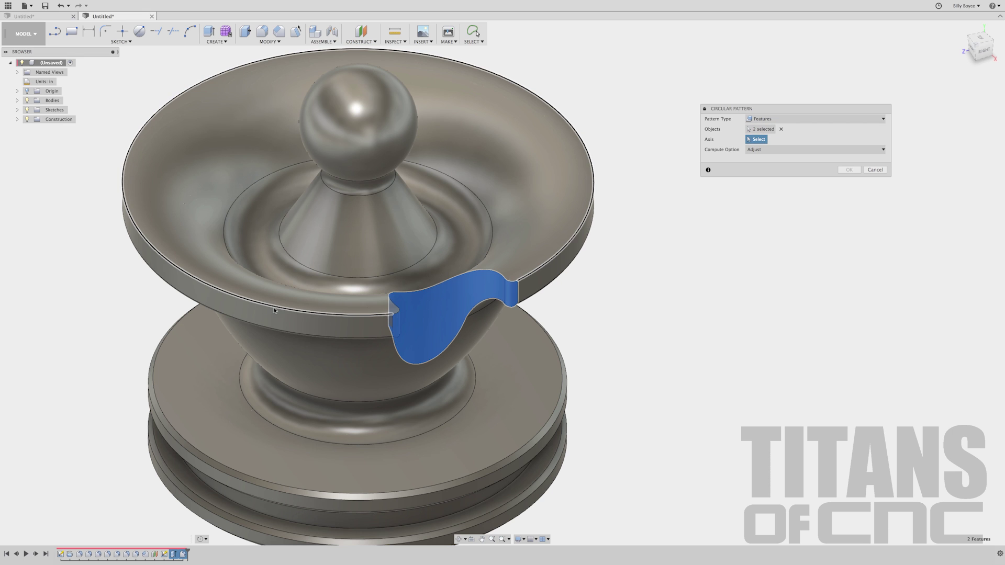
left_click(271, 307)
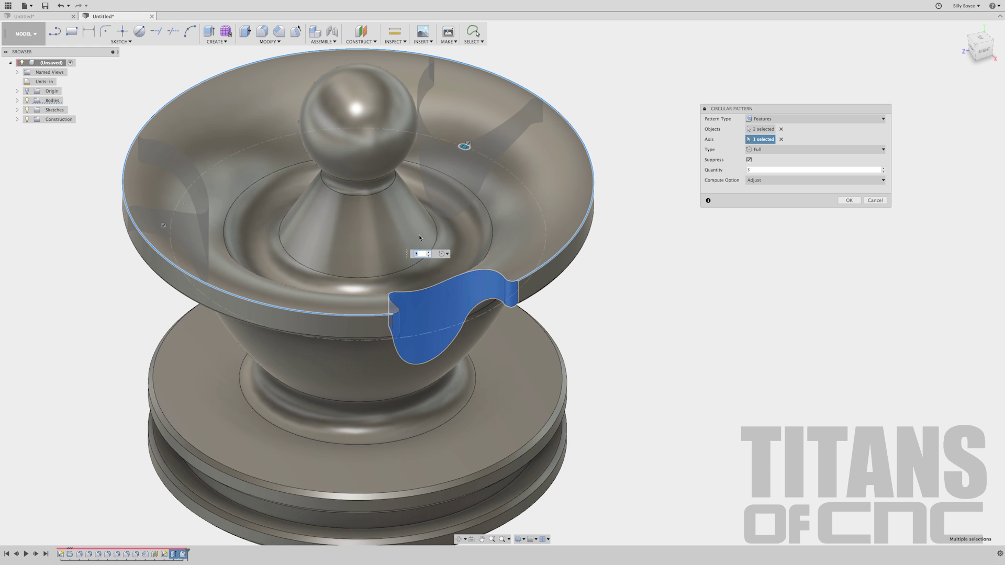
type("8")
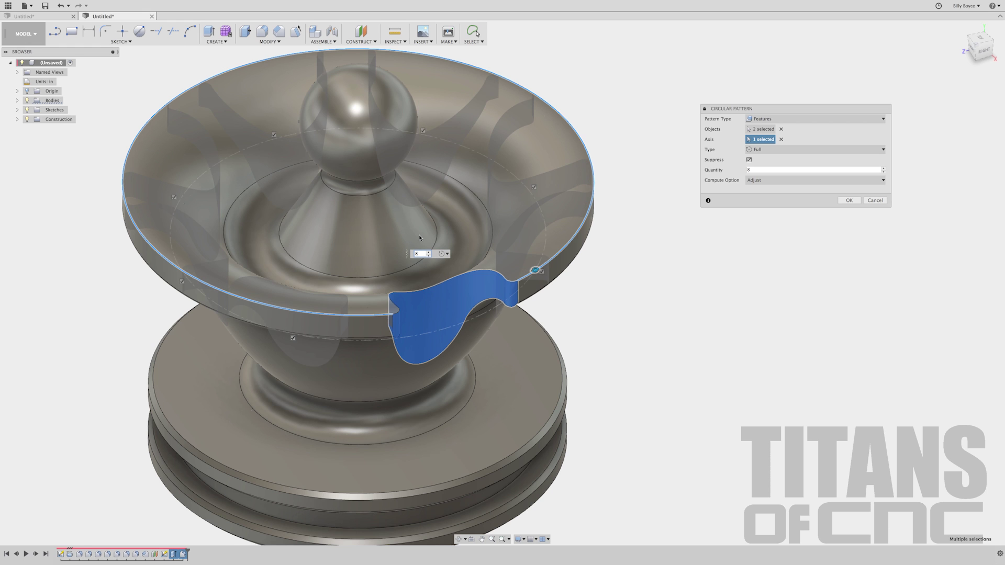
key("Return")
left_click(706, 261)
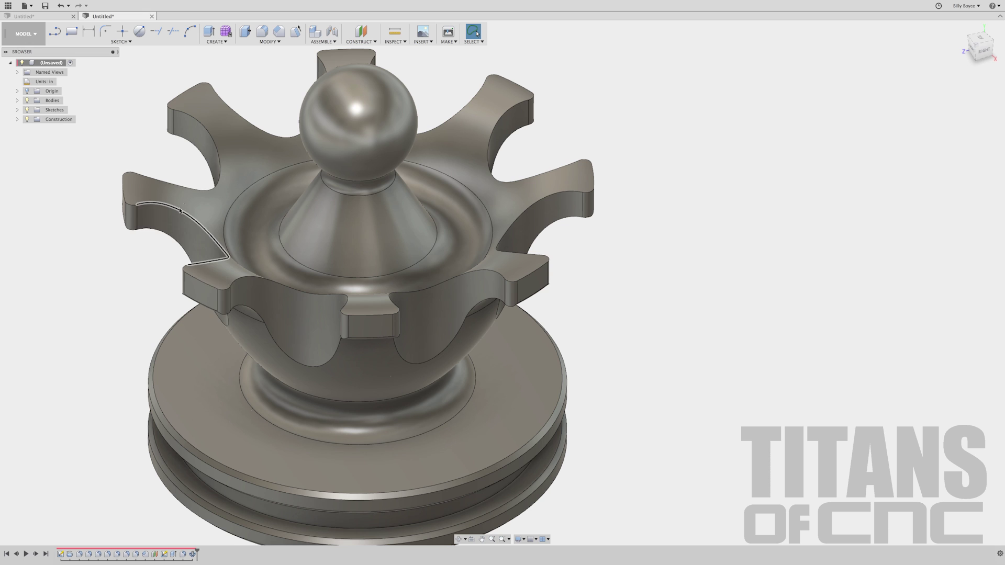
Step: Chamfer the tangent chain of upper edges around the crown's points with an equal distance
left_click(269, 42)
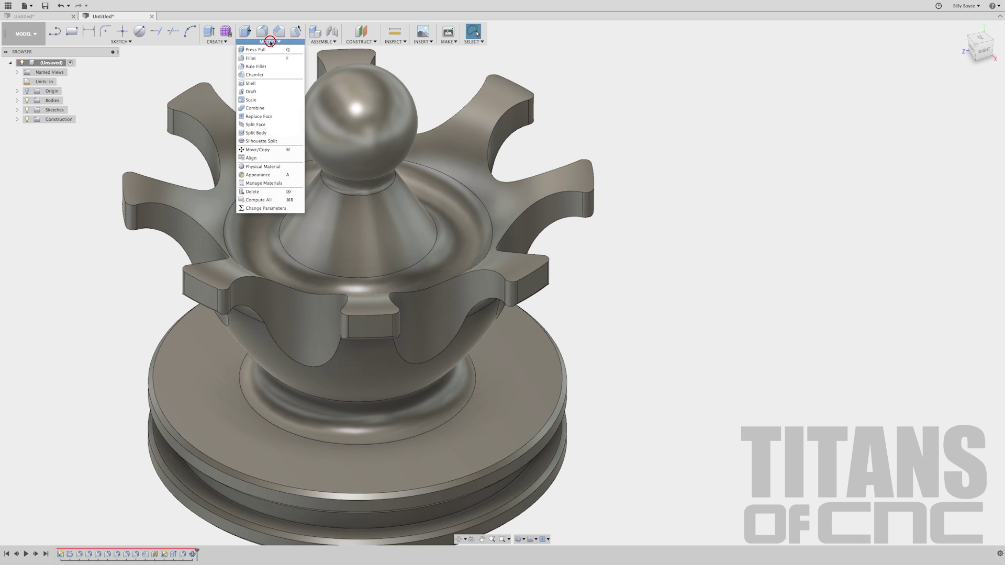
left_click(261, 74)
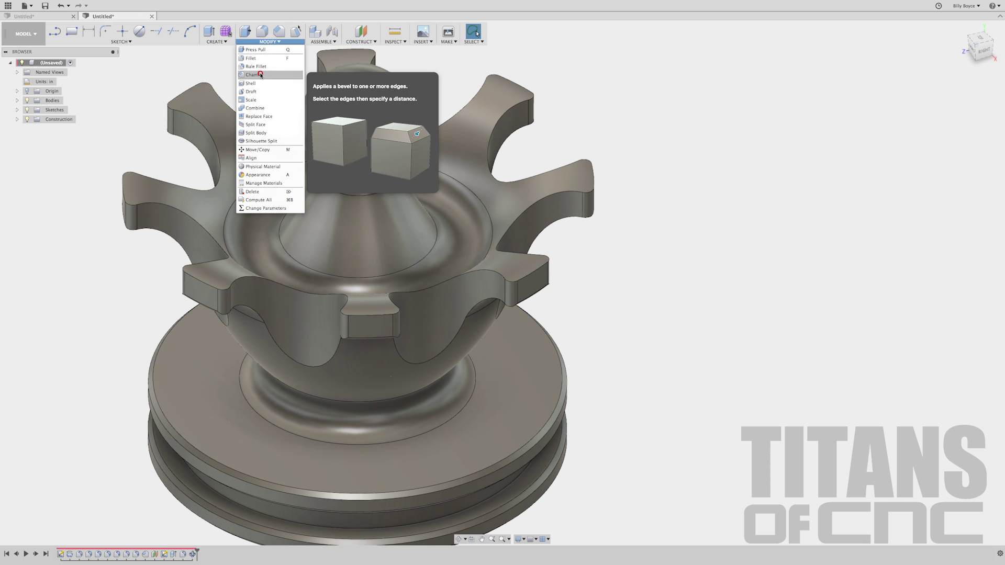
left_click(206, 283)
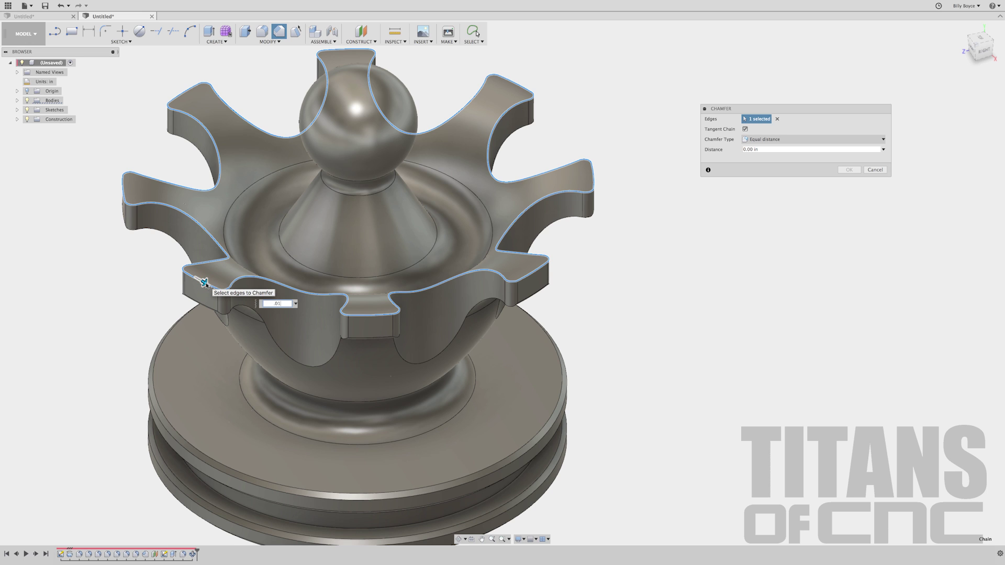
key("Return")
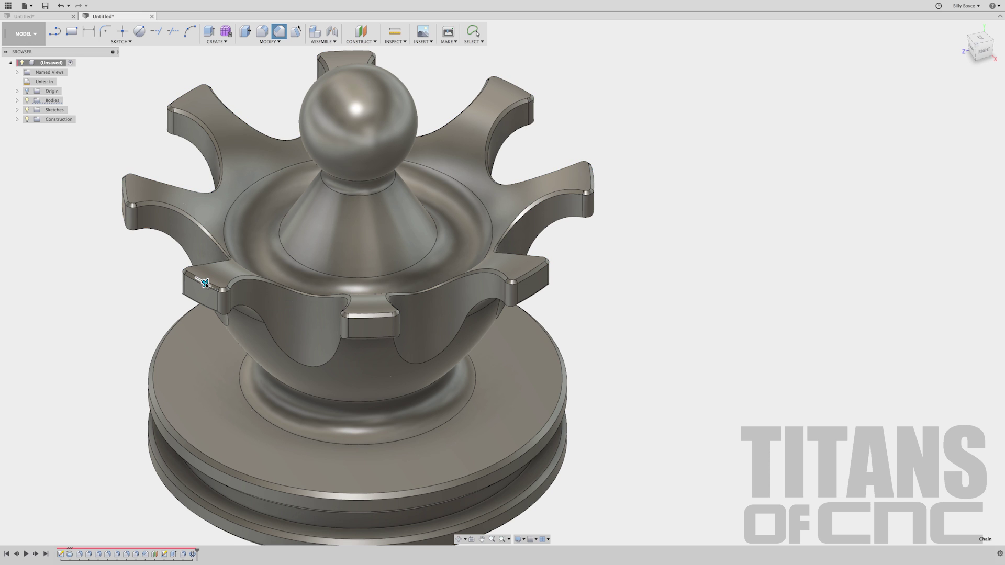
Step: Start a center diameter circle in a new sketch on the front vertical origin plane
middle_click_drag(701, 290, 701, 289, "shift")
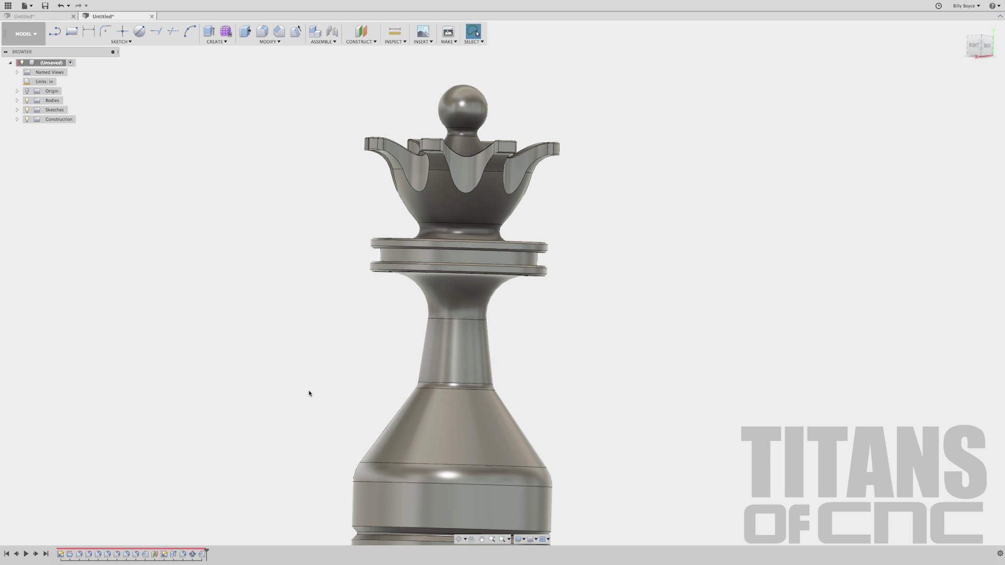
left_click(238, 289)
left_click(129, 42)
mouse_move(125, 77)
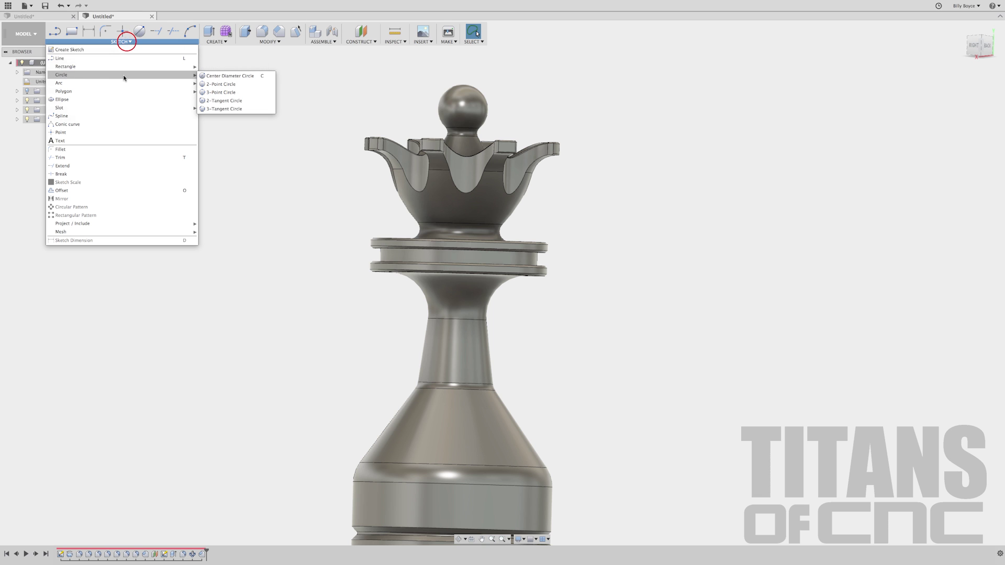
left_click(207, 75)
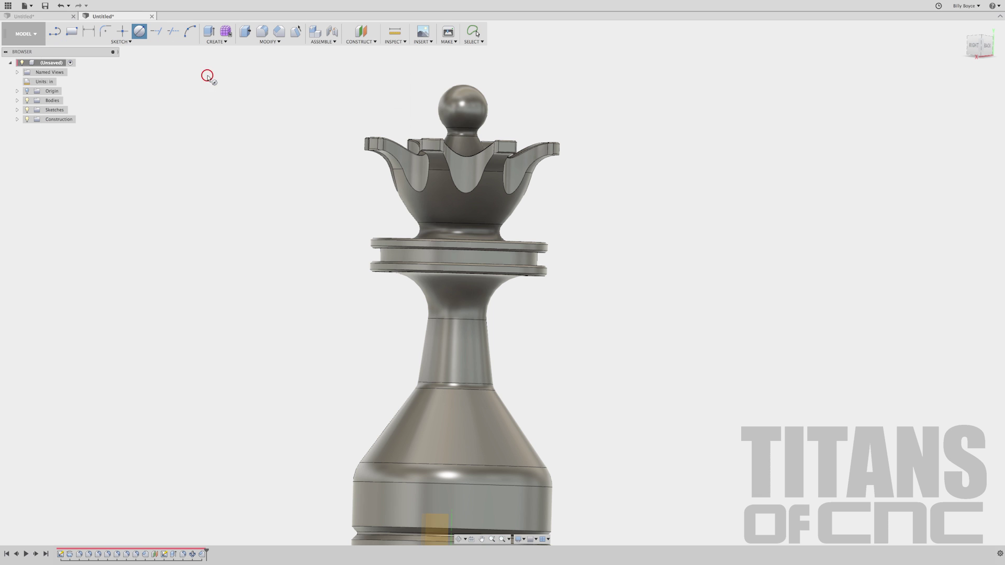
scroll(253, 146, "down", 3)
middle_click_drag(254, 146, 650, 163, "shift")
scroll(649, 162, "up", 5, "shift")
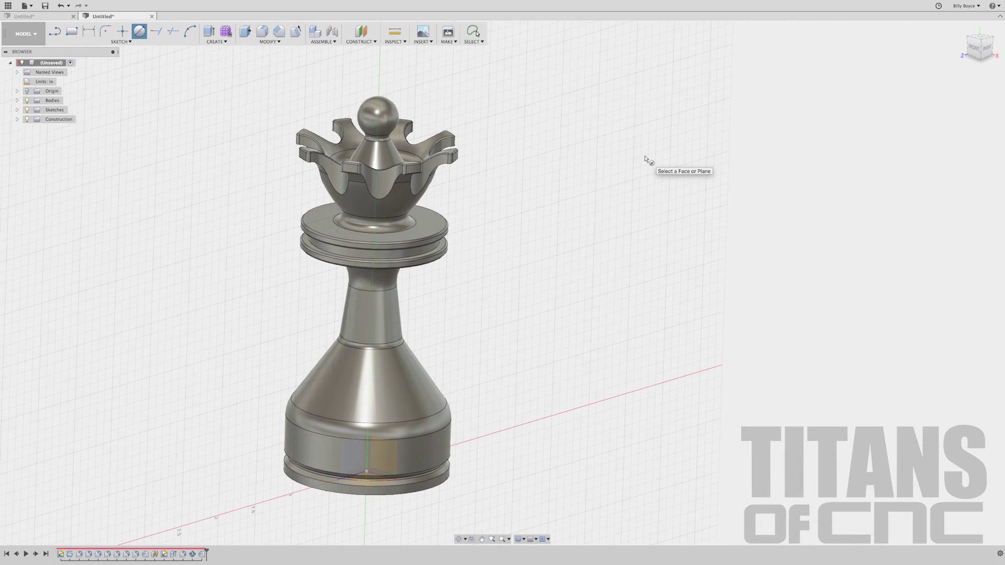
left_click(391, 438)
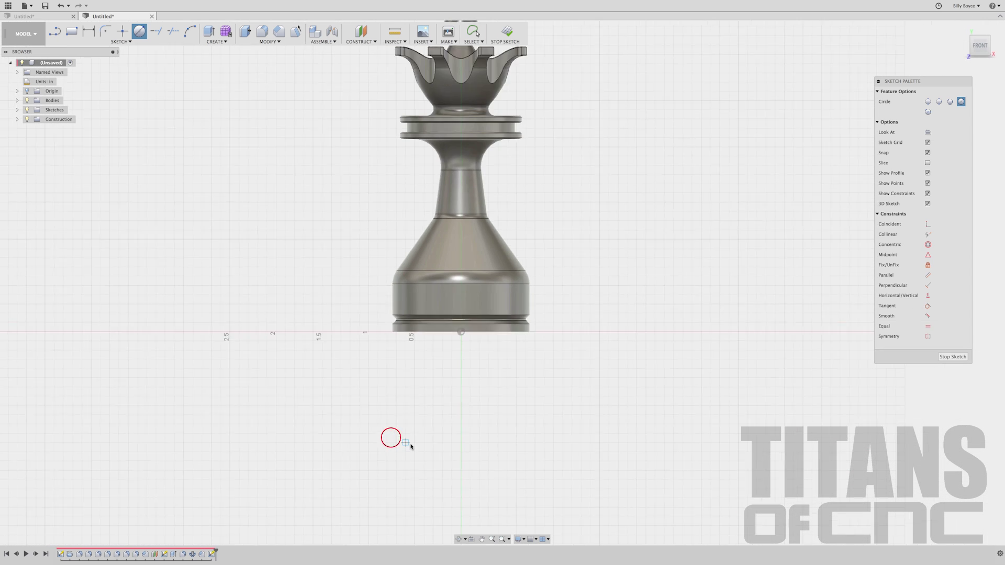
Step: Draw two 0.375 in diameter circles outside the body, one beside the cone and a lower one beside the base
scroll(398, 296, "up", 3)
left_click(402, 273)
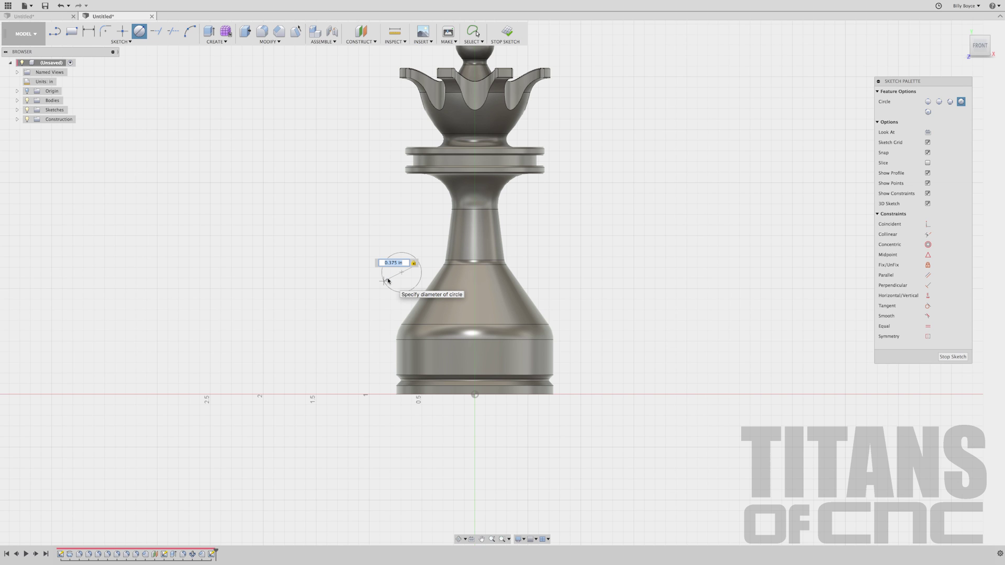
key("Return")
key("Escape")
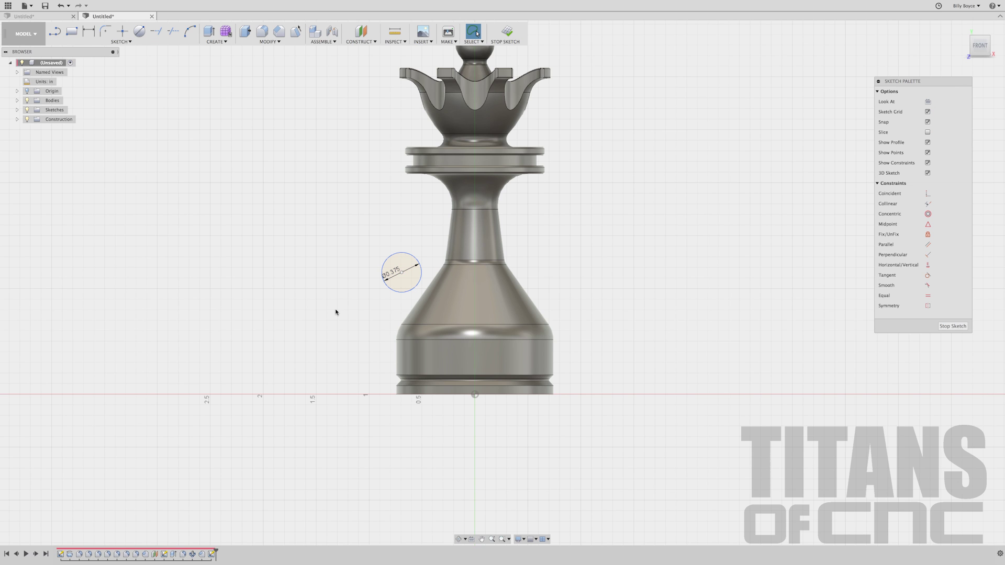
key("c")
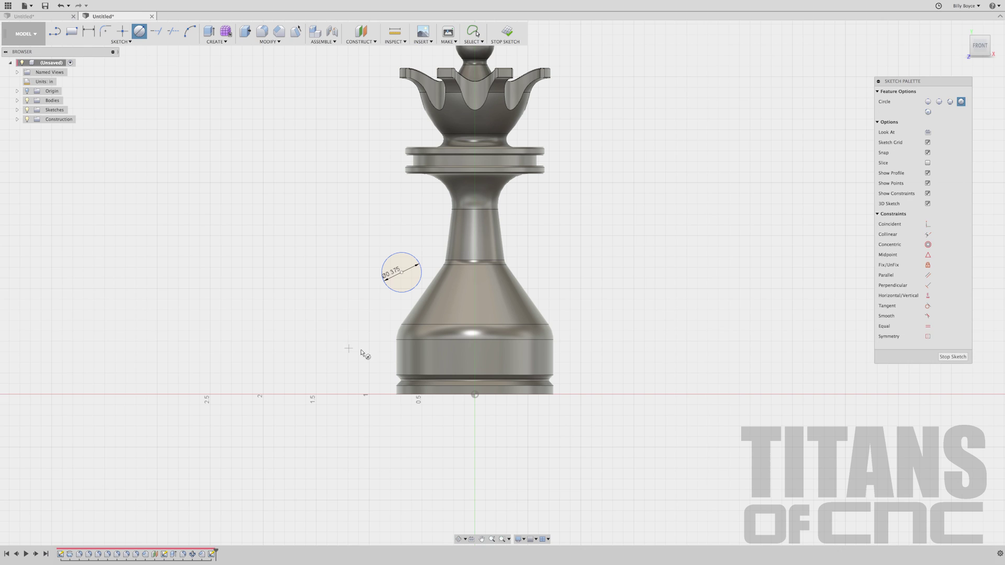
left_click(365, 344)
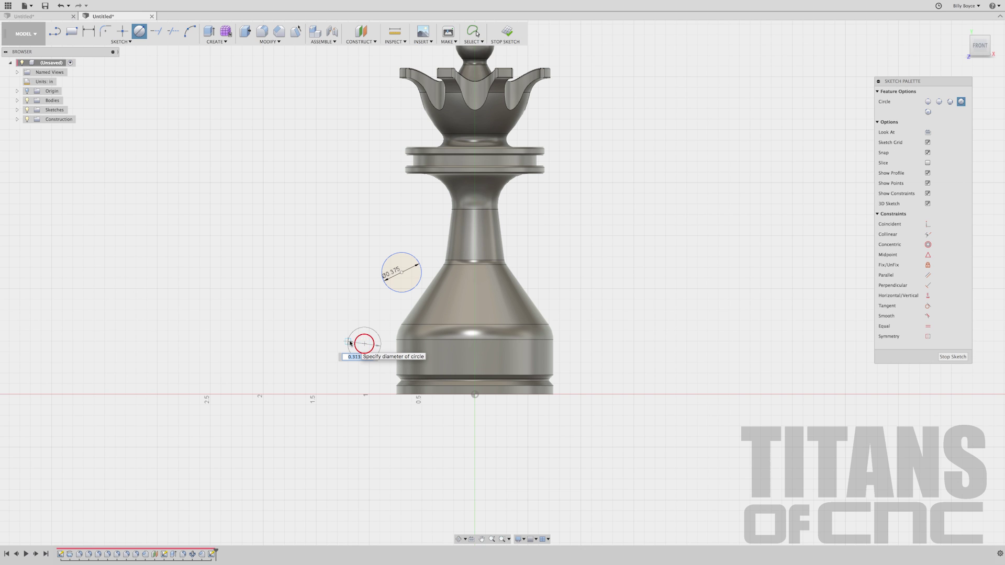
type(".3750")
key("Return")
key("Escape")
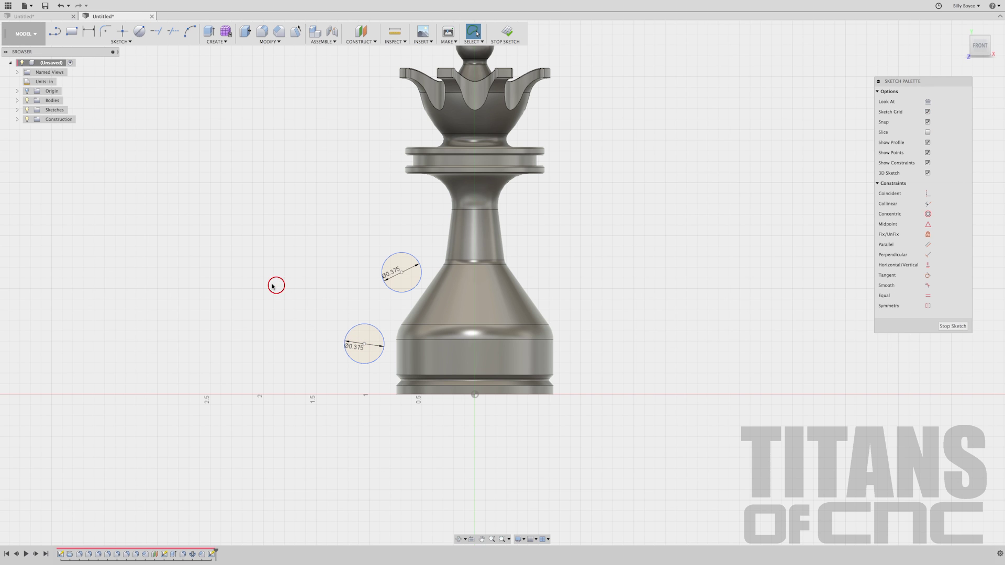
Step: Dimension the upper circle's center 0.510 in horizontally from the origin
key("d")
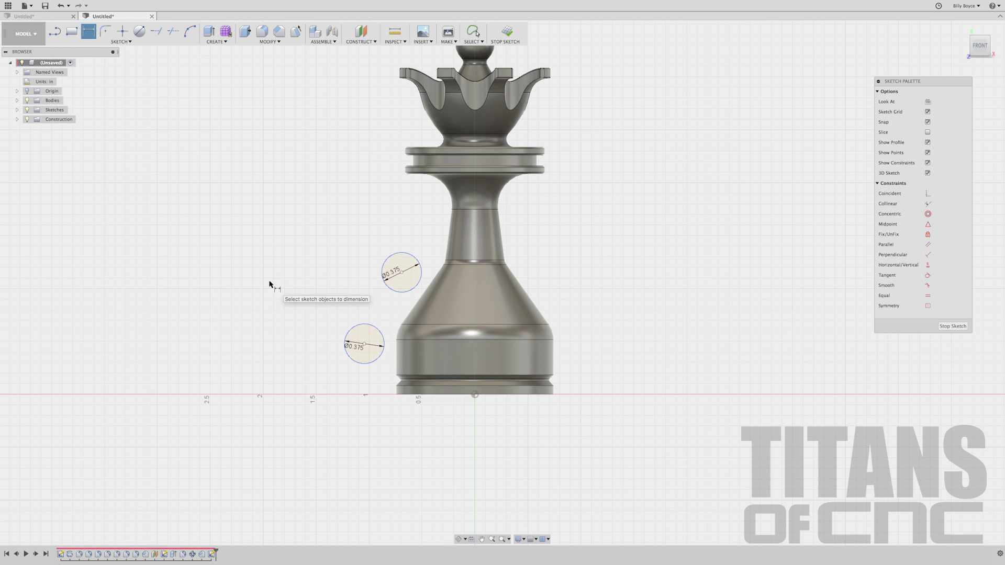
left_click(475, 395)
left_click(402, 272)
left_click(442, 416)
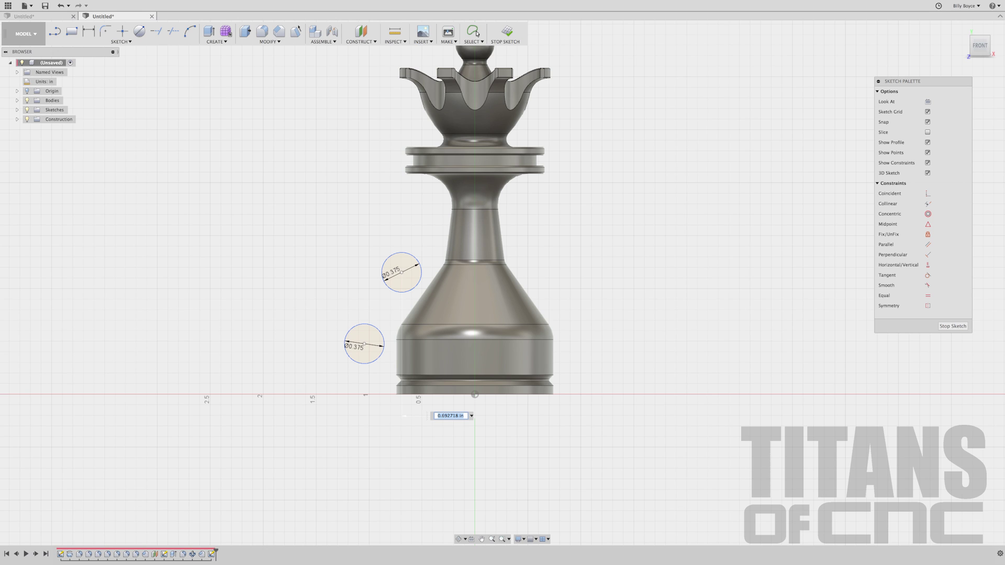
type(".510")
key("Return")
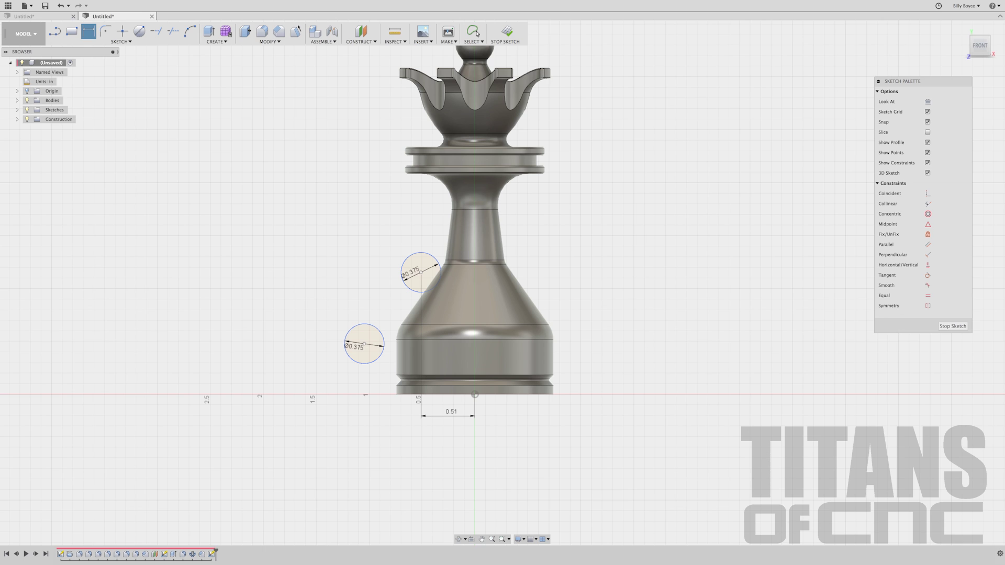
Step: Dimension the upper circle's center 1.250 in vertically above the origin
left_click(421, 272)
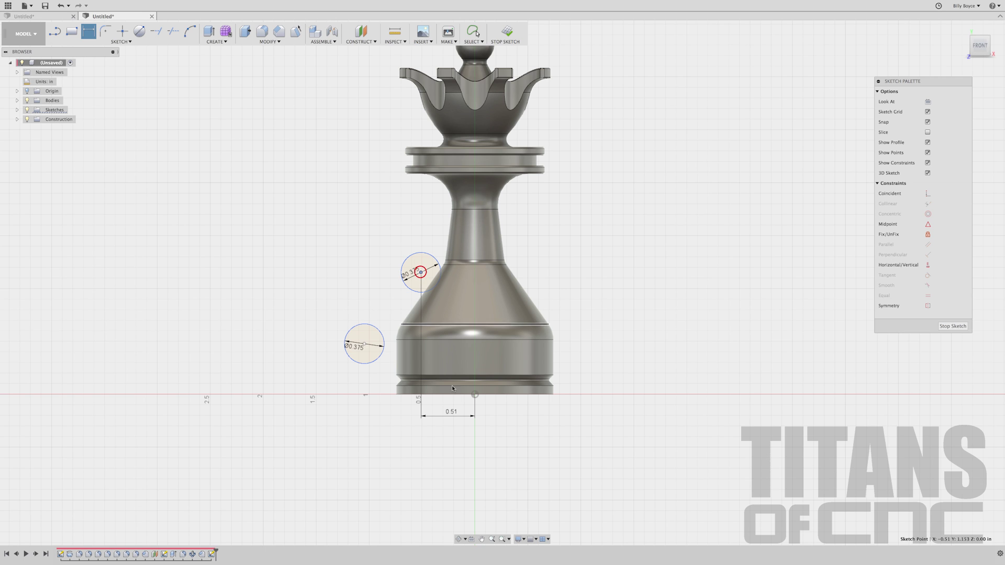
left_click(475, 395)
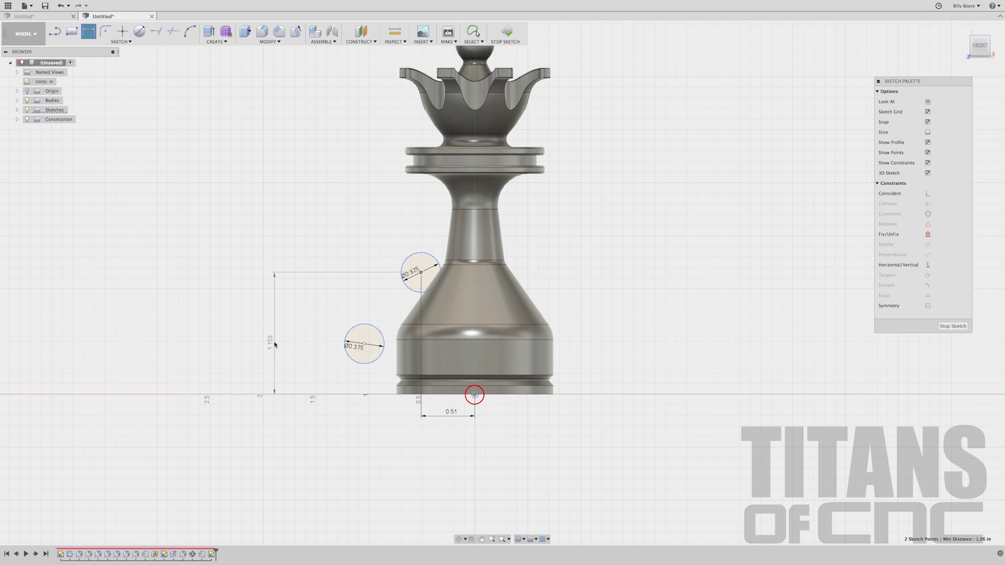
left_click(275, 343)
type("1.250")
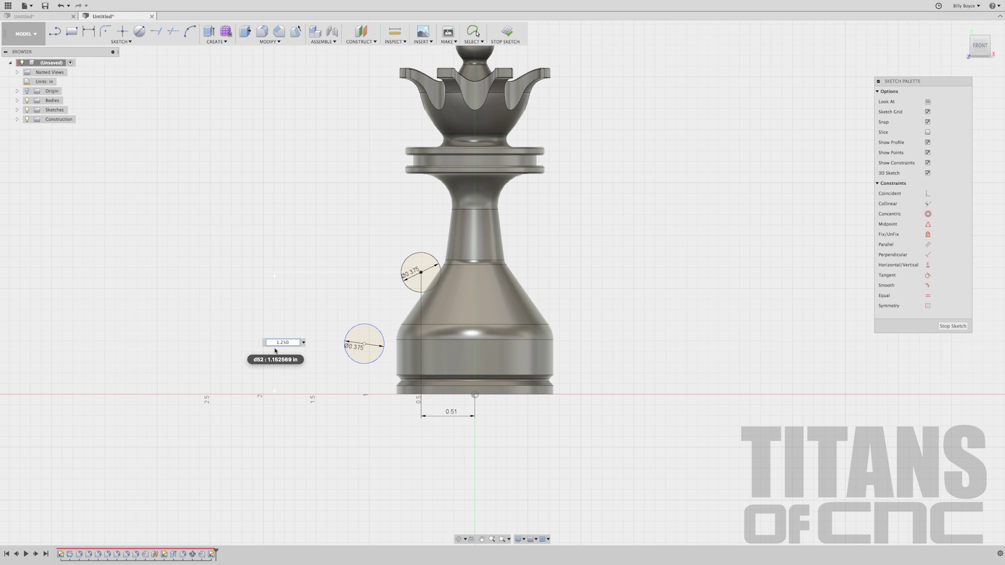
key("Return")
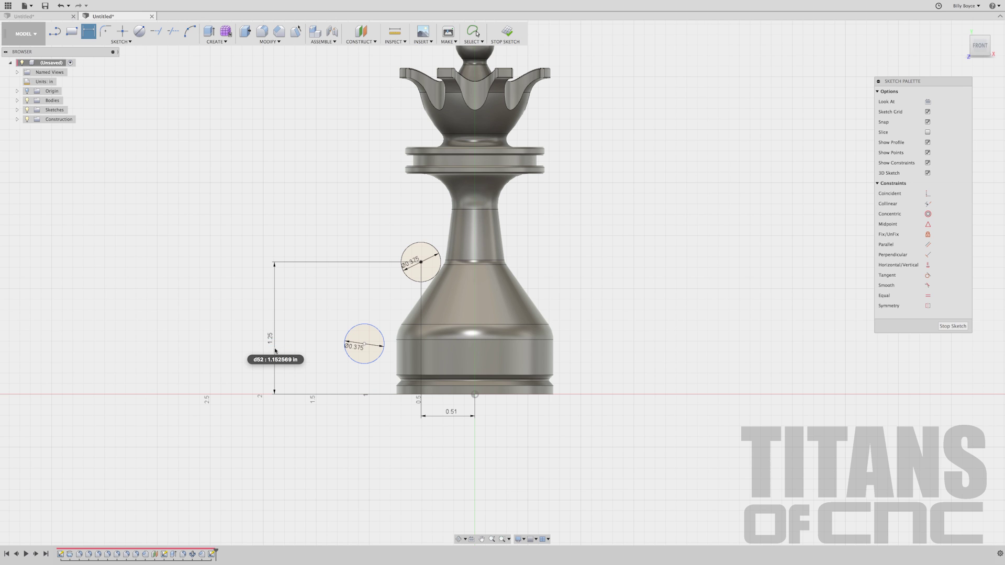
Step: Dimension the lower circle's center 0.95 in horizontally from the origin
left_click(364, 344)
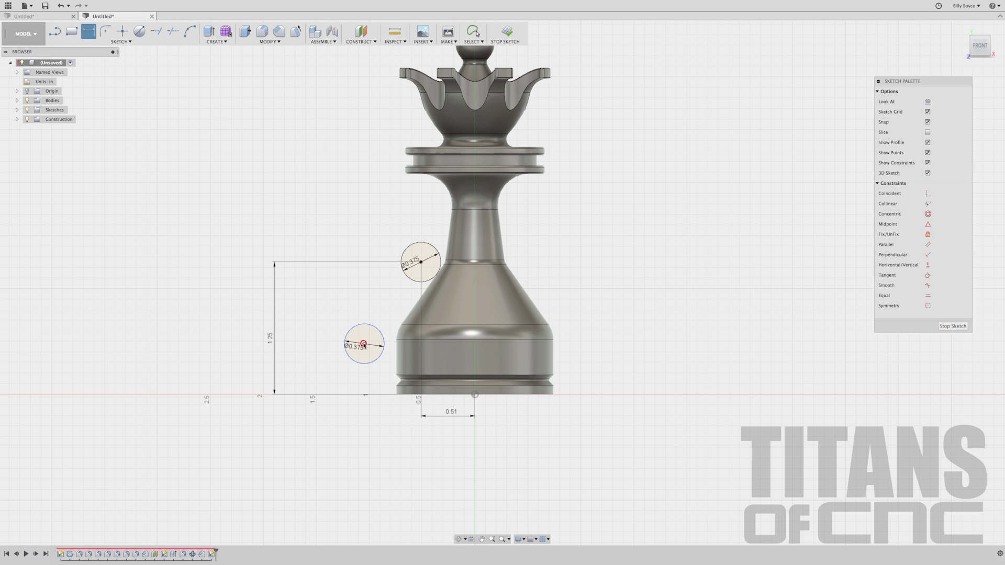
left_click(475, 396)
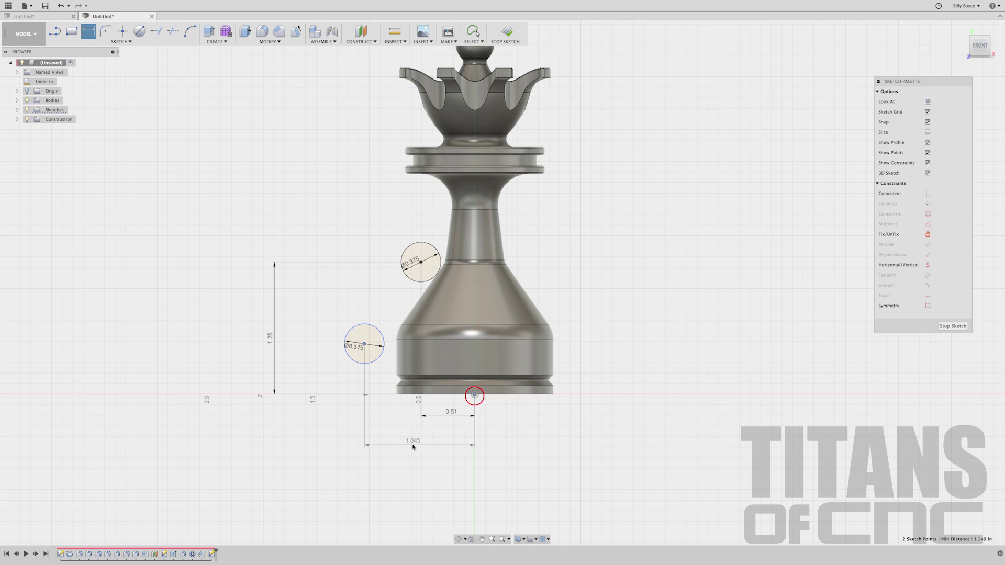
left_click(412, 444)
key("BackSpace")
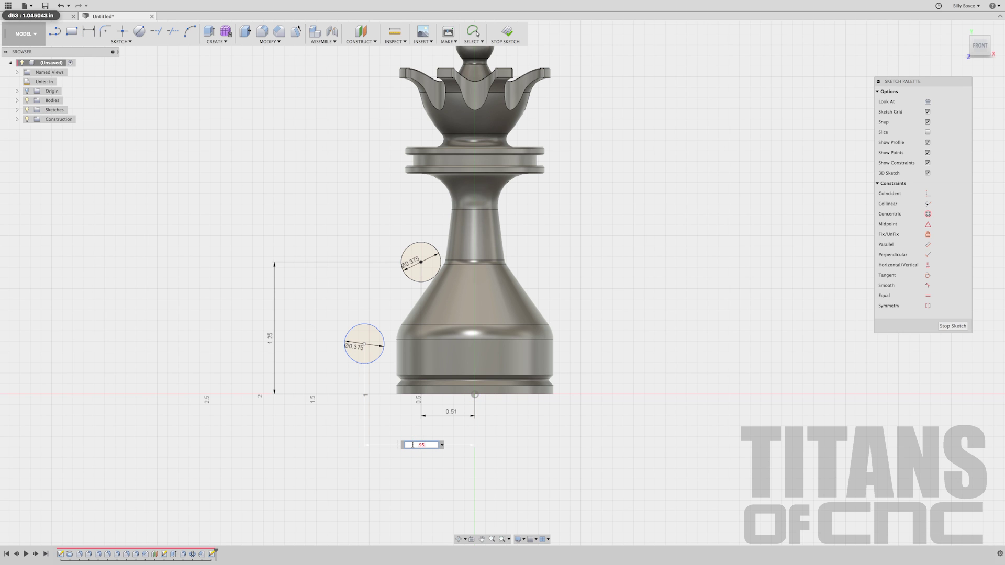
key("Return")
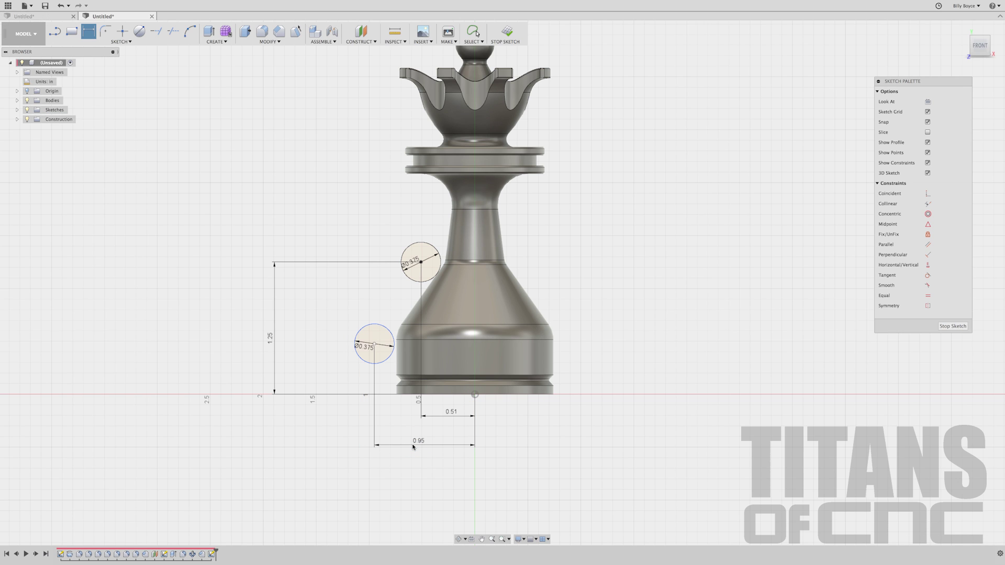
Step: Dimension the lower circle's center 0.25 in vertically above the origin
left_click(475, 396)
left_click(375, 344)
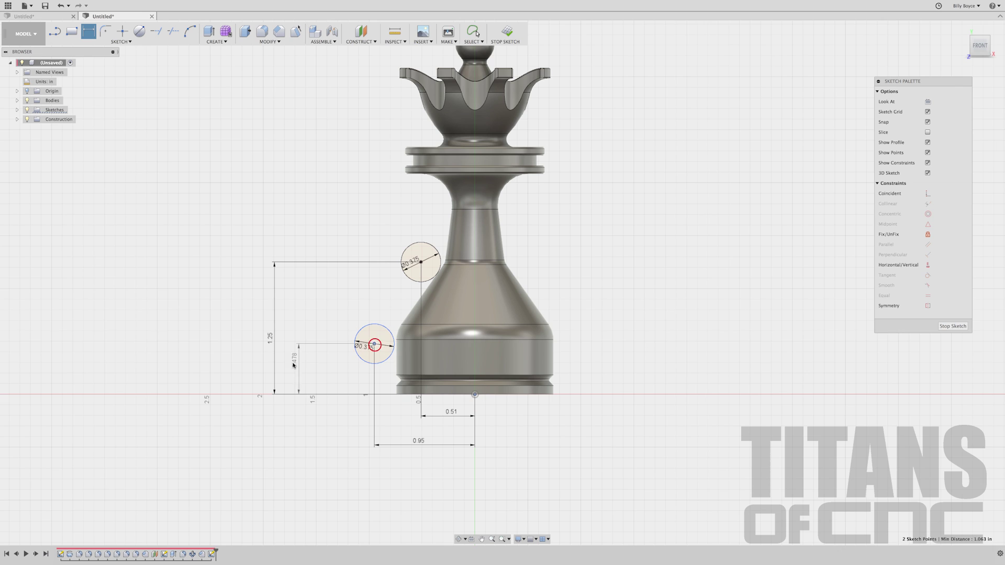
left_click(289, 365)
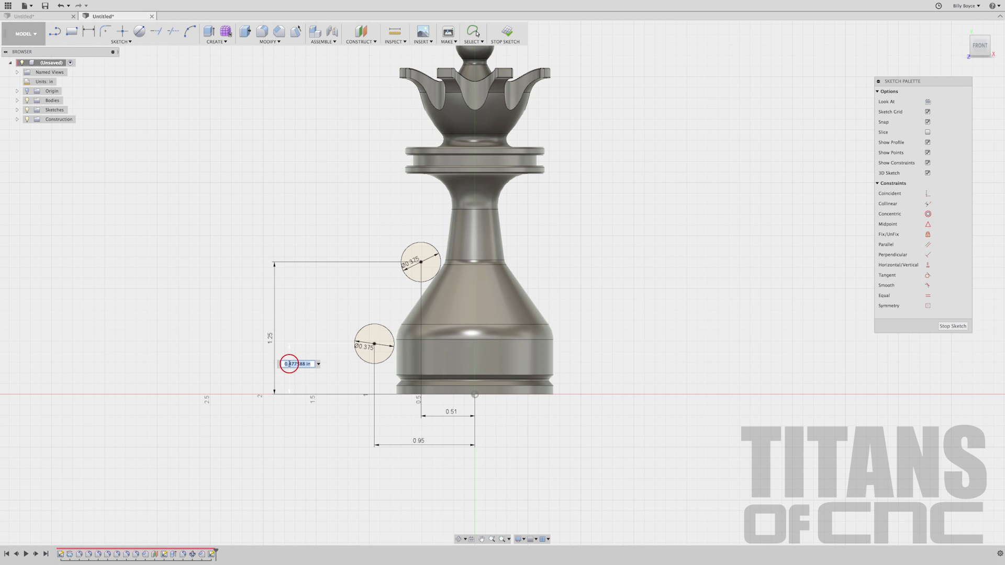
key("BackSpace")
key("Return")
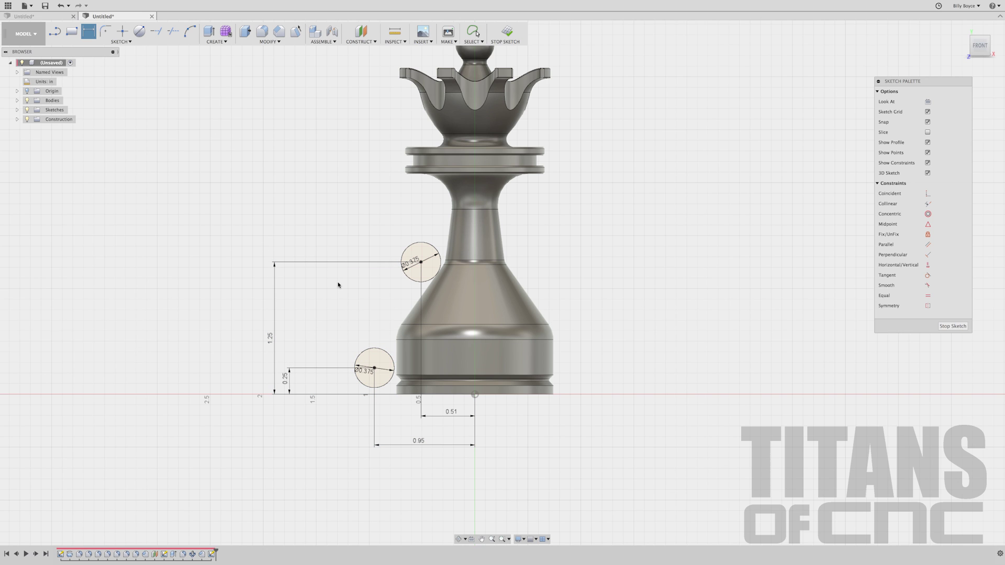
Step: Draw a line connecting the centers of the two circles
key("l")
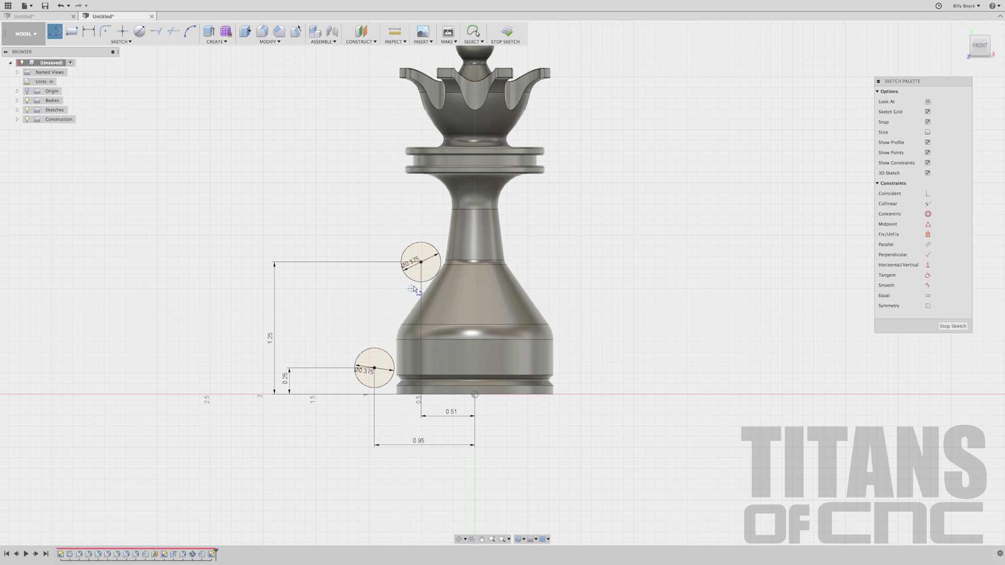
left_click(421, 261)
left_click(374, 368)
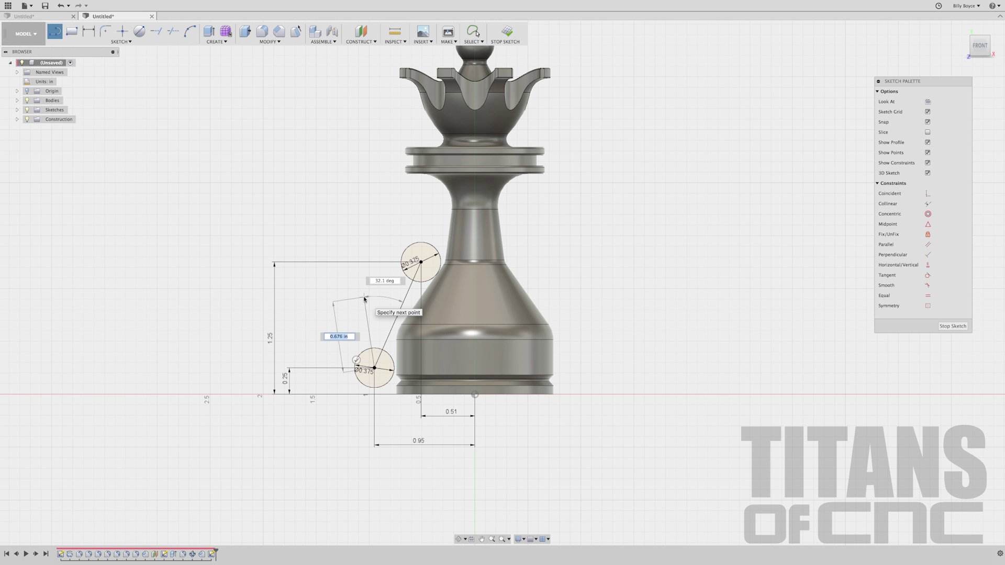
key("Escape")
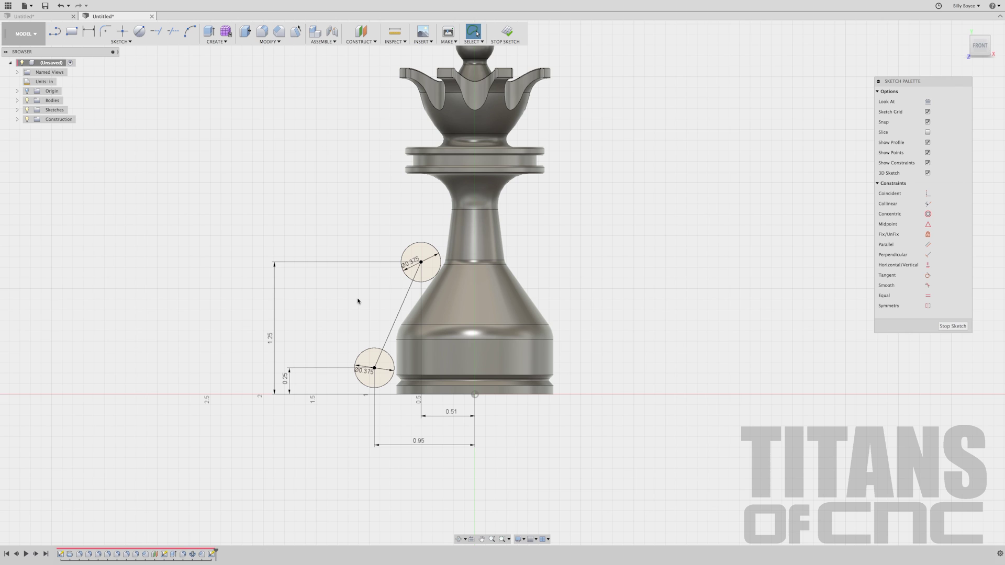
Step: Draw a line tangent to both circles on their outer side, away from the chess piece
key("l")
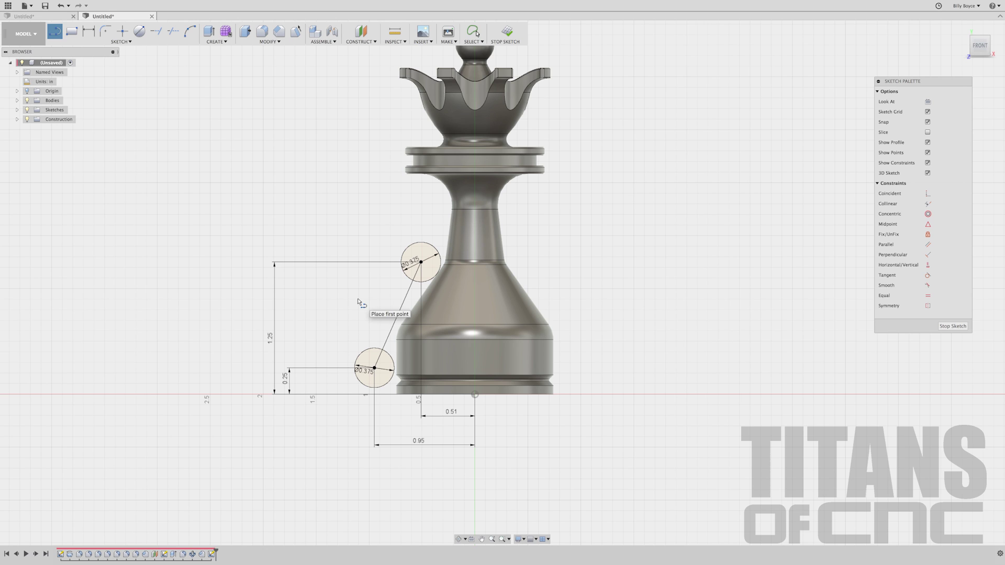
left_click(411, 245)
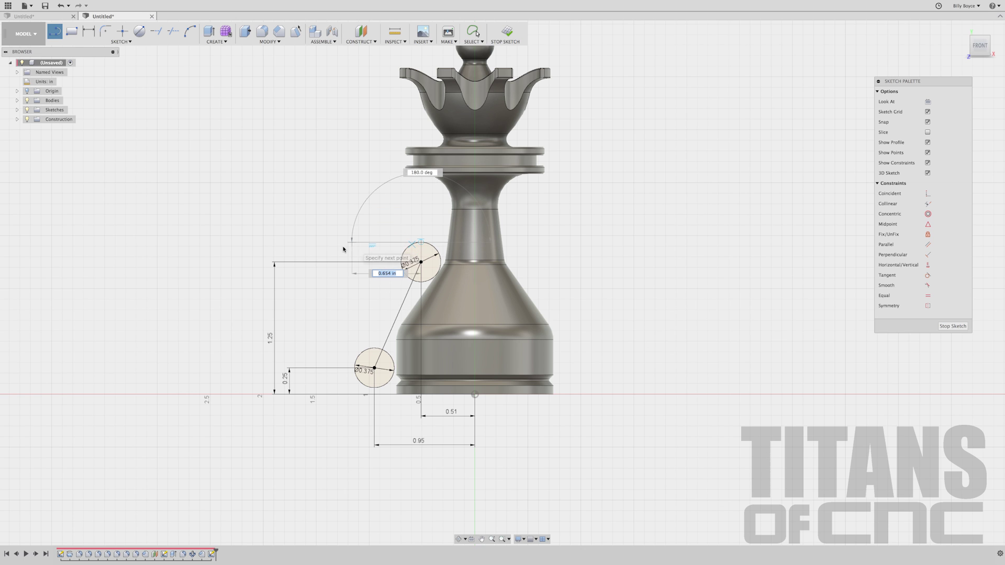
left_click(356, 361)
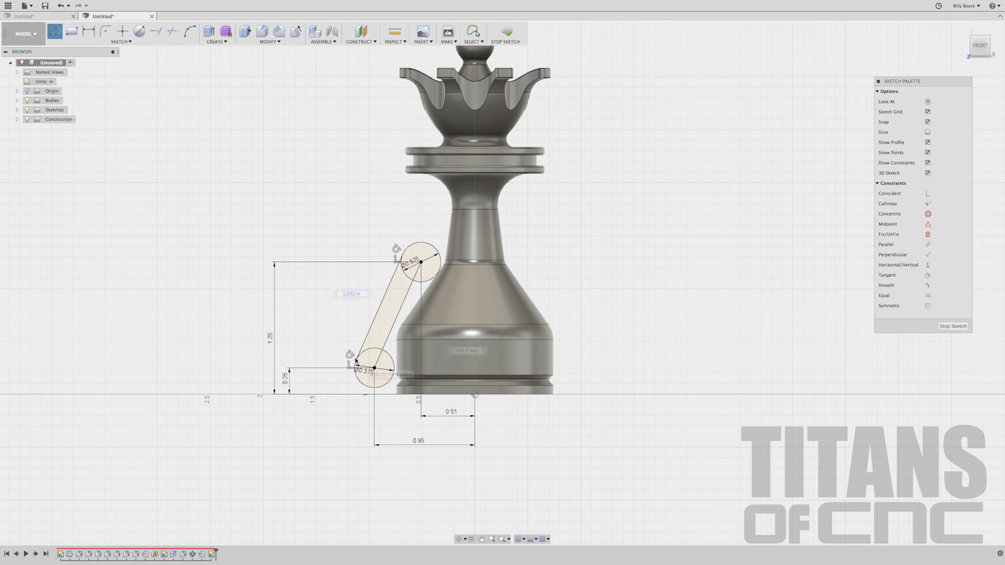
key("Escape")
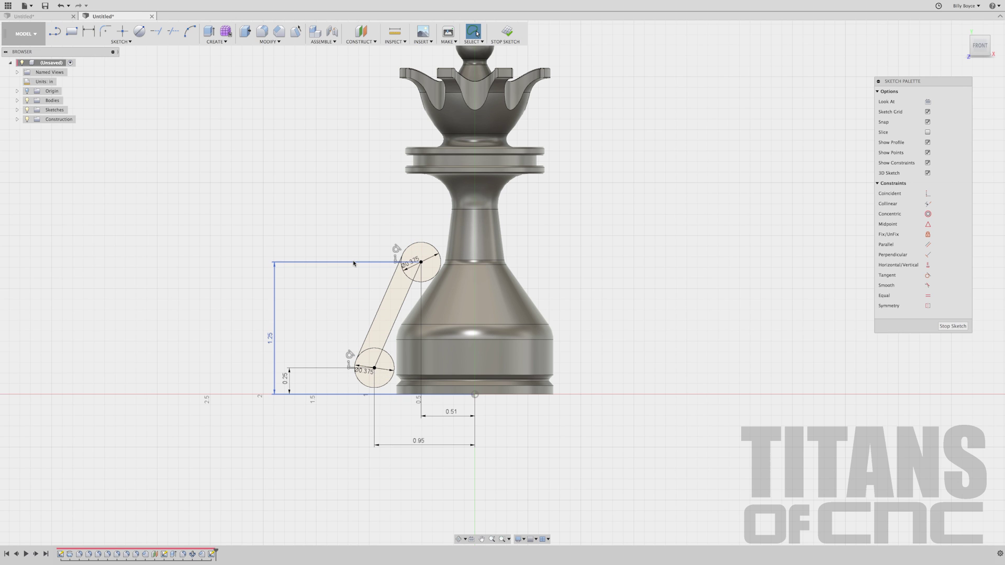
Step: Extend both ends of the center-to-center line to the circles' far edges and select the extended line
left_click(129, 43)
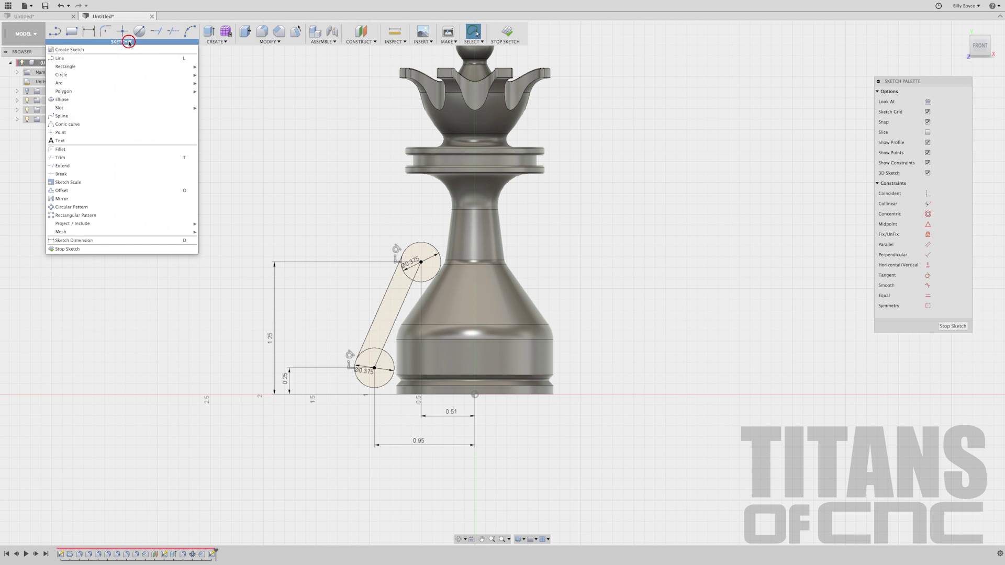
left_click(115, 164)
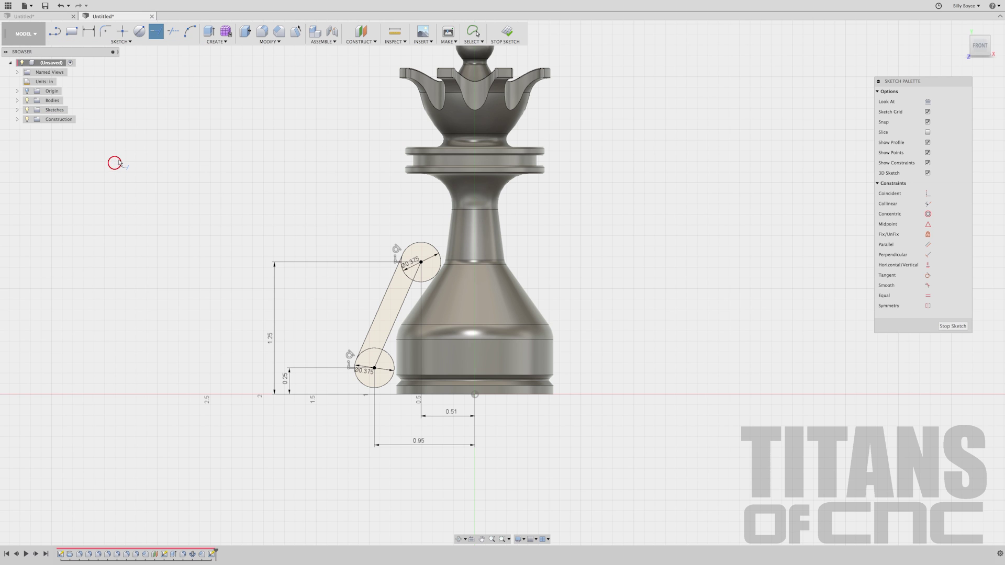
left_click(407, 295)
left_click(390, 334)
key("Escape")
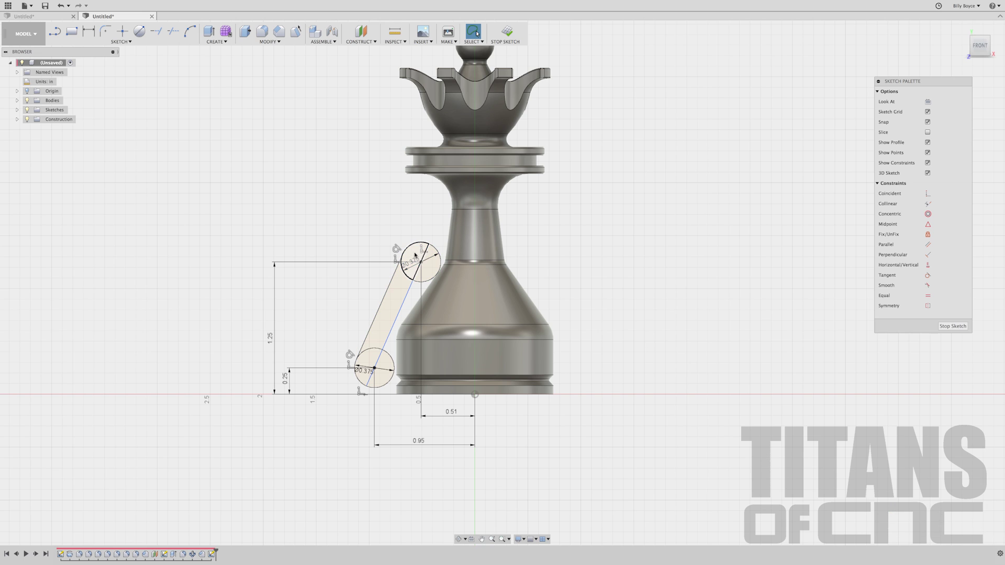
left_click(378, 362)
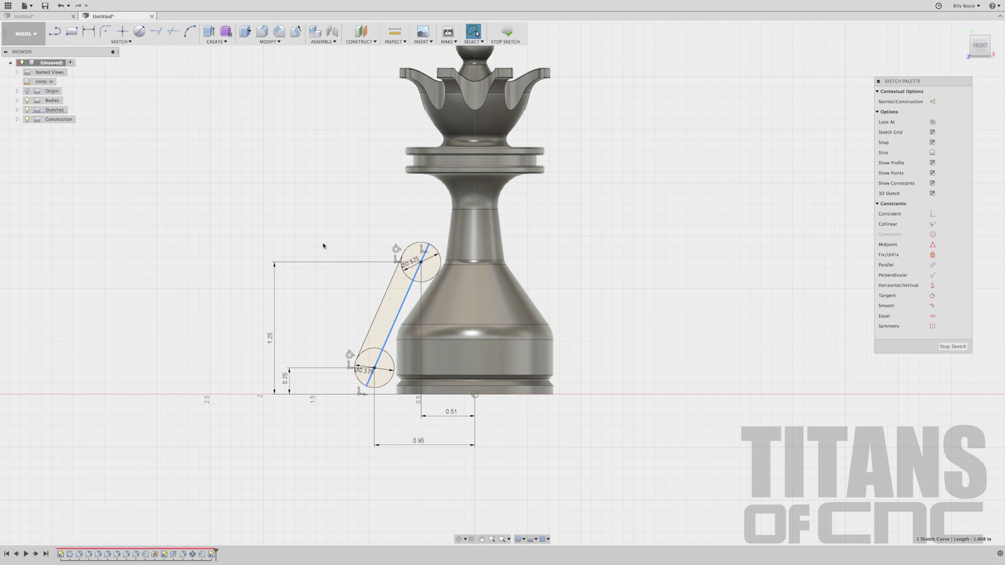
Step: Set up a full revolve of the two outer half-circles and the strip between them about the extended center-to-center line
left_click(216, 41)
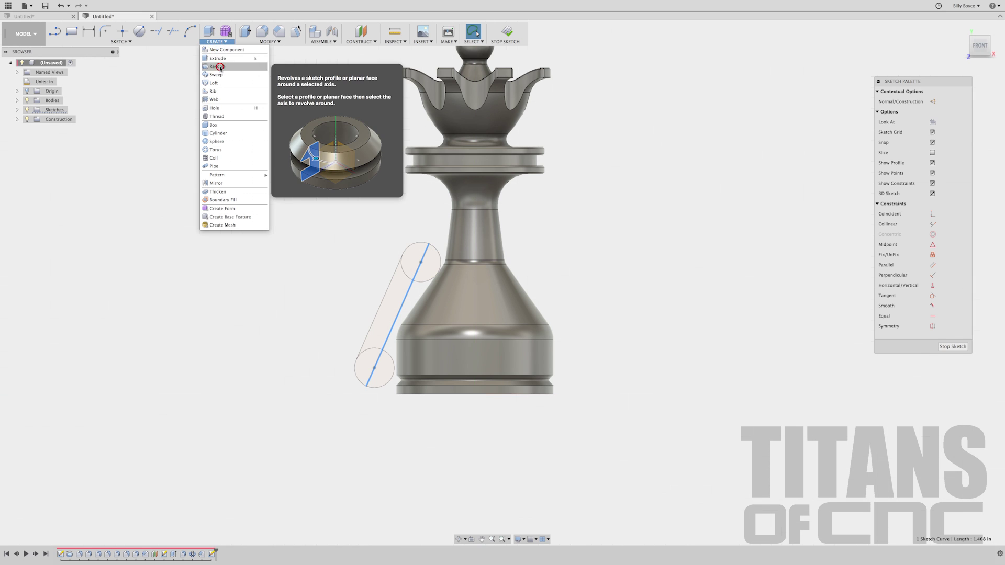
left_click(218, 66)
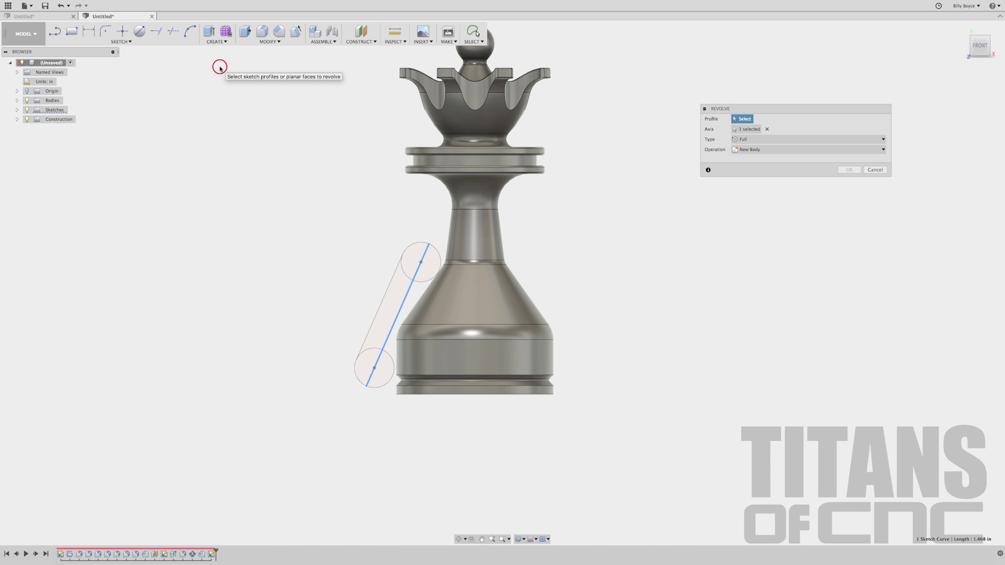
left_click(409, 271)
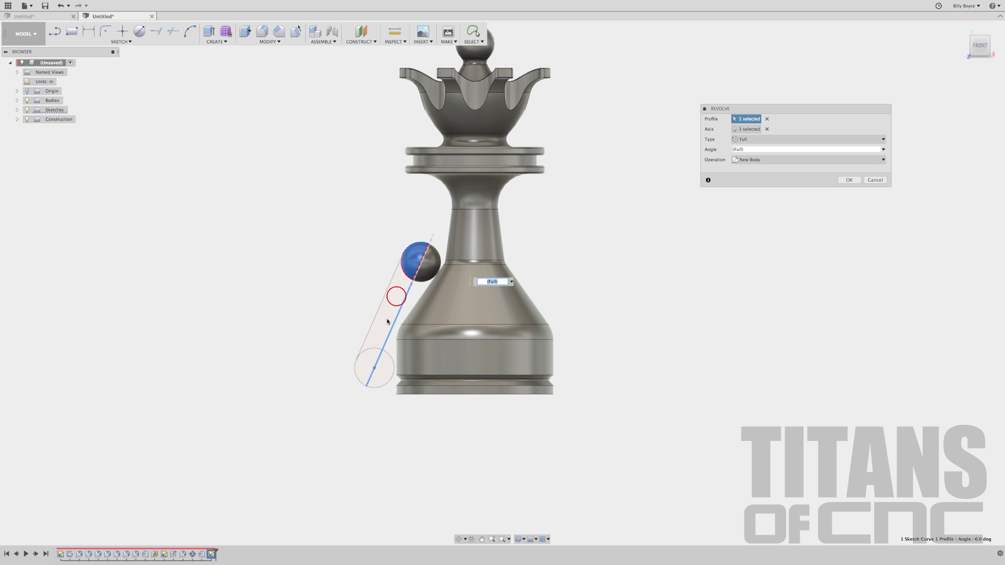
left_click(388, 307)
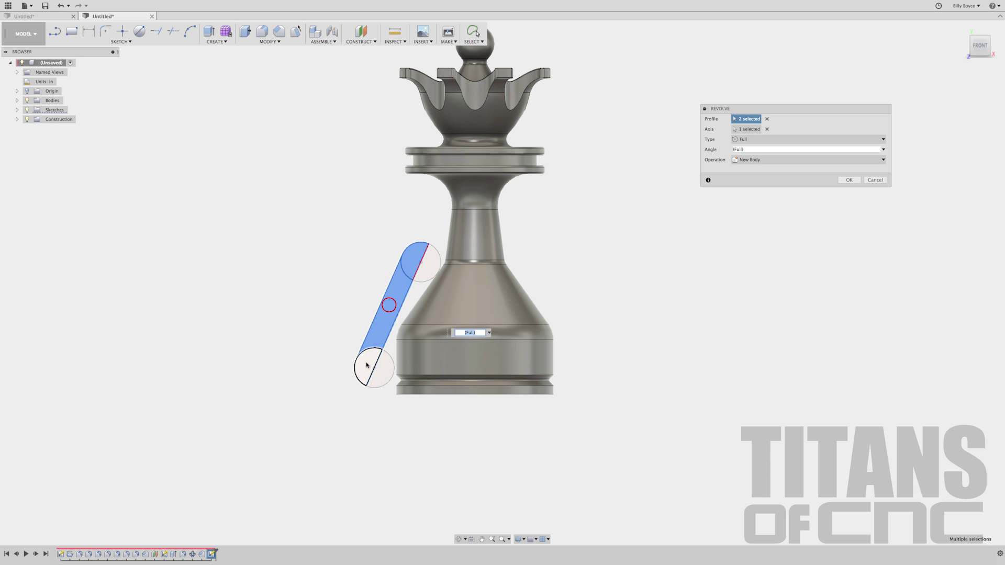
left_click(369, 368)
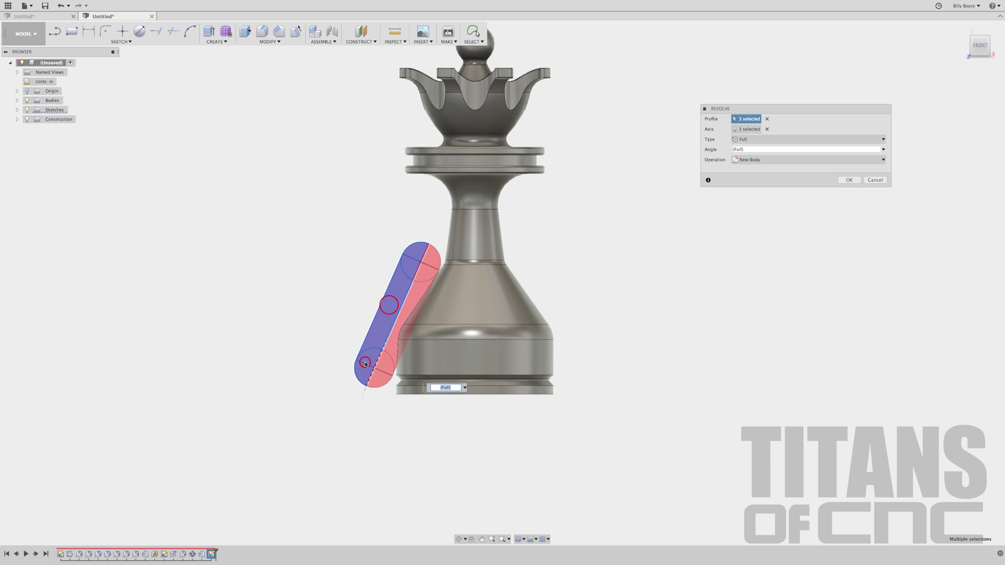
Step: Preview the revolve as Join and New Body, then set its operation to Cut and apply it to the base
left_click(754, 162)
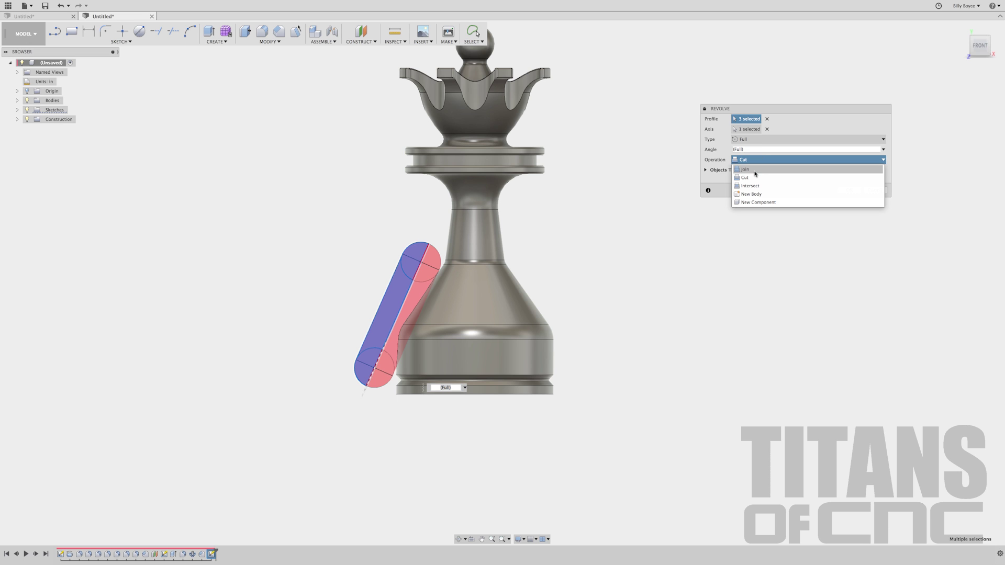
left_click(753, 170)
left_click(756, 161)
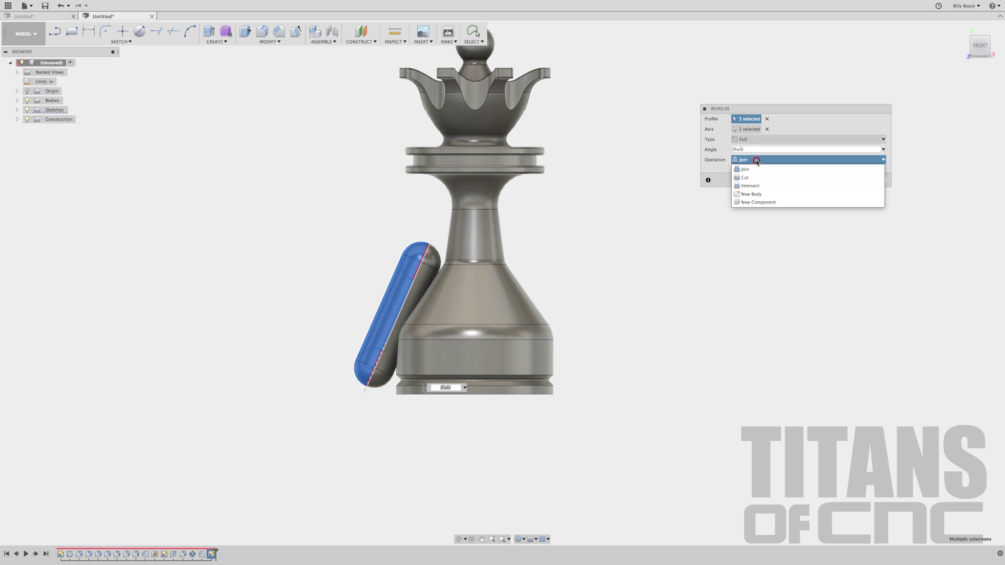
left_click(749, 194)
left_click(746, 164)
left_click(746, 178)
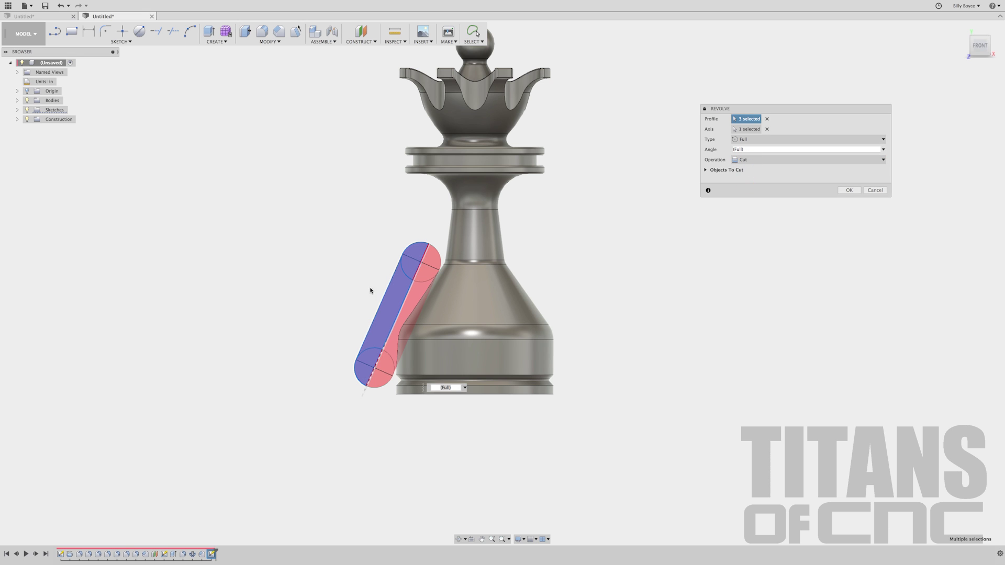
left_click(849, 190)
middle_click_drag(673, 231, 700, 243, "shift")
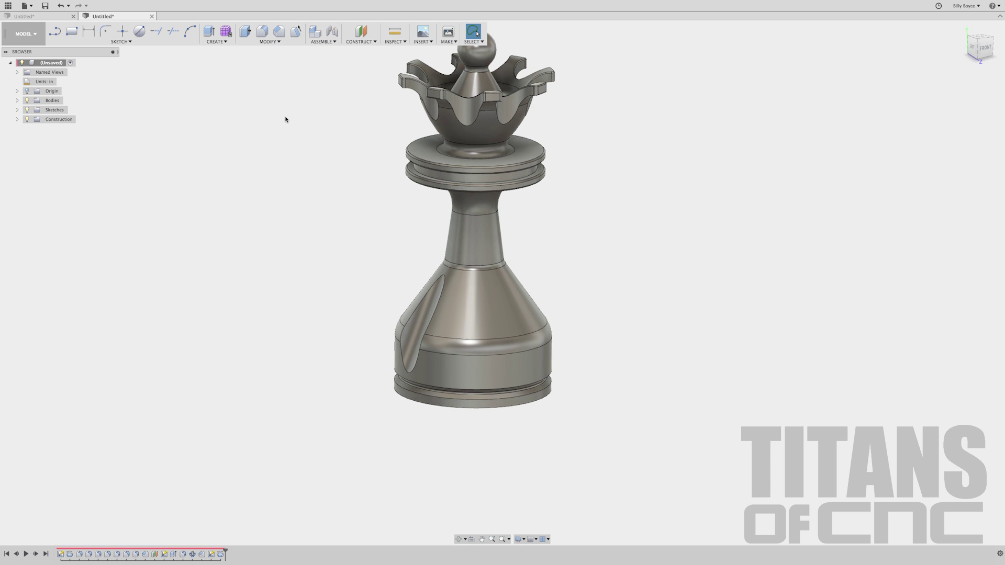
Step: Create a full circular pattern of the revolved cut around the base's cylindrical face with a quantity of 8
left_click(217, 43)
mouse_move(224, 177)
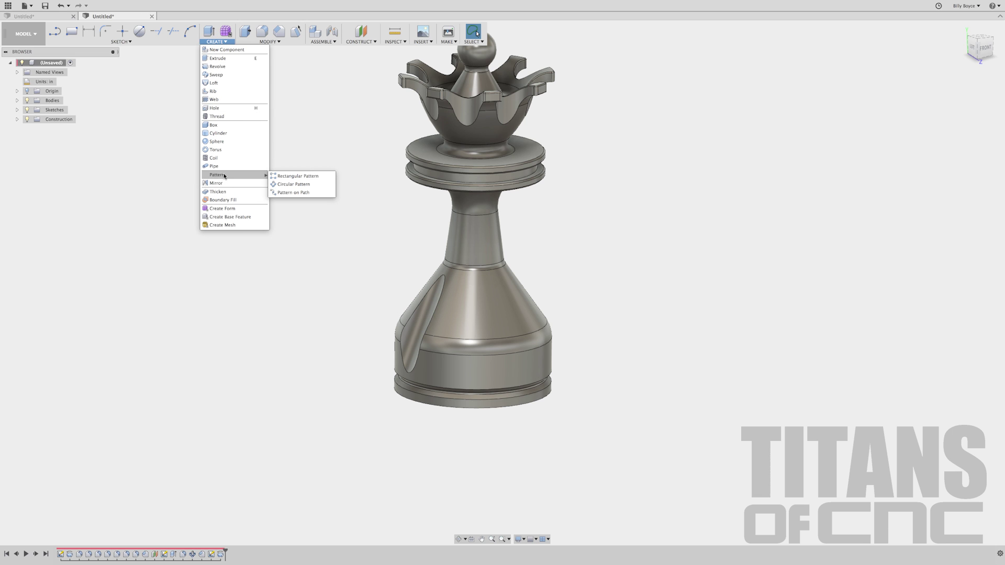
left_click(293, 184)
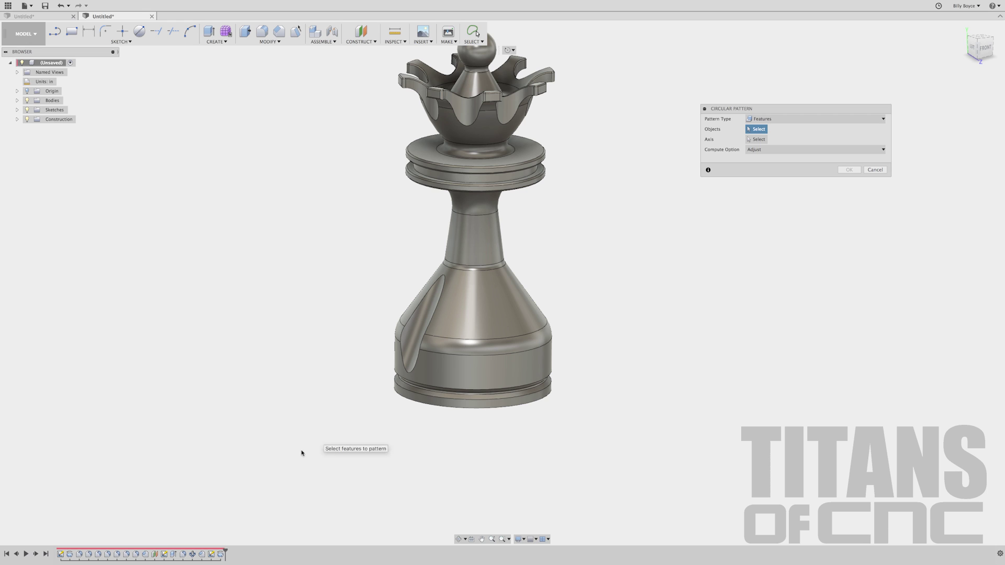
left_click(220, 555)
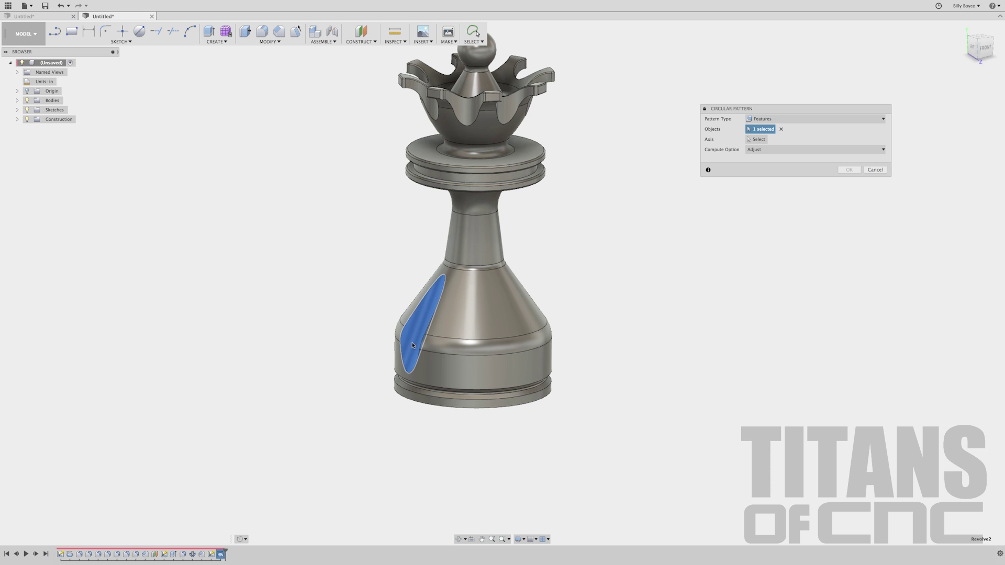
left_click(756, 140)
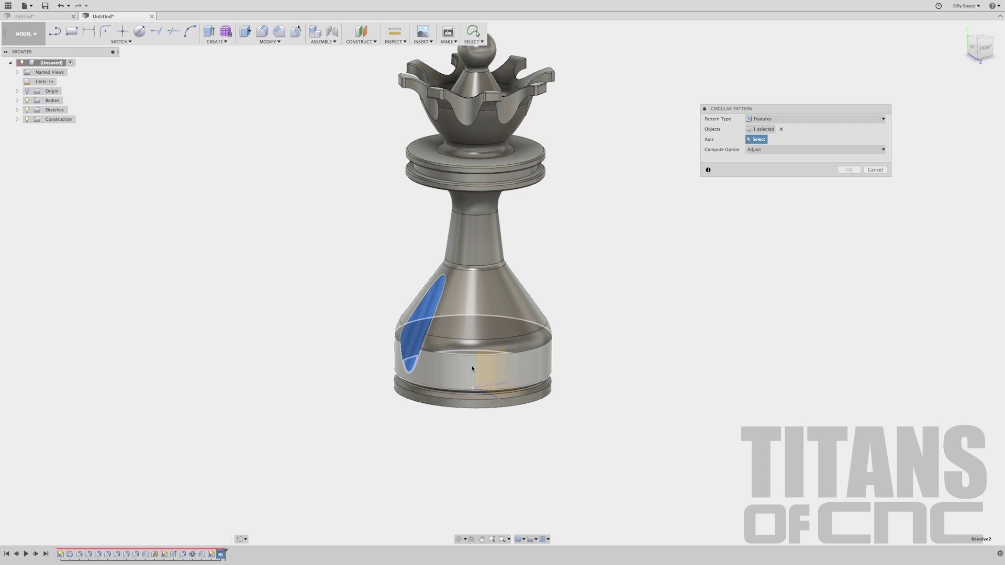
left_click(450, 358)
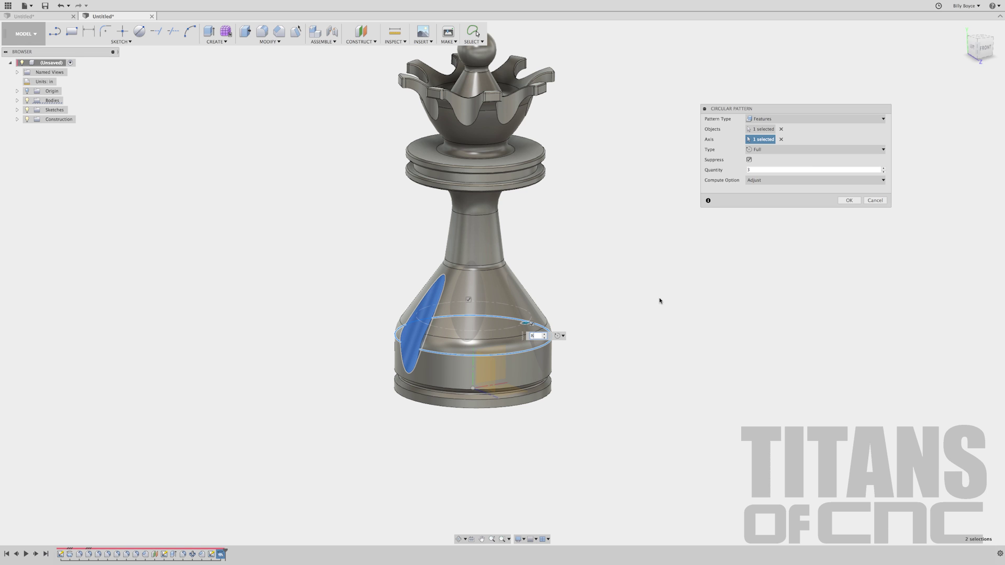
key("Return")
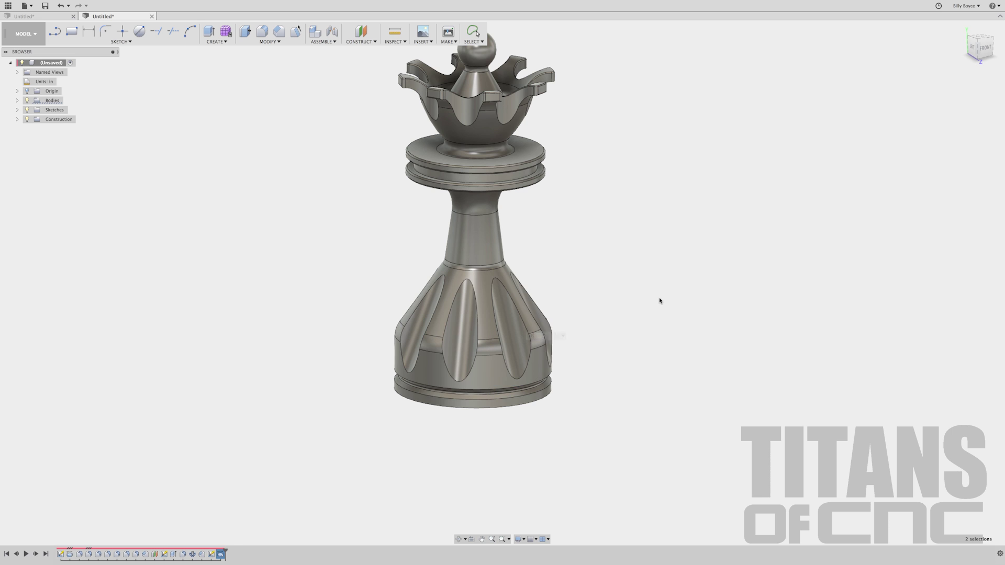
middle_click(639, 289)
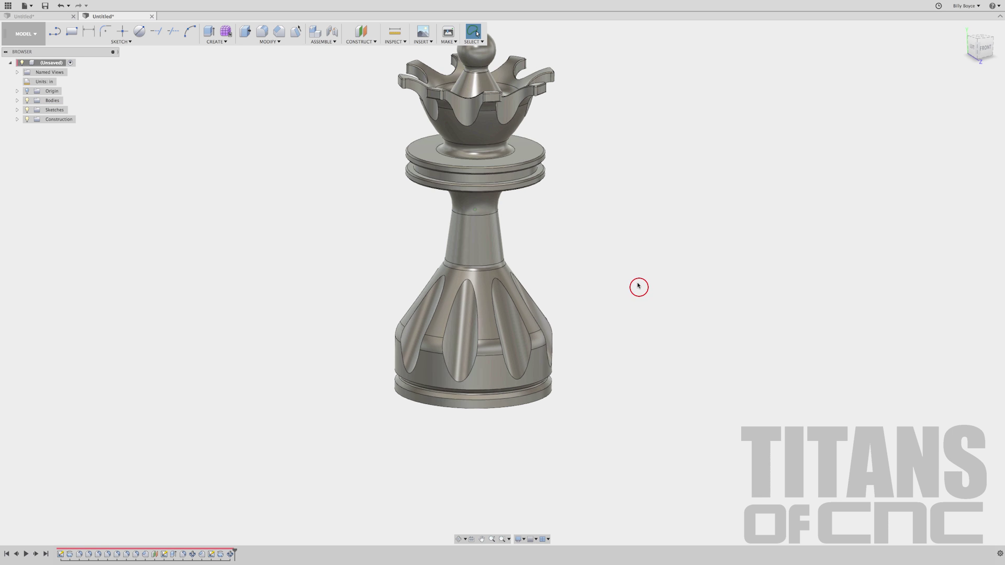
middle_click_drag(639, 285, 639, 285, "shift")
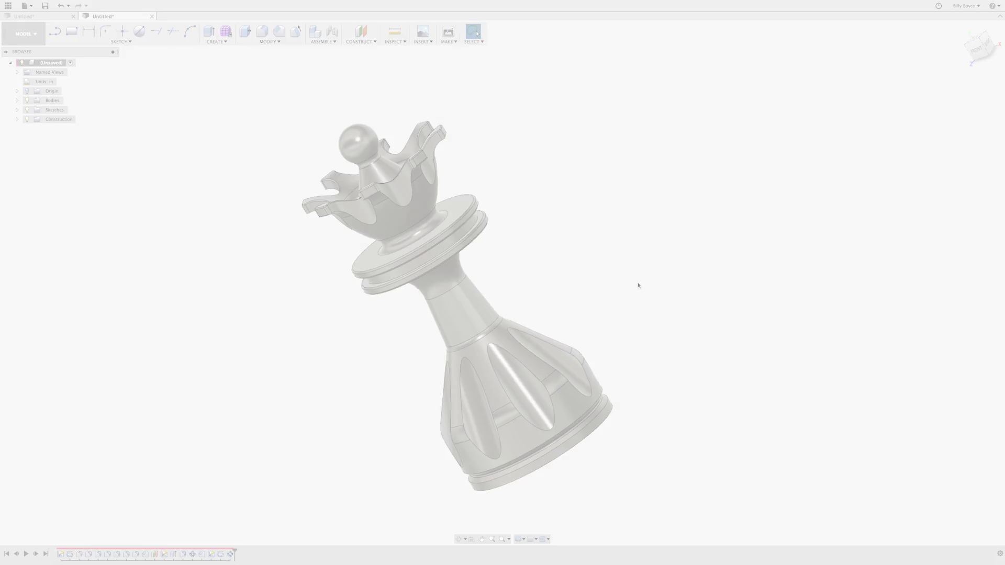